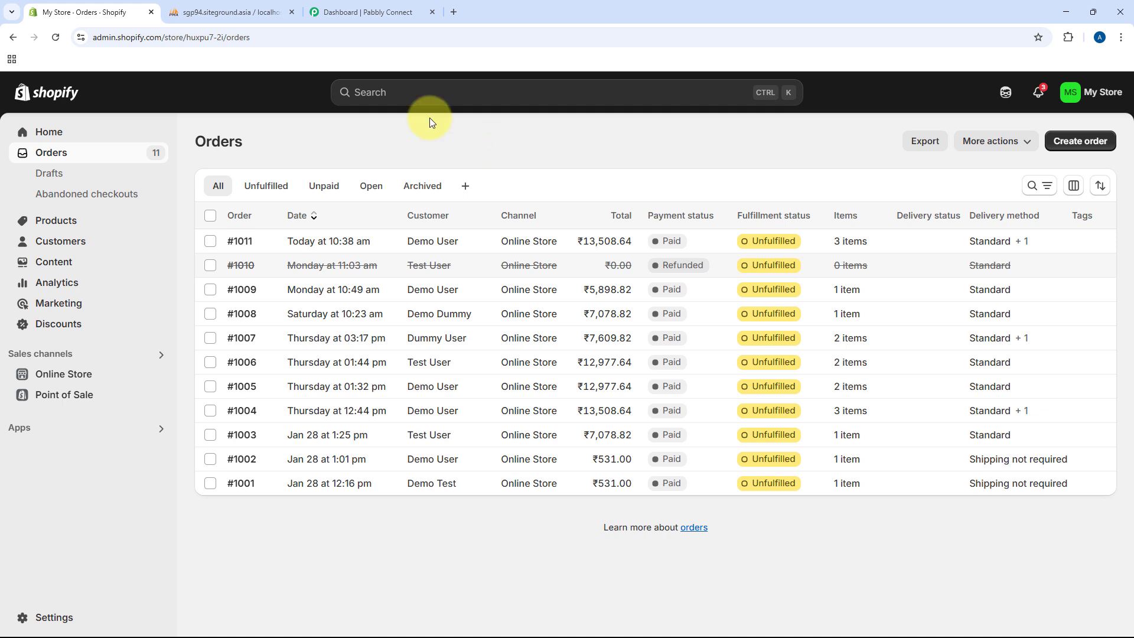
Examine the Shopify orders list and the structure of the shopify_cancelled_order table in phpMyAdmin
click(231, 12)
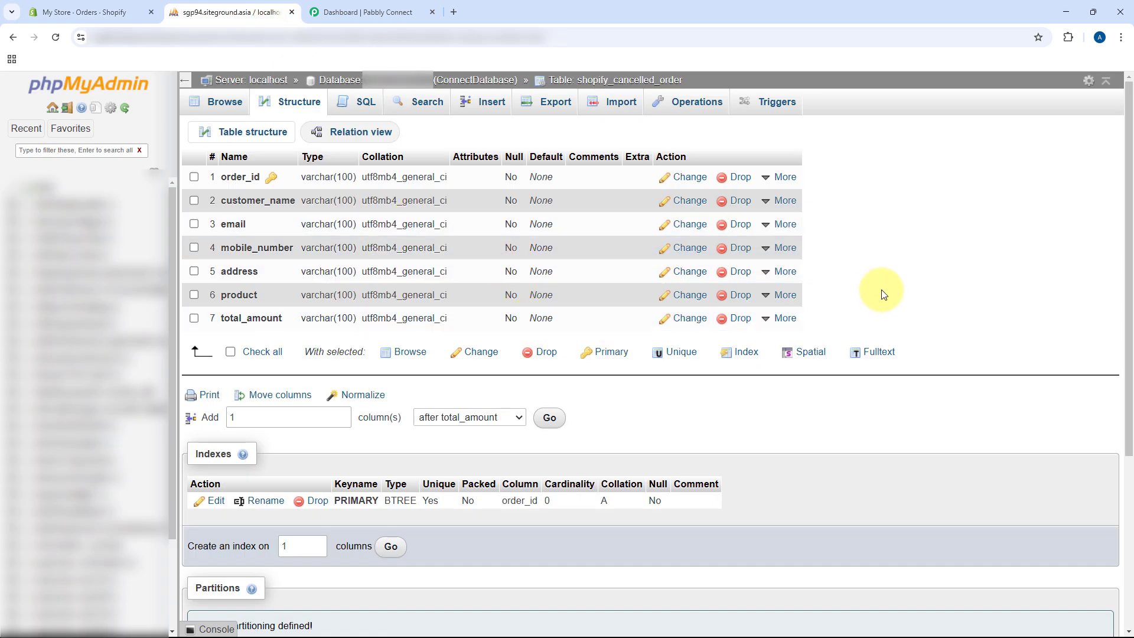
click(106, 7)
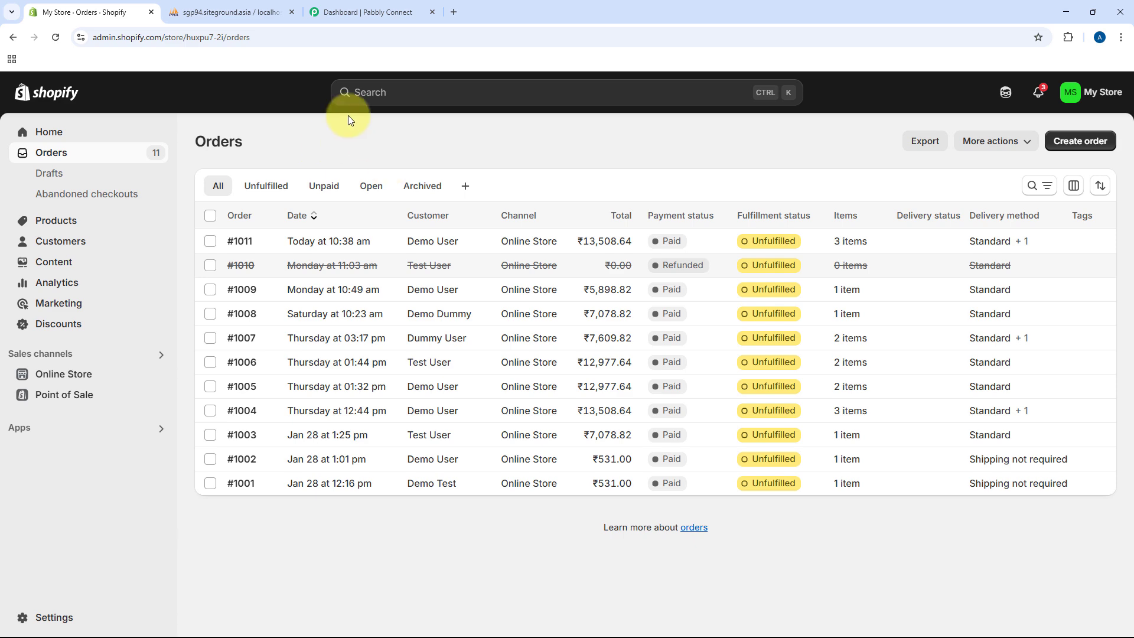
click(219, 12)
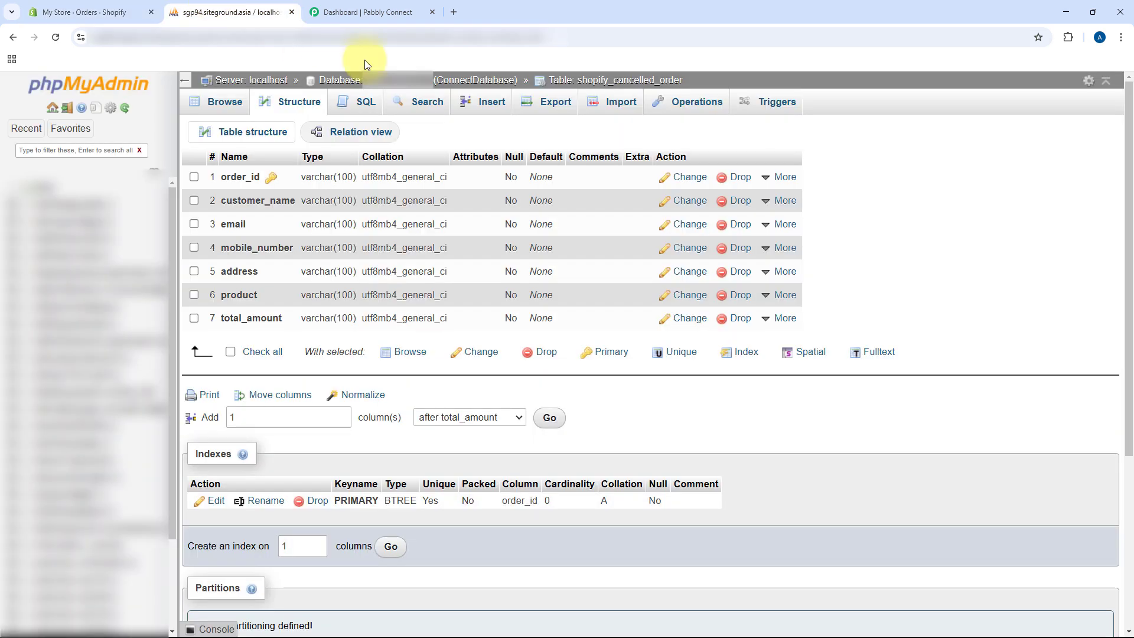
Switch to Pabbly Connect and create a workflow named "Shopify to MySQL" in the Home folder
click(399, 13)
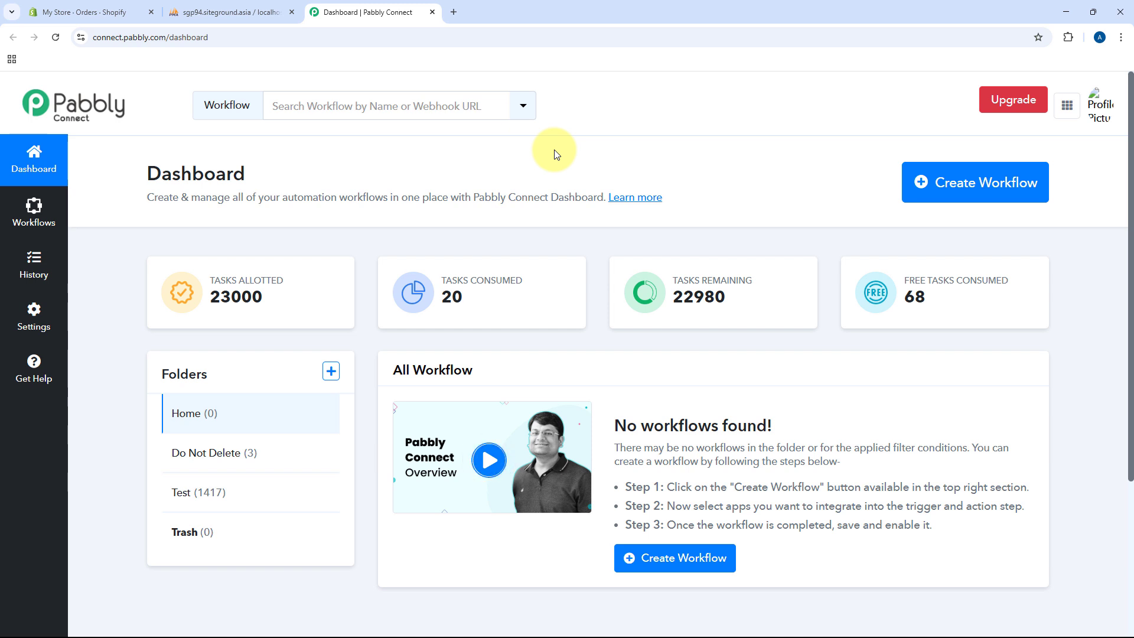
click(945, 172)
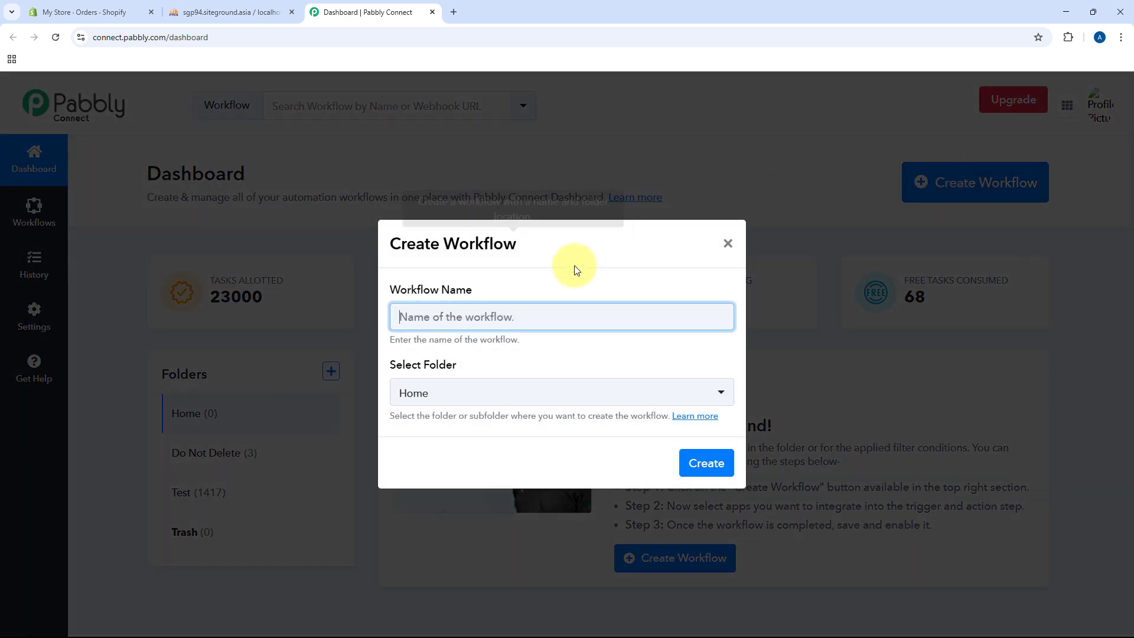
text(Shpi)
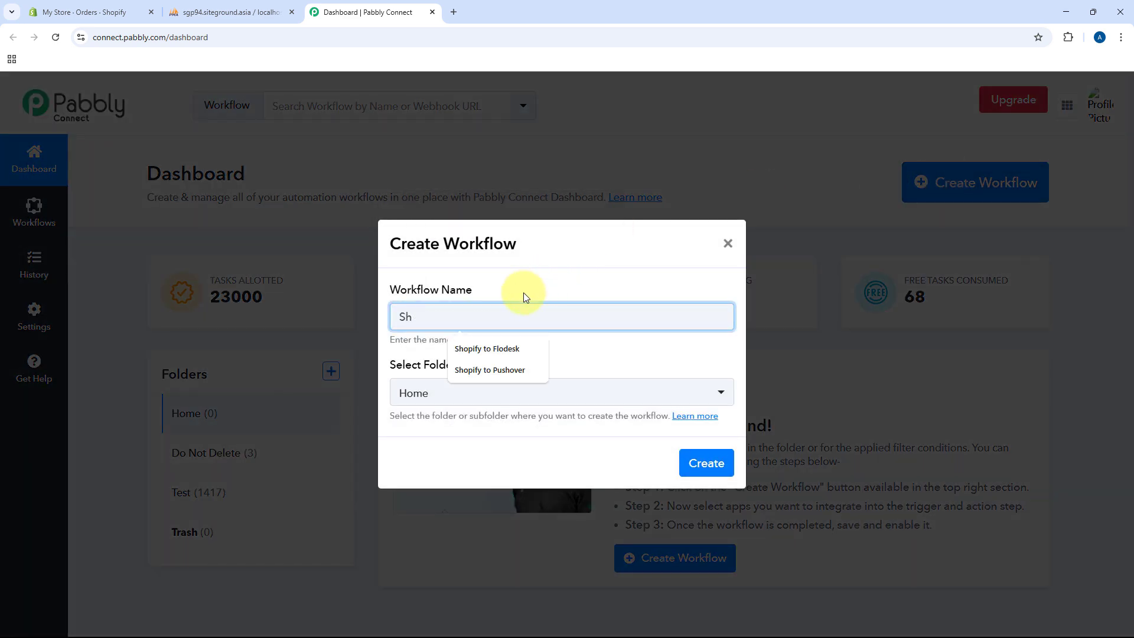
key(BackSpace)
key(BackSpace)
text(opify to MySQL)
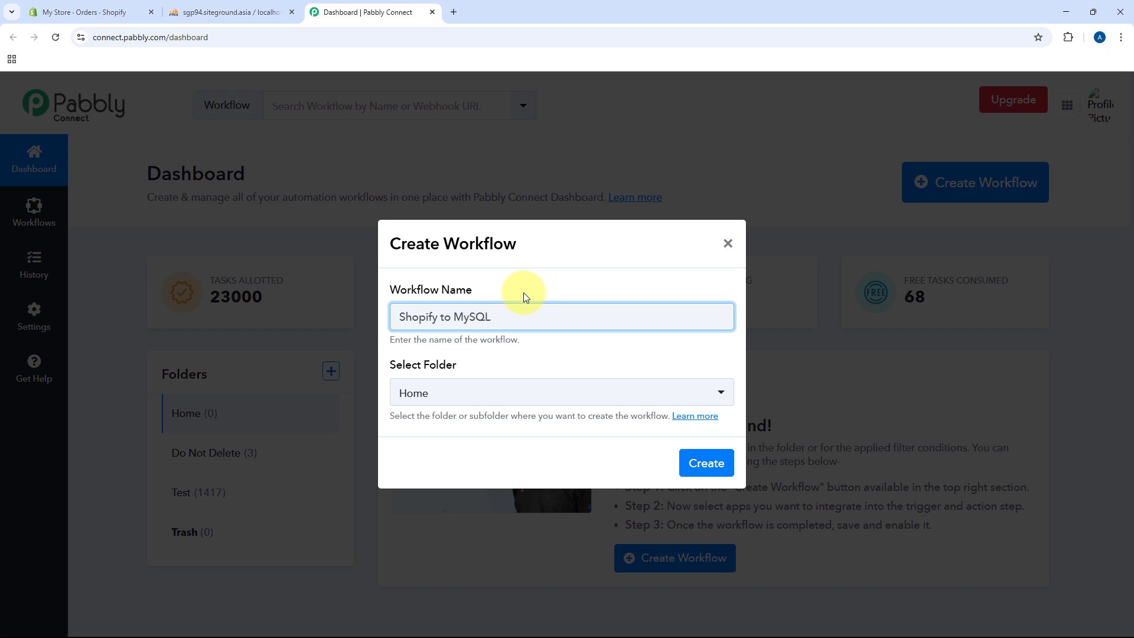
click(552, 392)
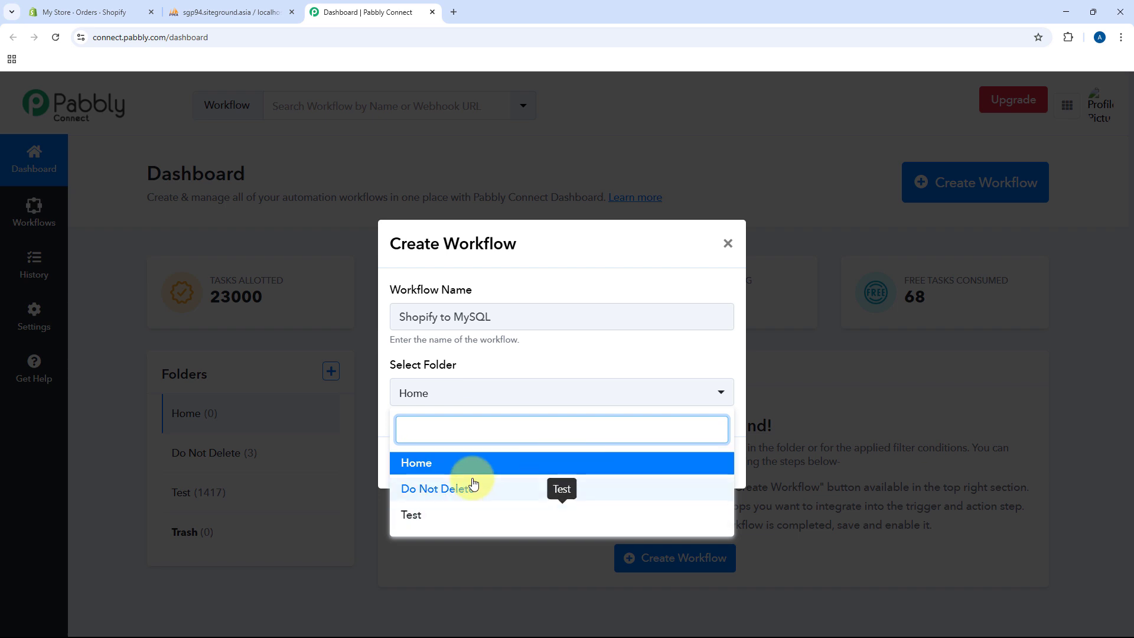
click(472, 465)
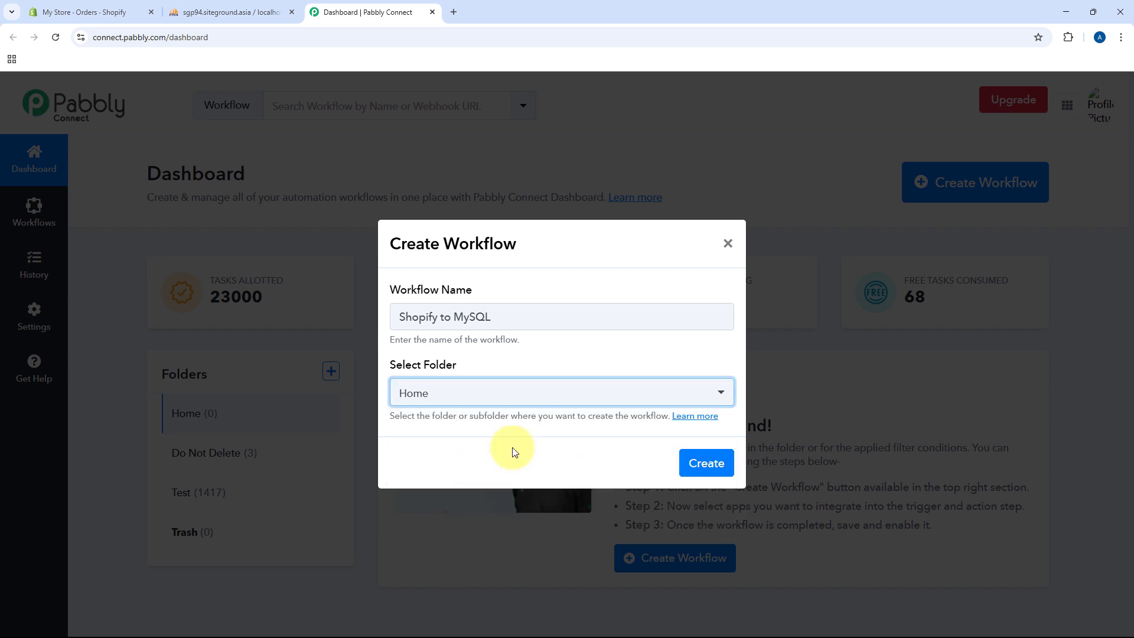
click(711, 462)
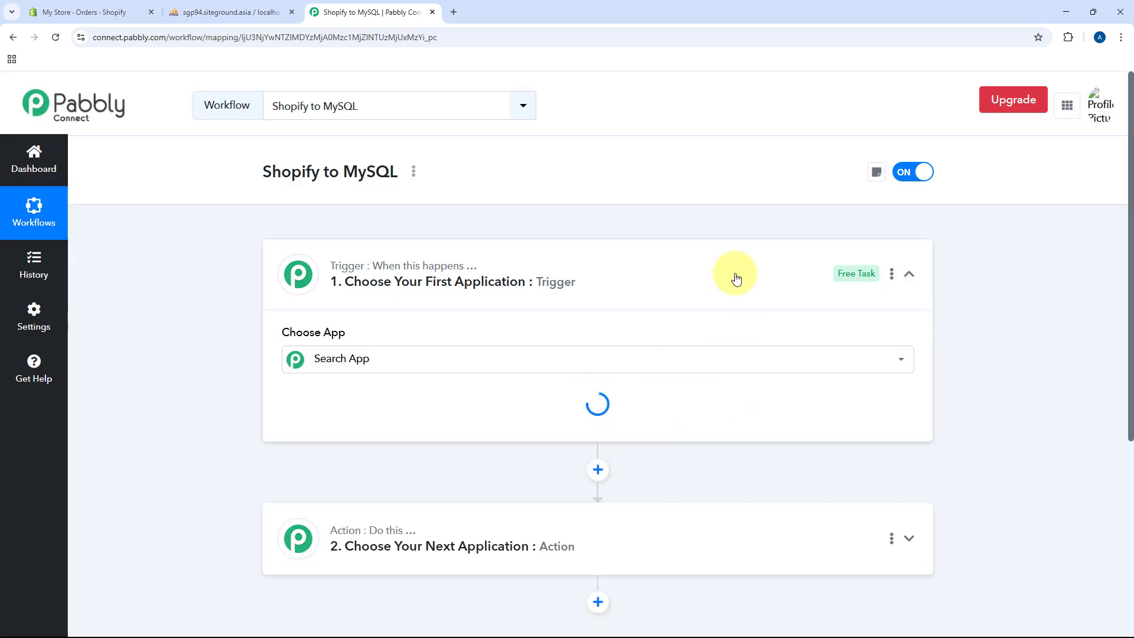
Review the workflow's trigger and action sections alongside the Shopify orders and the phpMyAdmin table they relate to
click(608, 264)
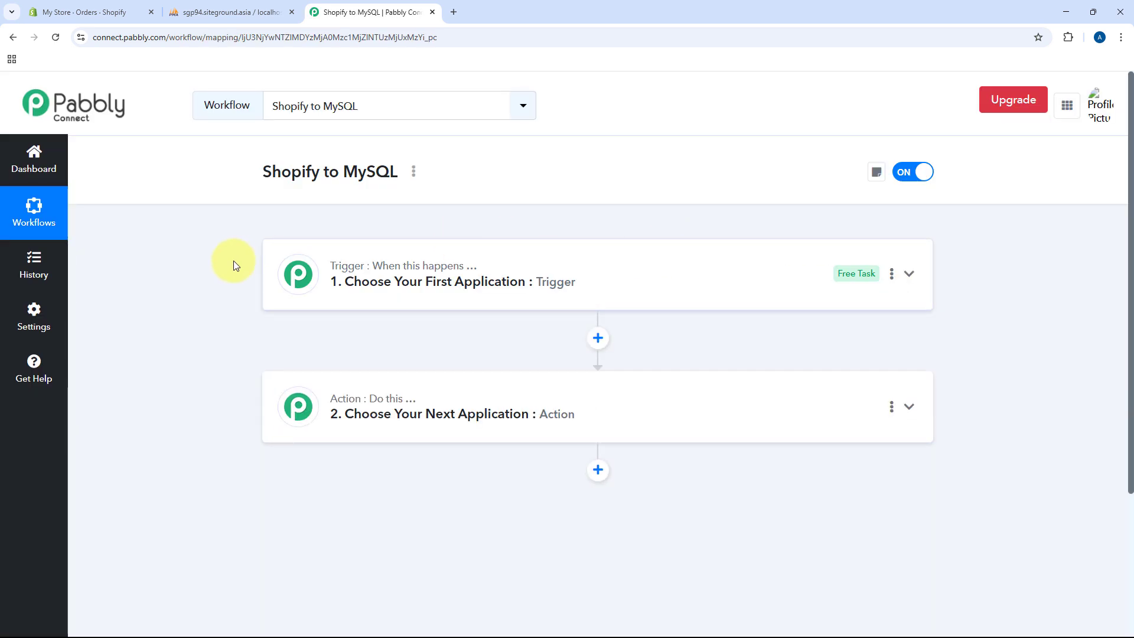
scroll(225, 264, down, 1)
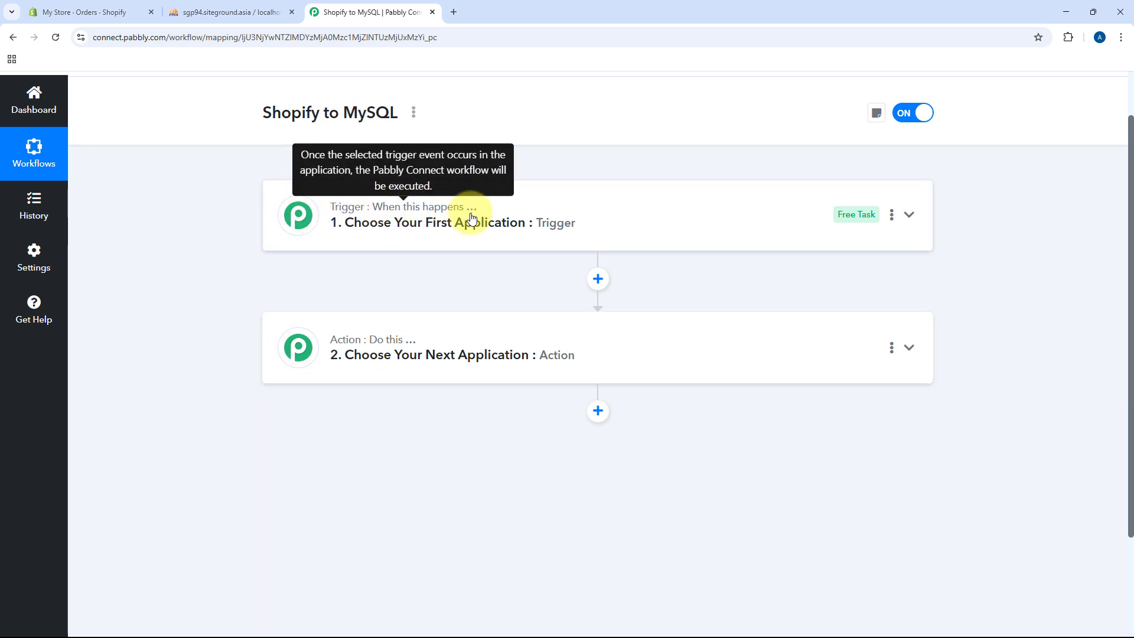
mouse_move(341, 349)
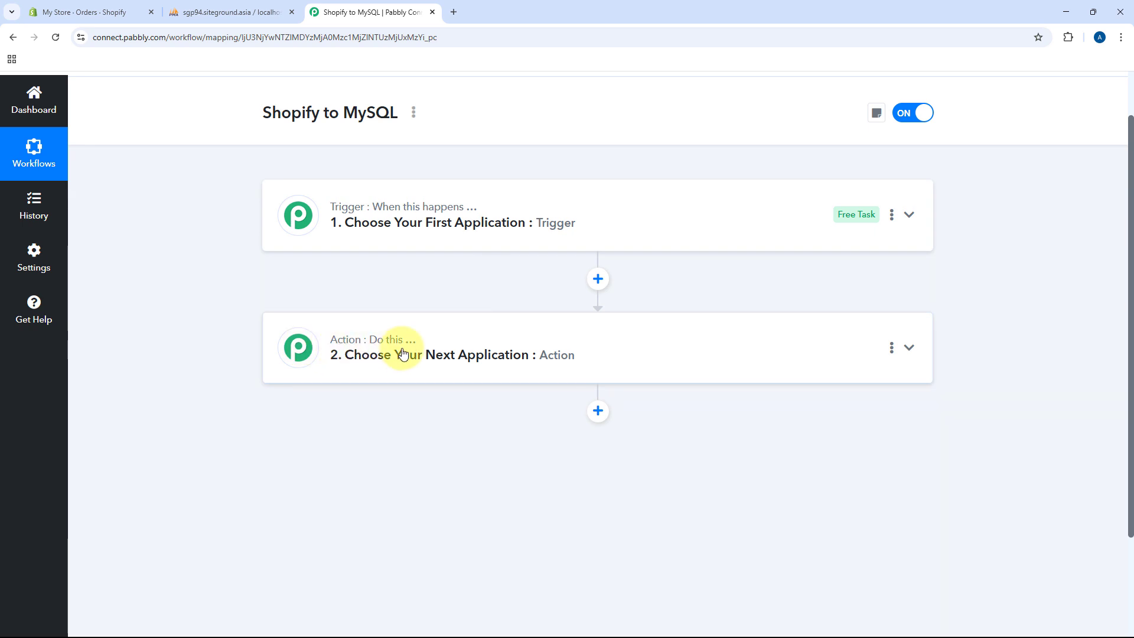
click(644, 215)
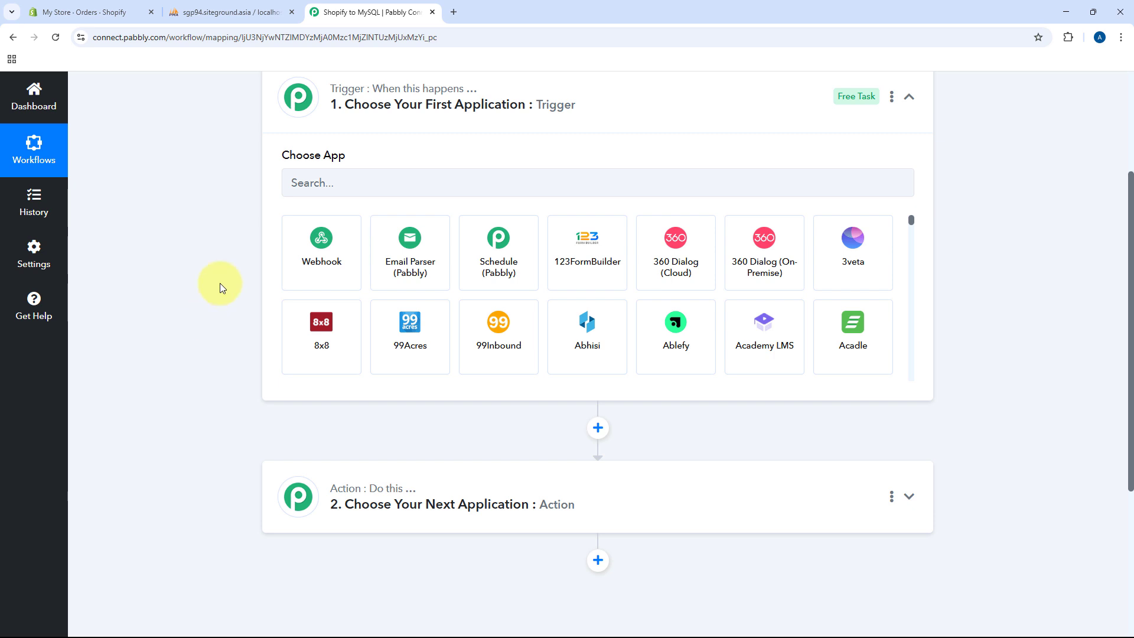
click(113, 8)
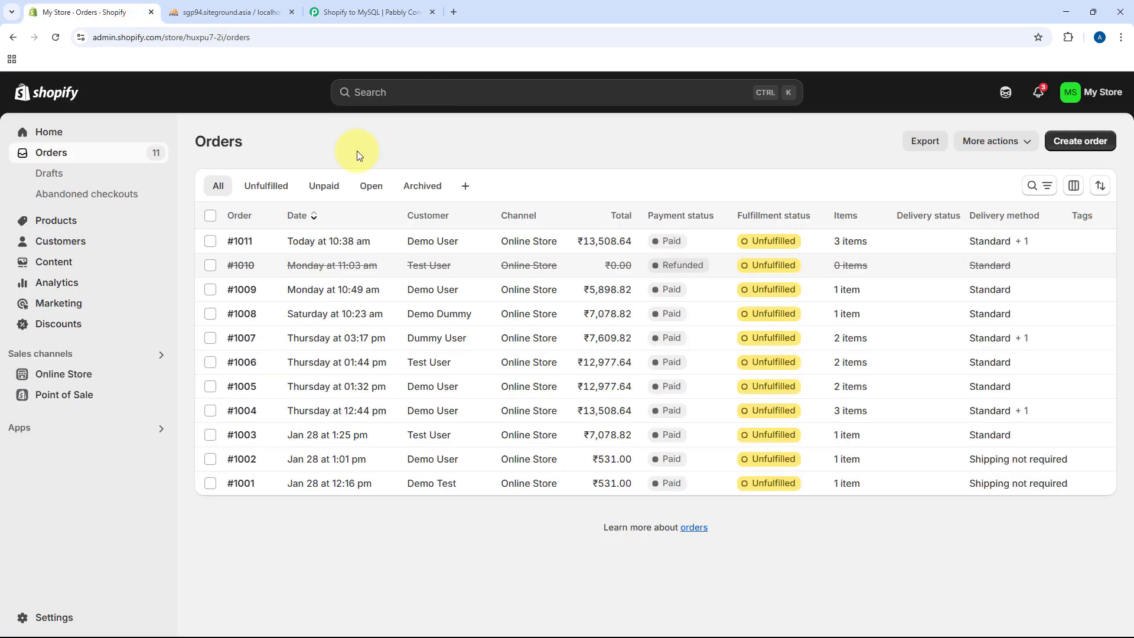
click(361, 12)
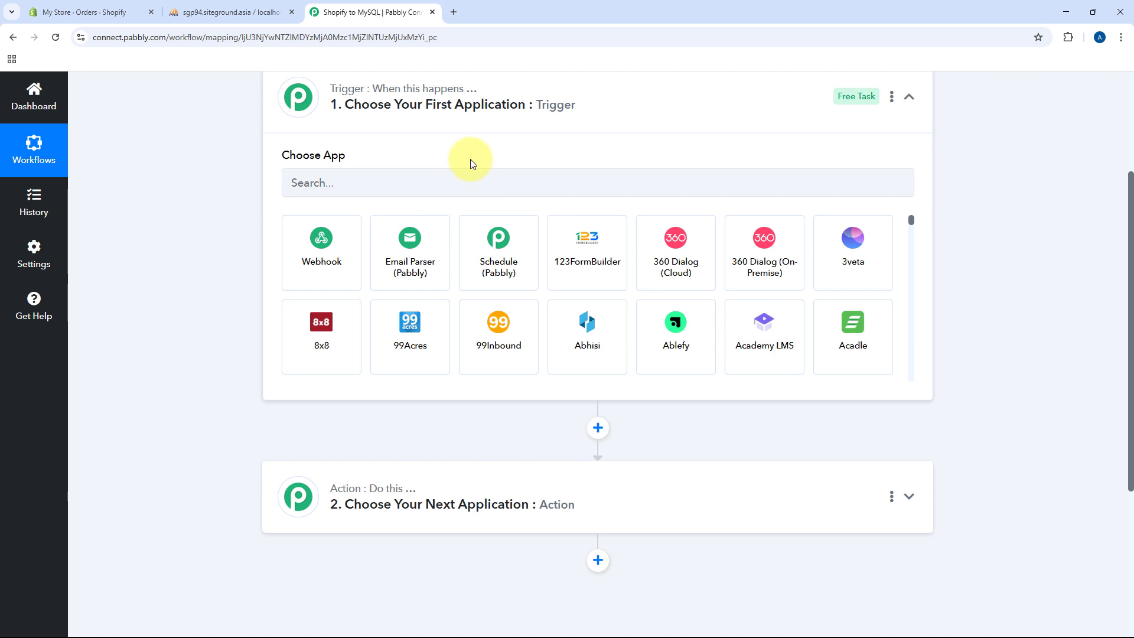
click(78, 12)
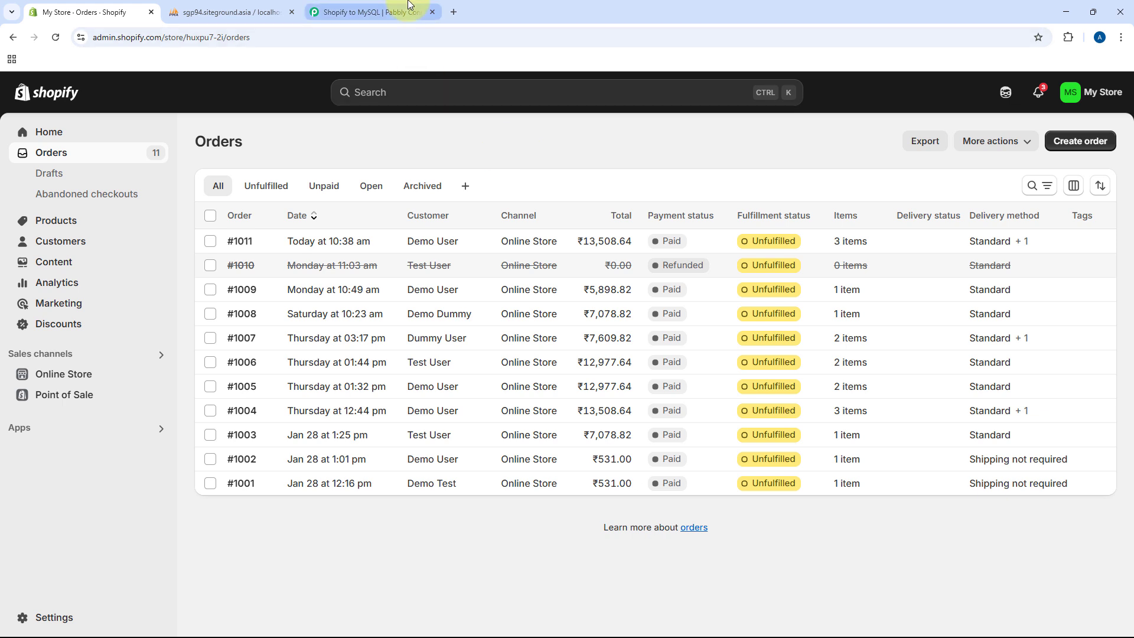
click(390, 12)
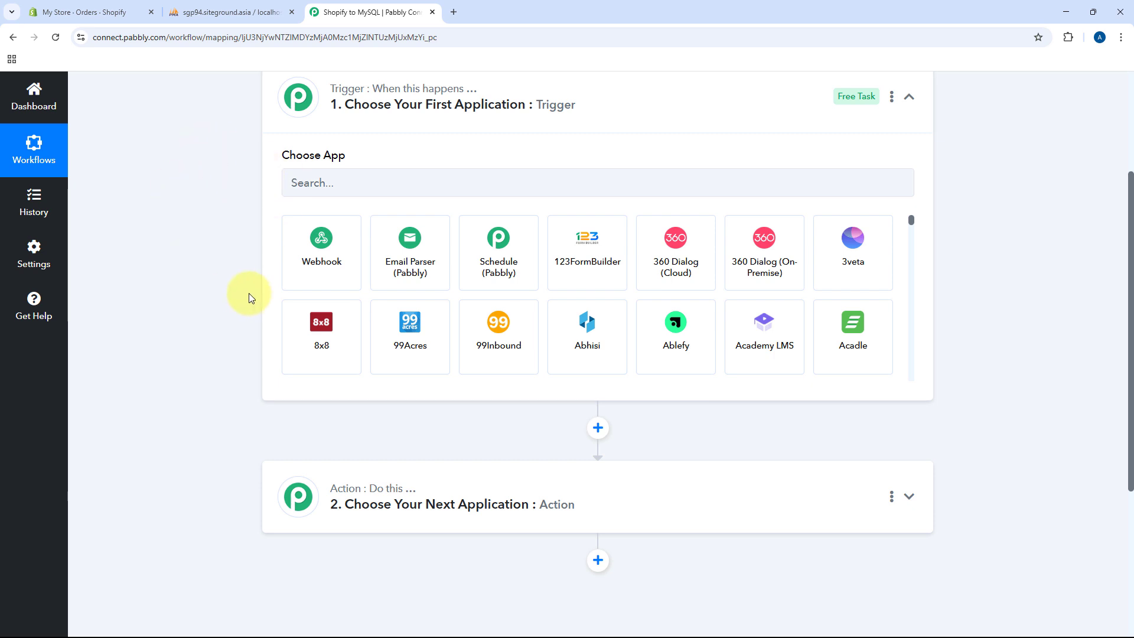
scroll(232, 268, down, 3)
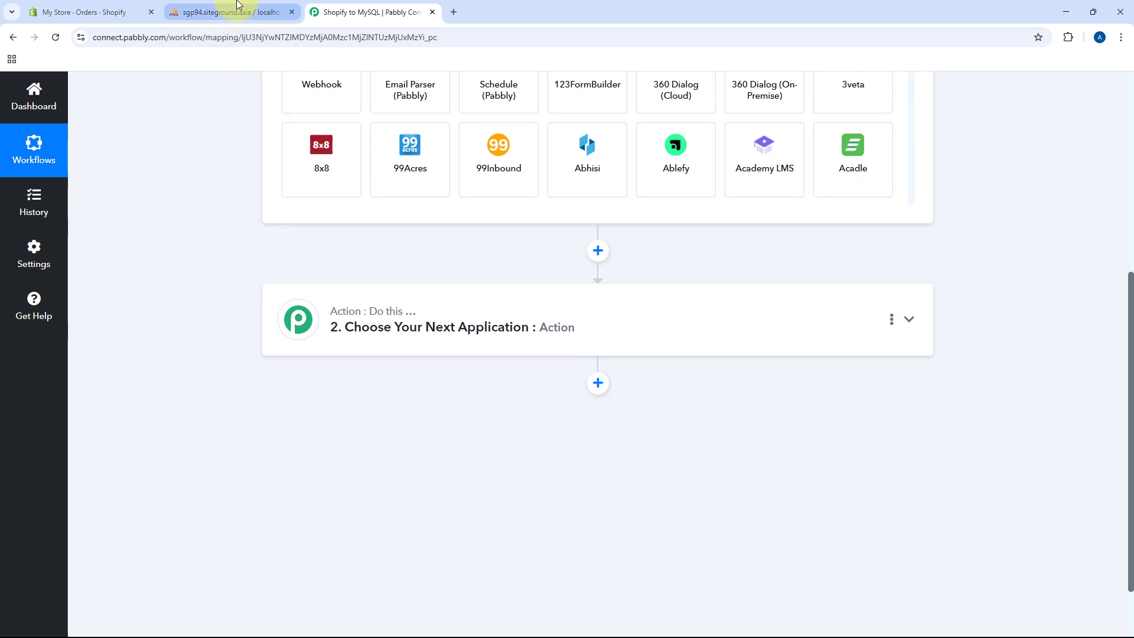
click(237, 7)
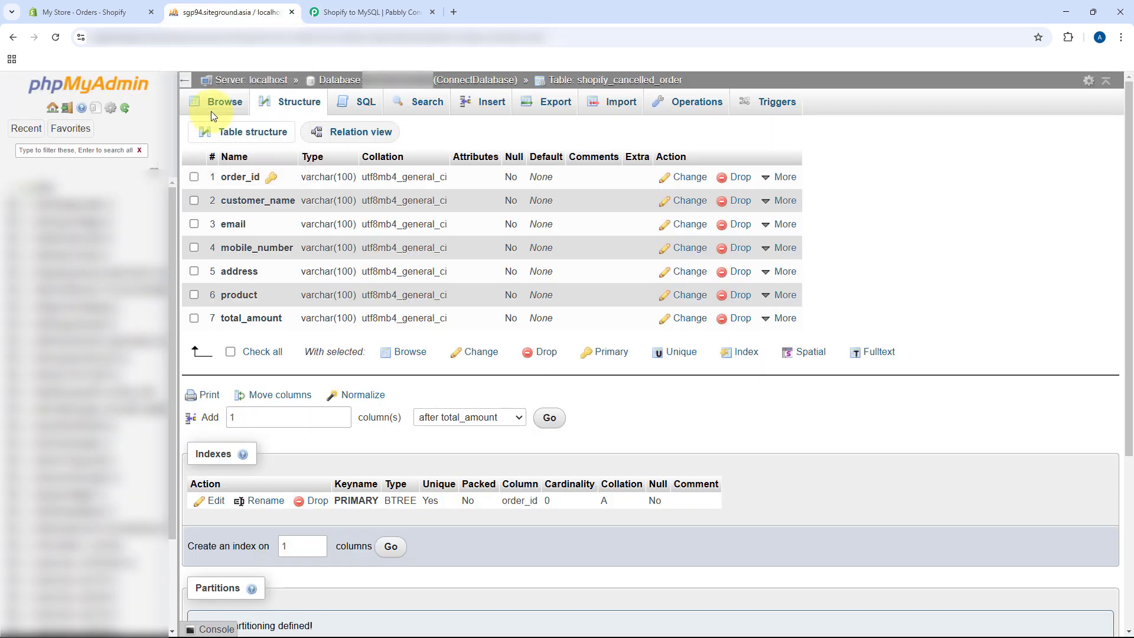
click(399, 7)
Search the trigger apps for Shopify and choose Shopify V2 as the workflow's trigger application
scroll(221, 285, up, 4)
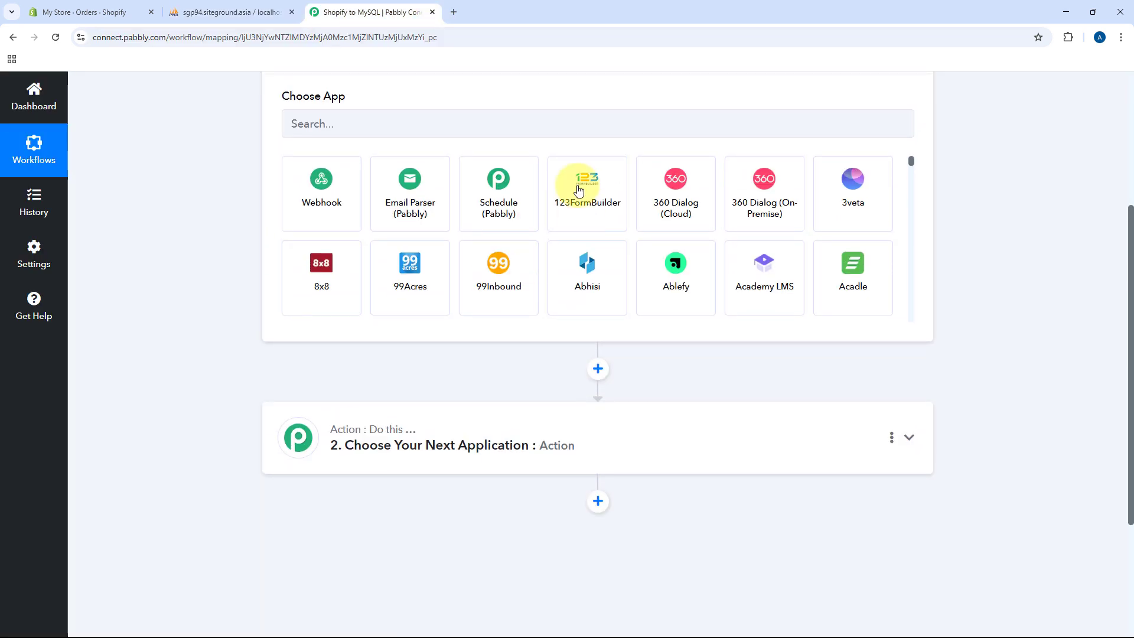
click(413, 235)
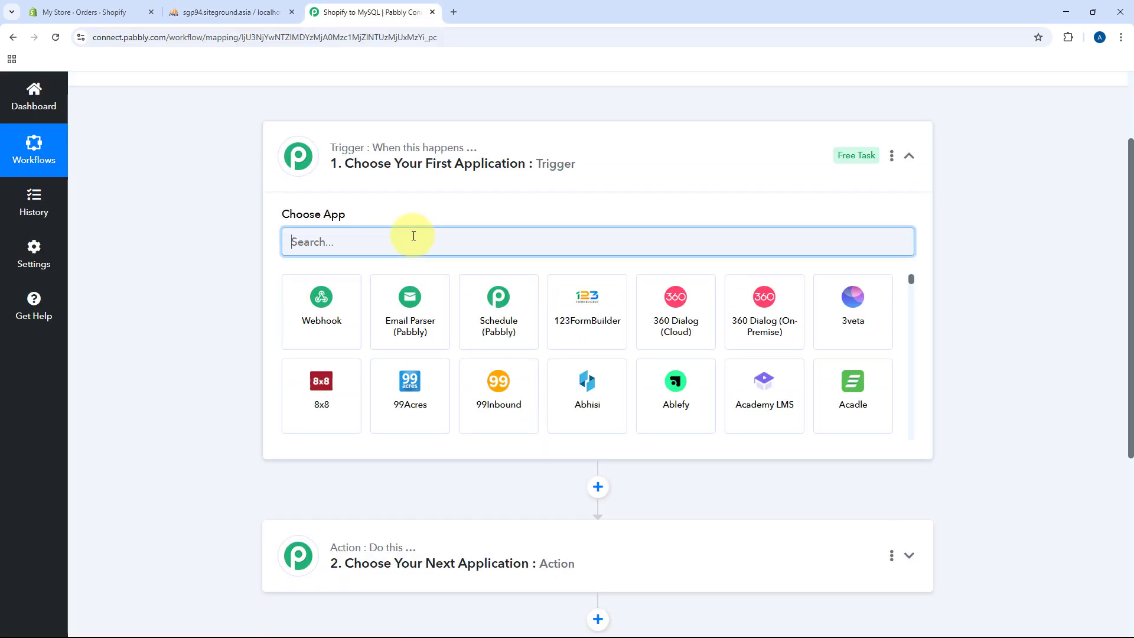
text(Sho)
key(BackSpace)
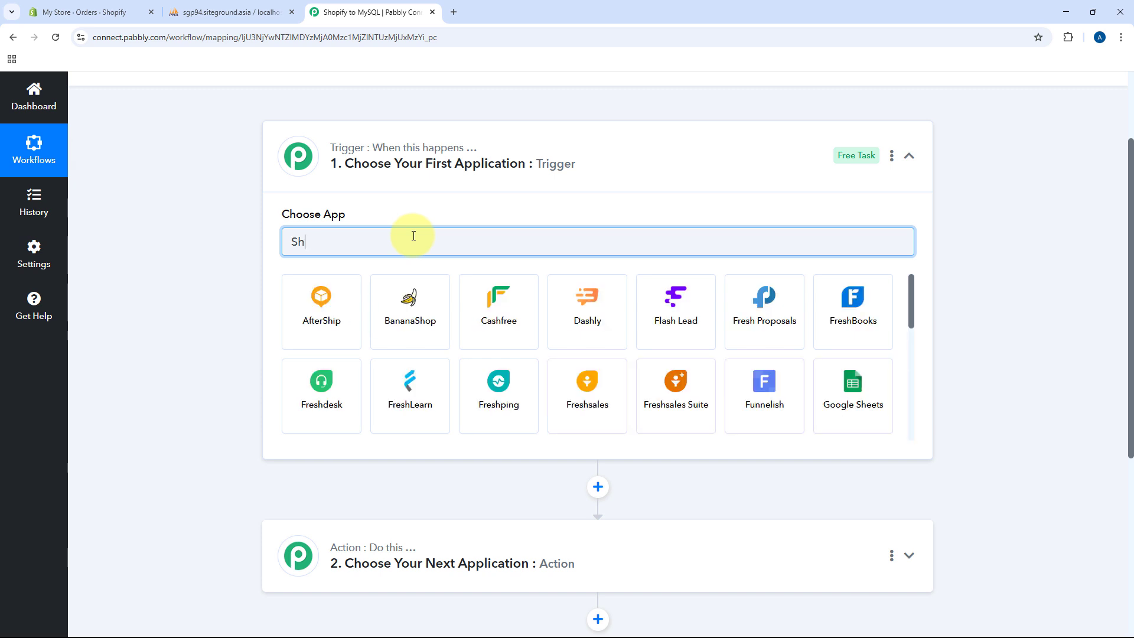
text(opi)
click(534, 319)
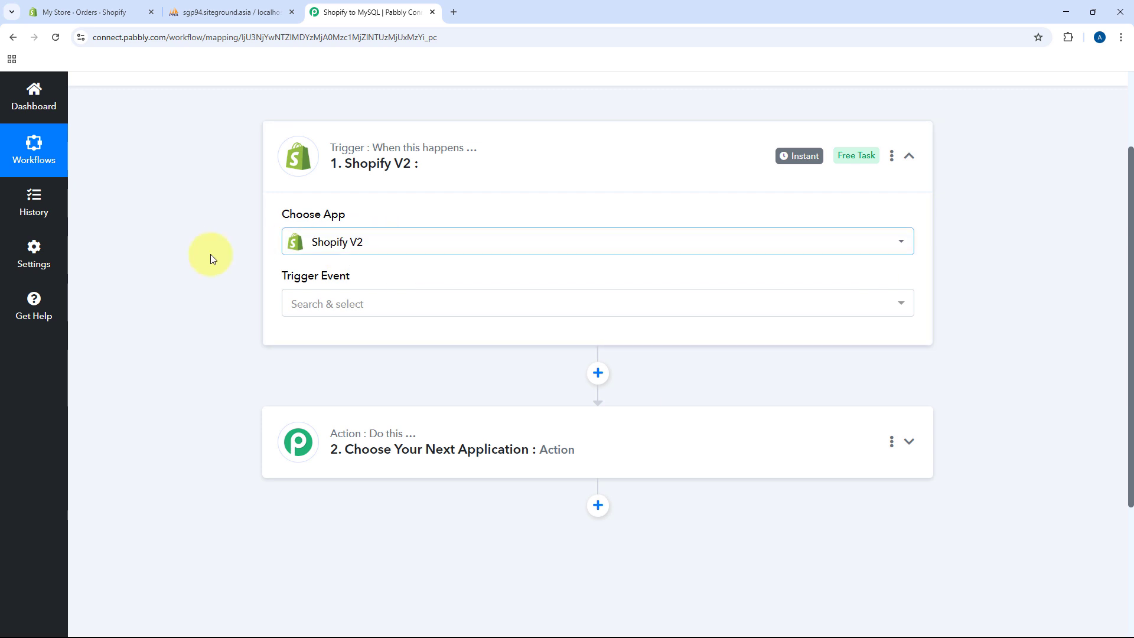
Set the Shopify V2 trigger event to Order Cancelled
click(372, 250)
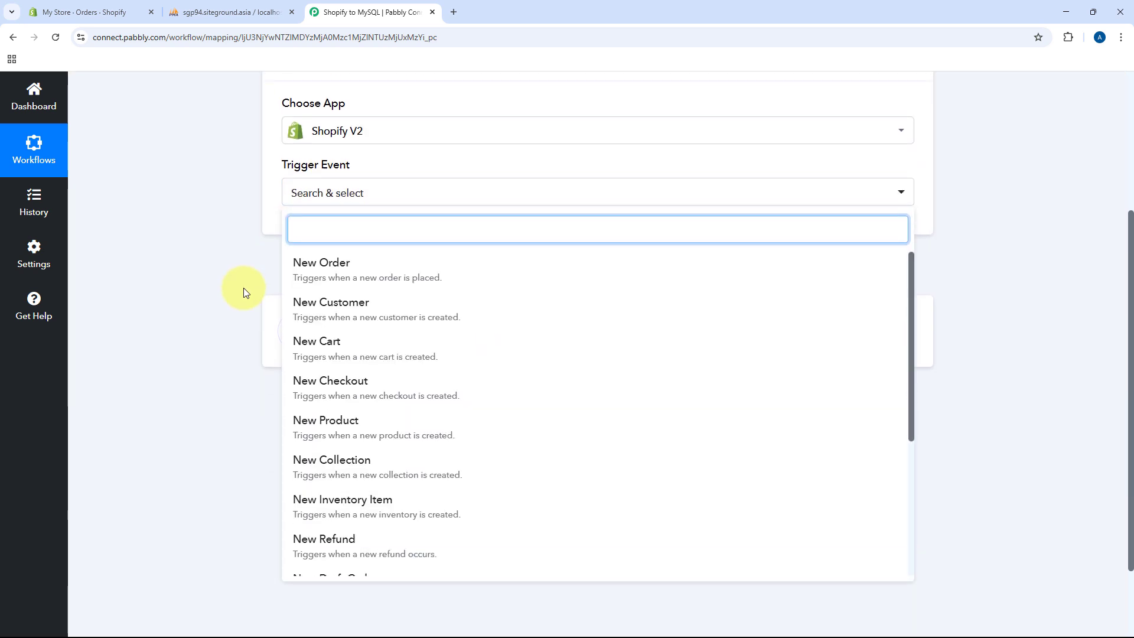
scroll(243, 288, down, 1)
scroll(418, 290, down, 3)
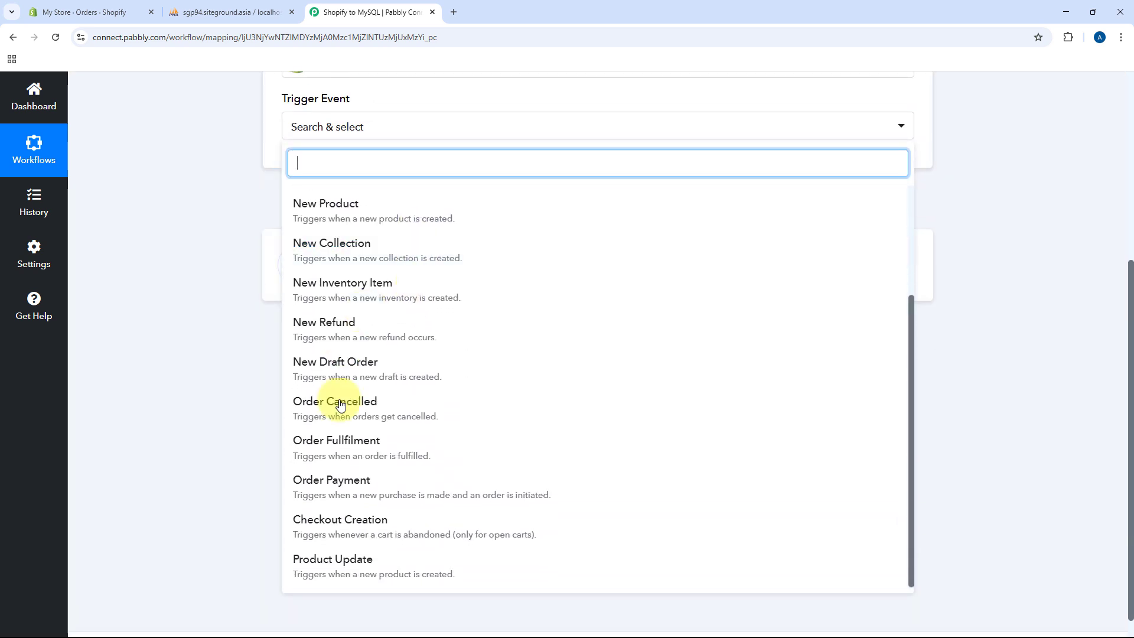
click(340, 405)
scroll(354, 290, up, 3)
scroll(263, 235, down, 2)
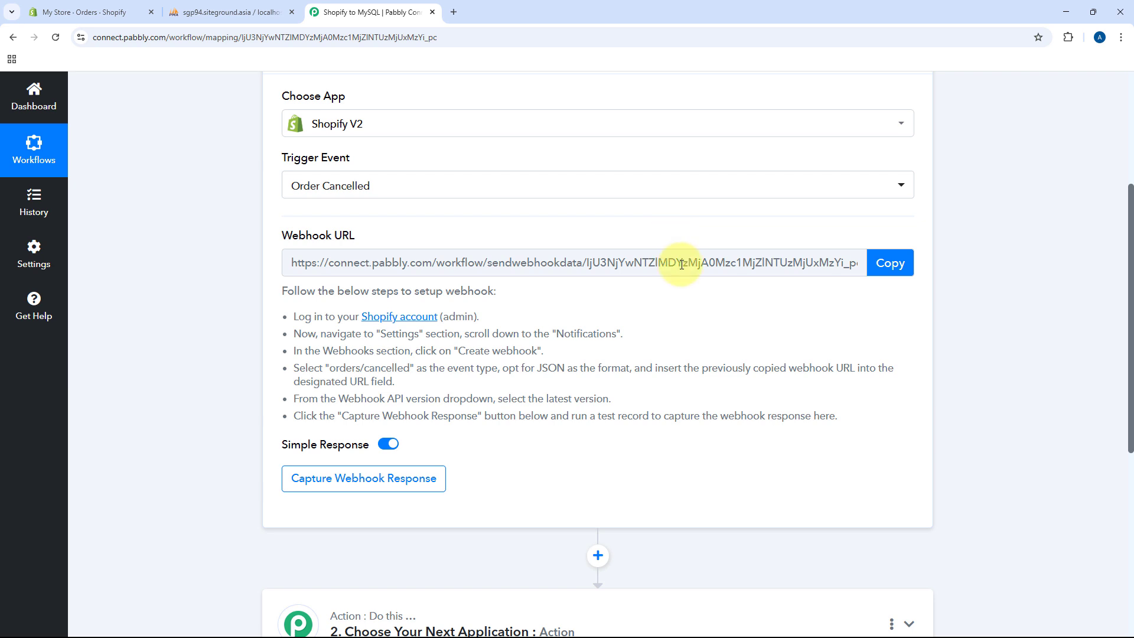
Review the webhook setup instructions and copy the trigger's webhook URL
drag(281, 290, 825, 411)
click(838, 369)
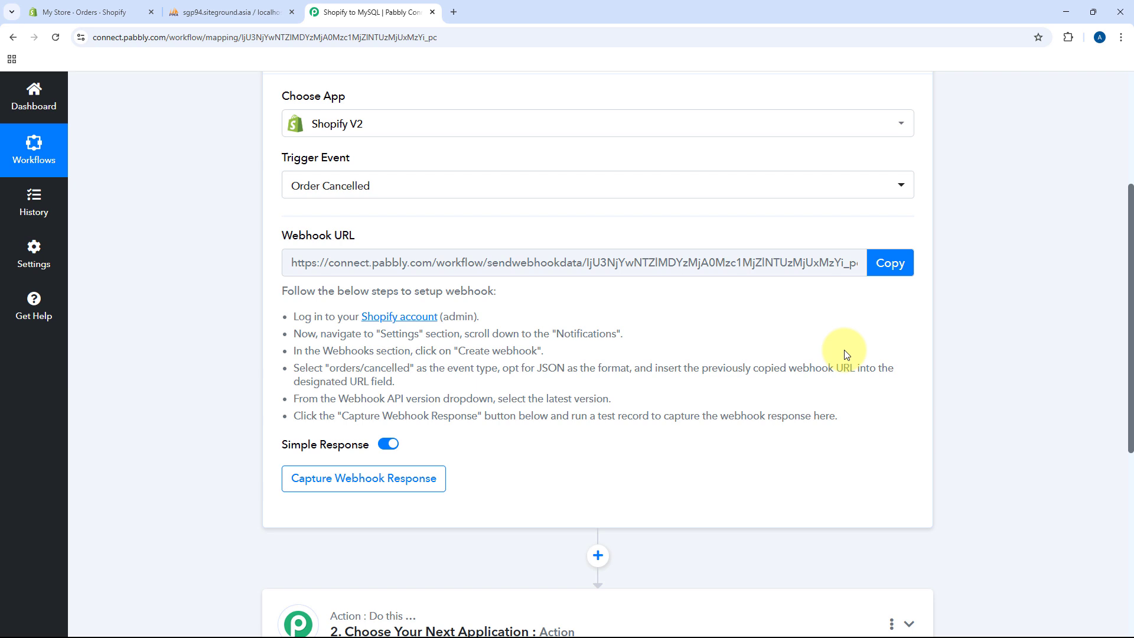
click(884, 268)
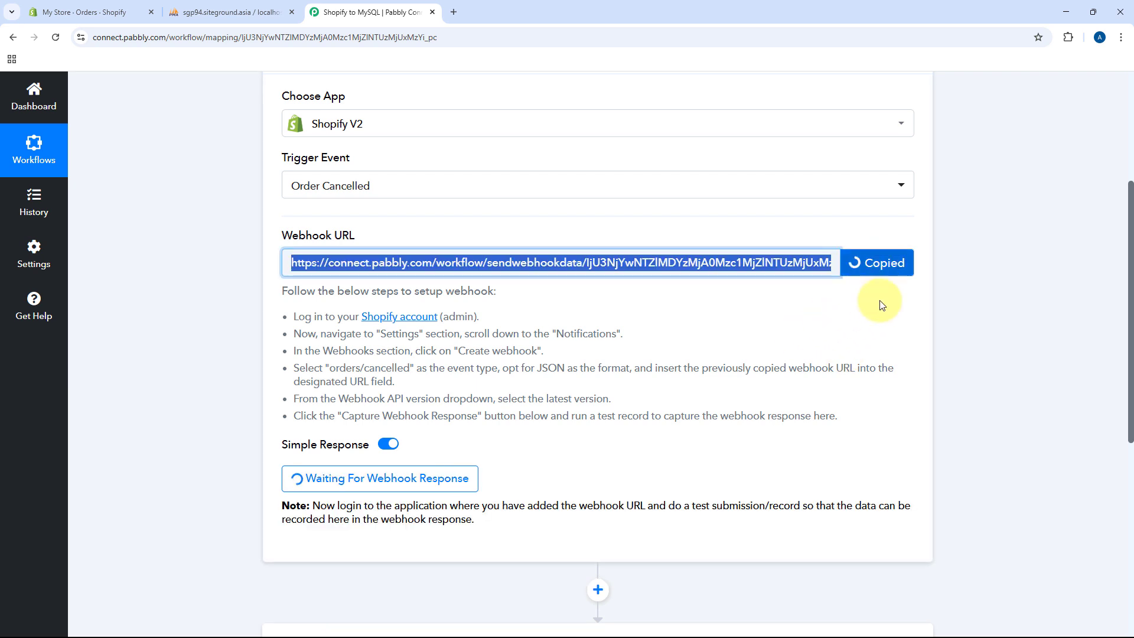
Switch to Shopify and open the form for adding a webhook in the store's notification settings
click(95, 11)
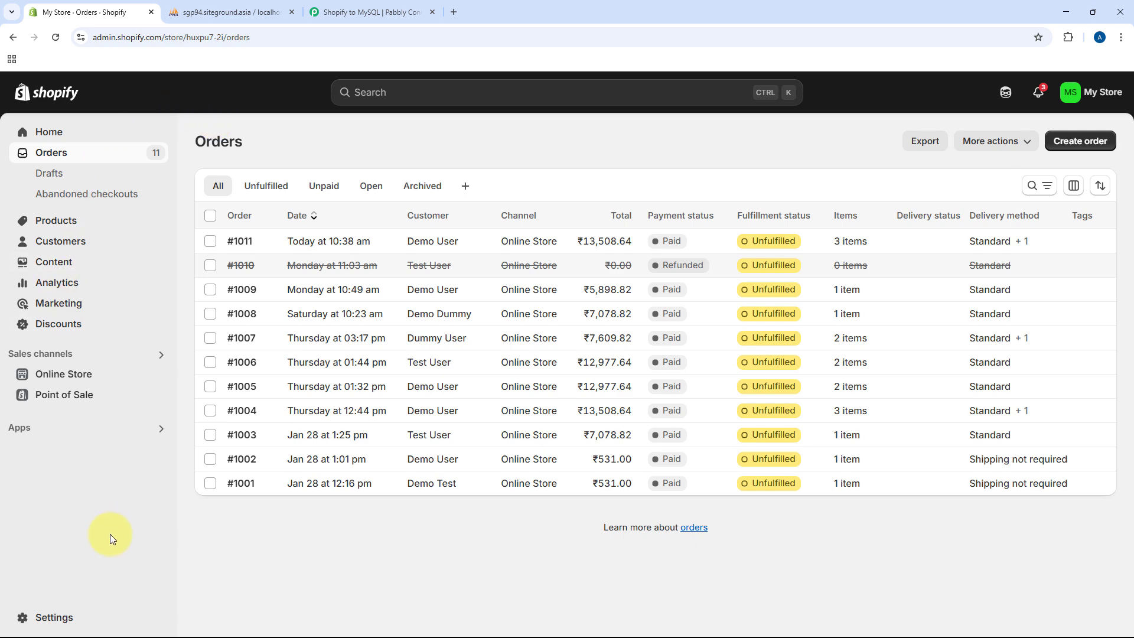
click(60, 616)
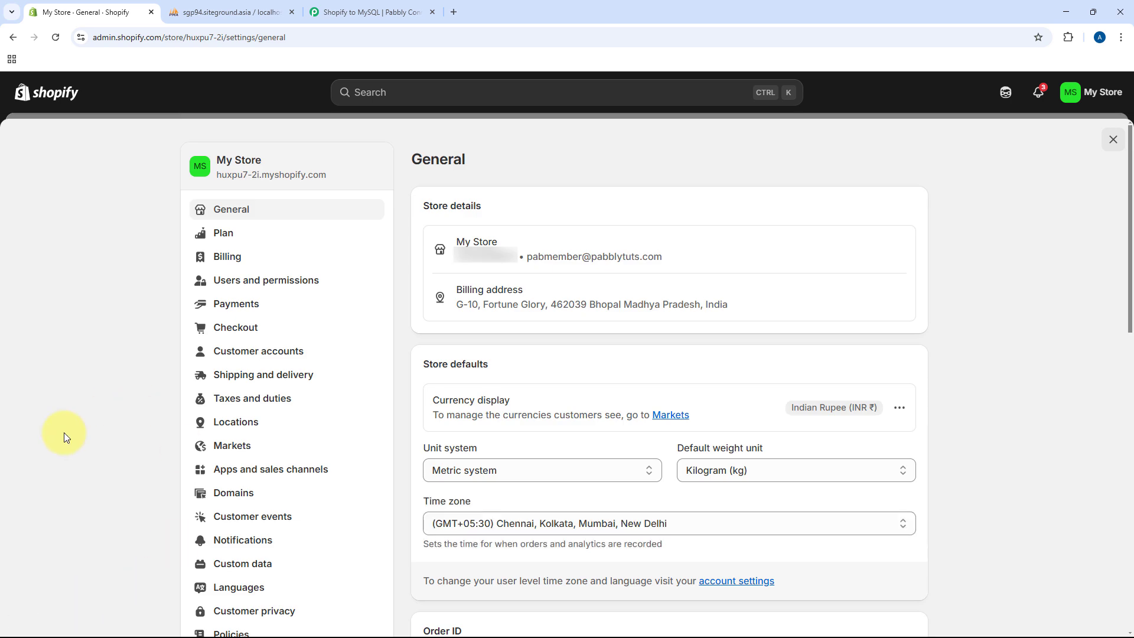
scroll(169, 407, down, 2)
click(253, 423)
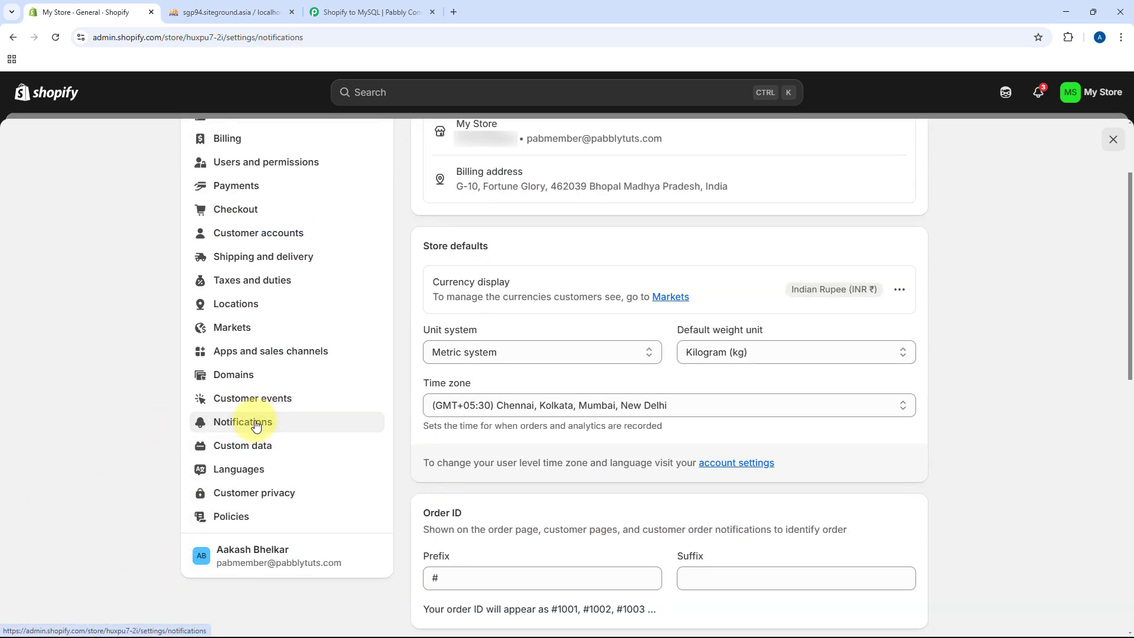
scroll(395, 350, down, 2)
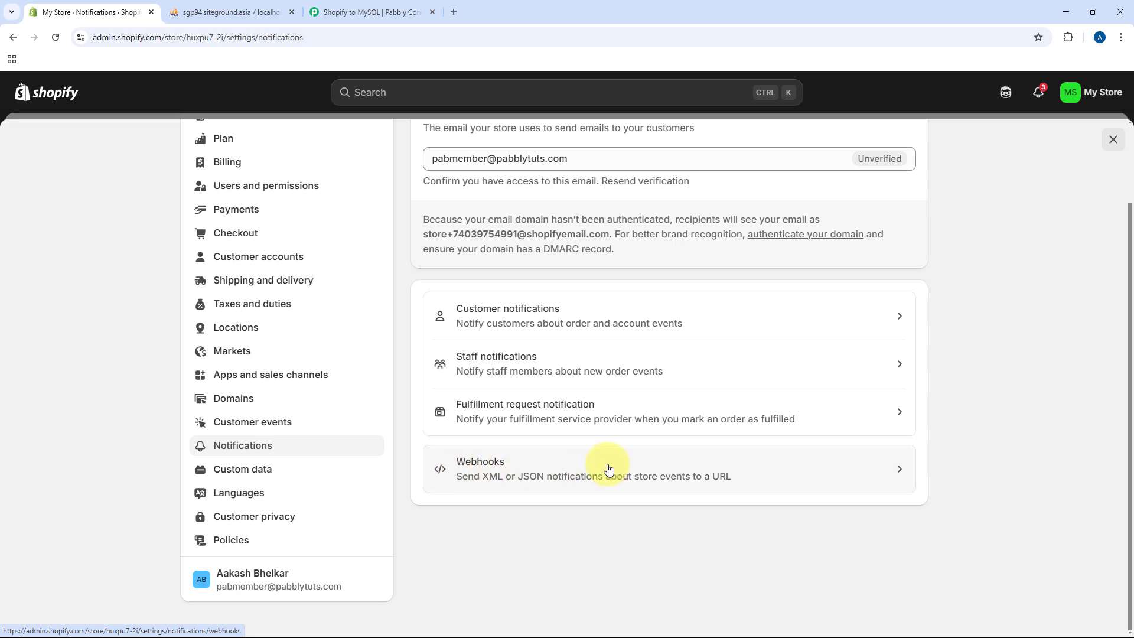
click(609, 469)
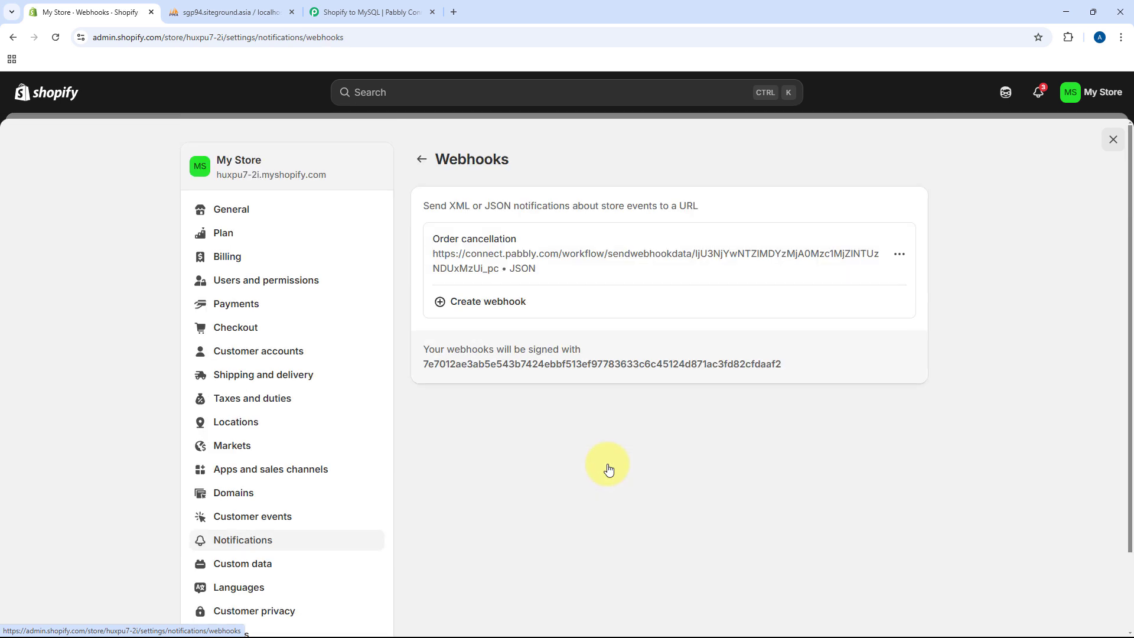
click(500, 304)
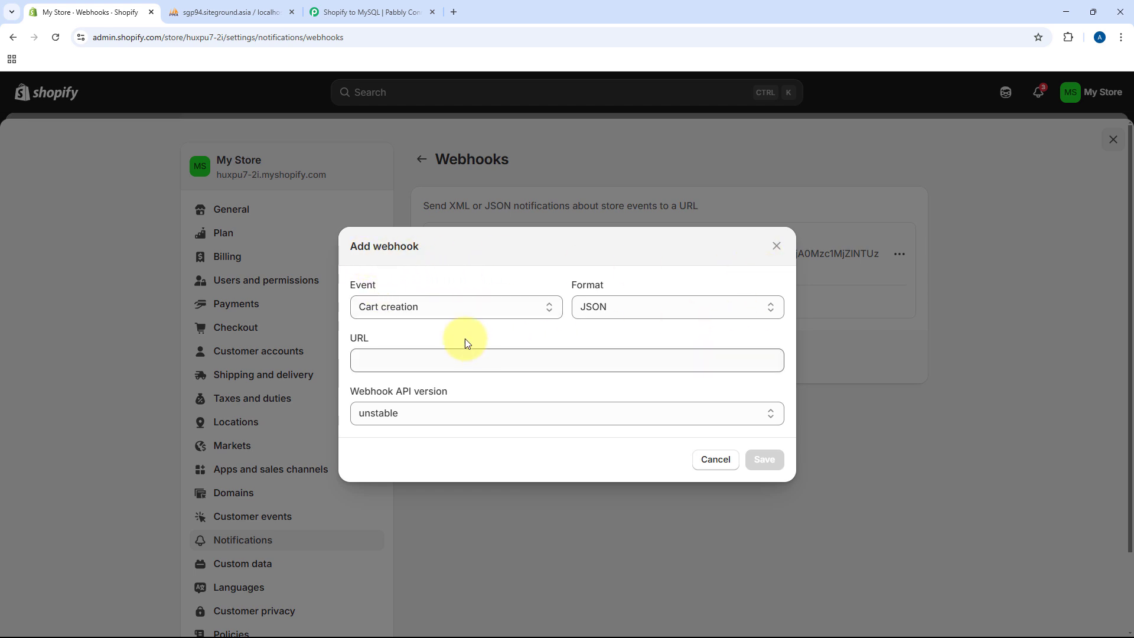
Set the new webhook's event to Order cancellation
click(472, 315)
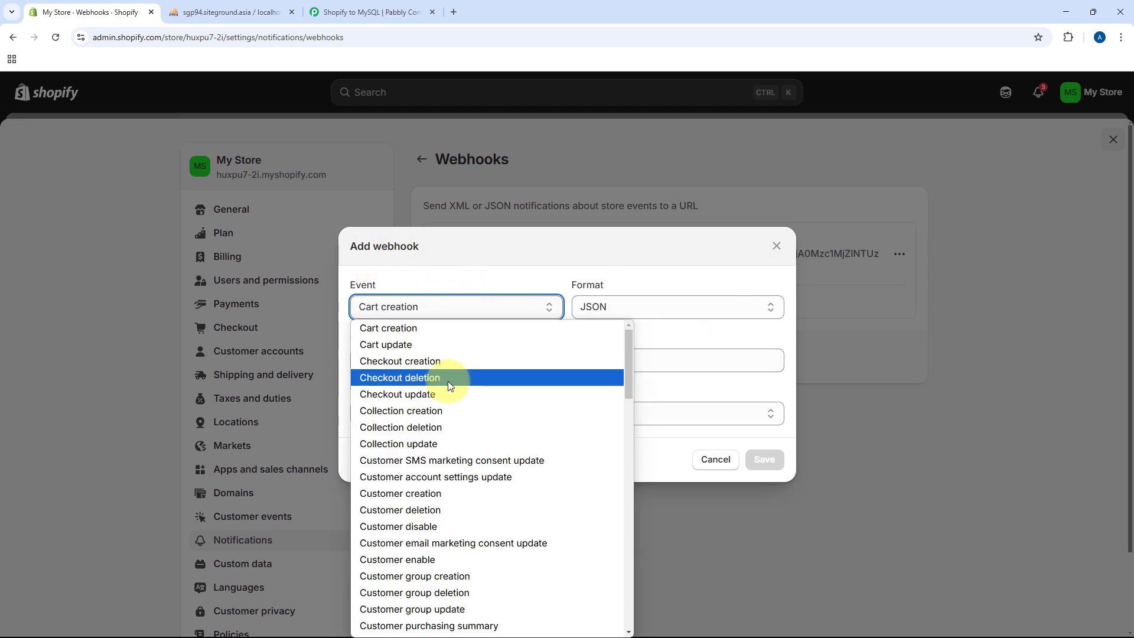
scroll(447, 381, down, 10)
scroll(448, 381, down, 6)
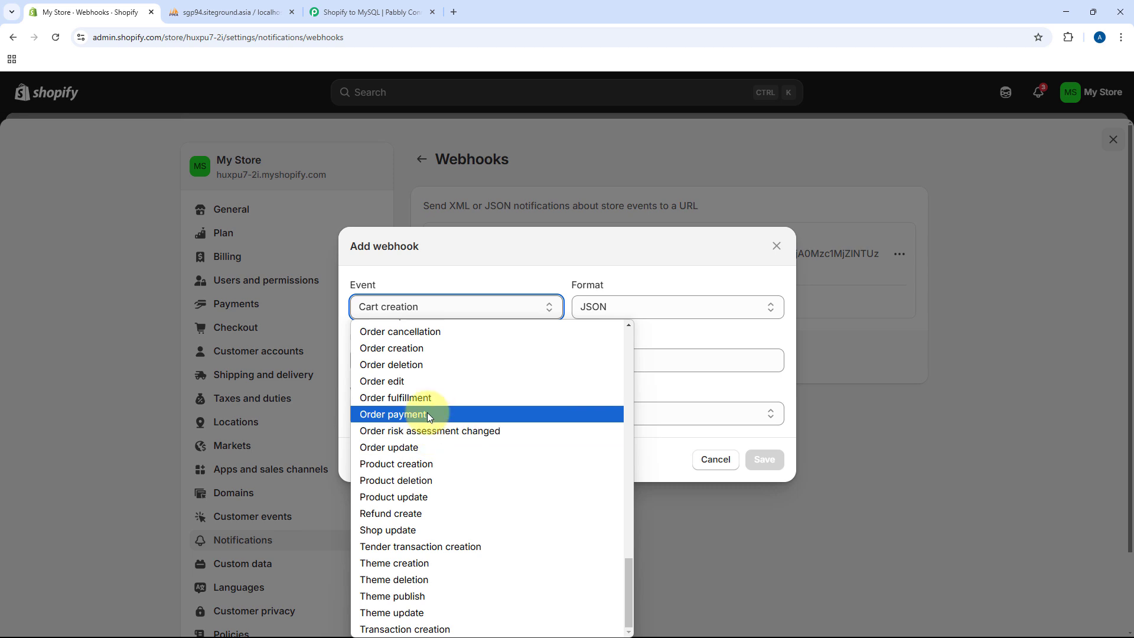
scroll(427, 412, up, 2)
click(417, 456)
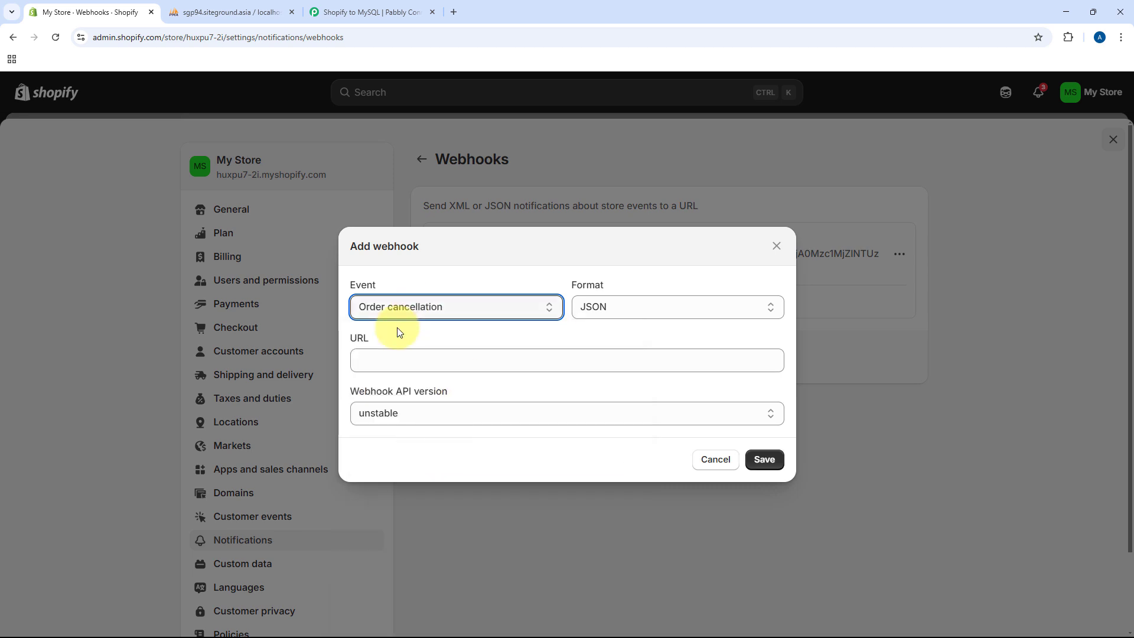
Enter the copied Pabbly Connect webhook URL as the new webhook's URL and recheck the Pabbly Connect setup instructions
click(470, 357)
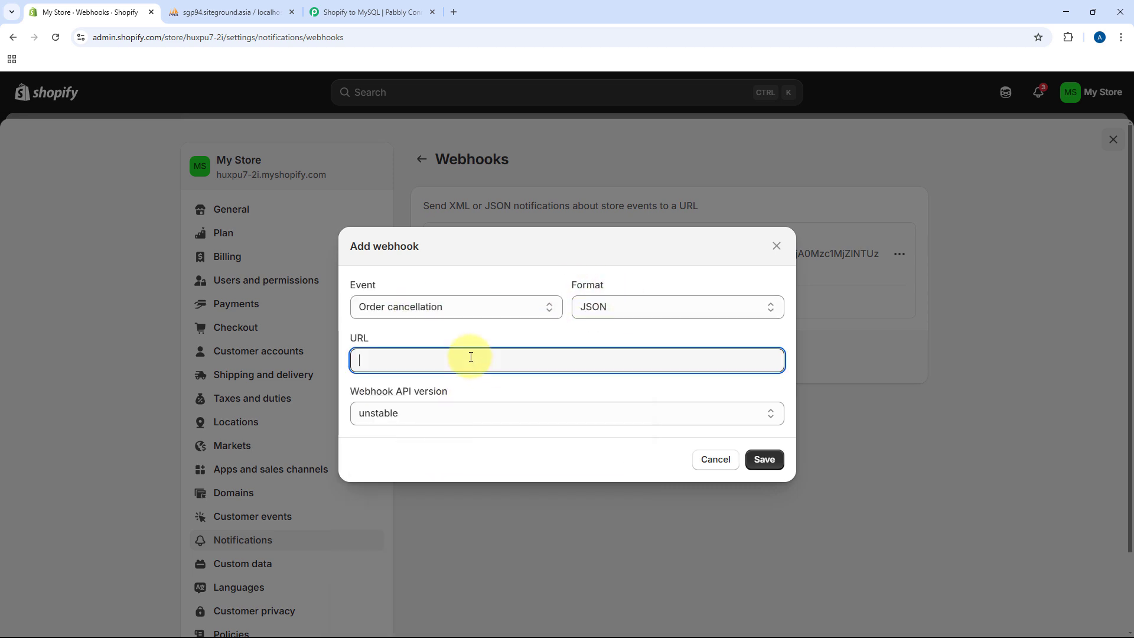
key(ctrl+v)
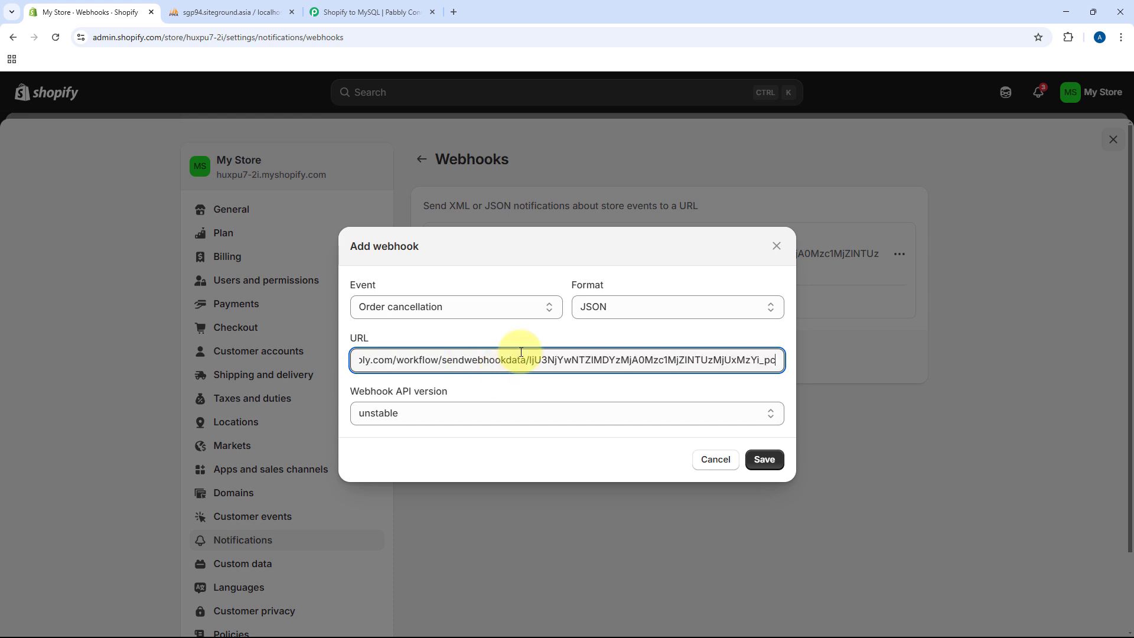
click(369, 12)
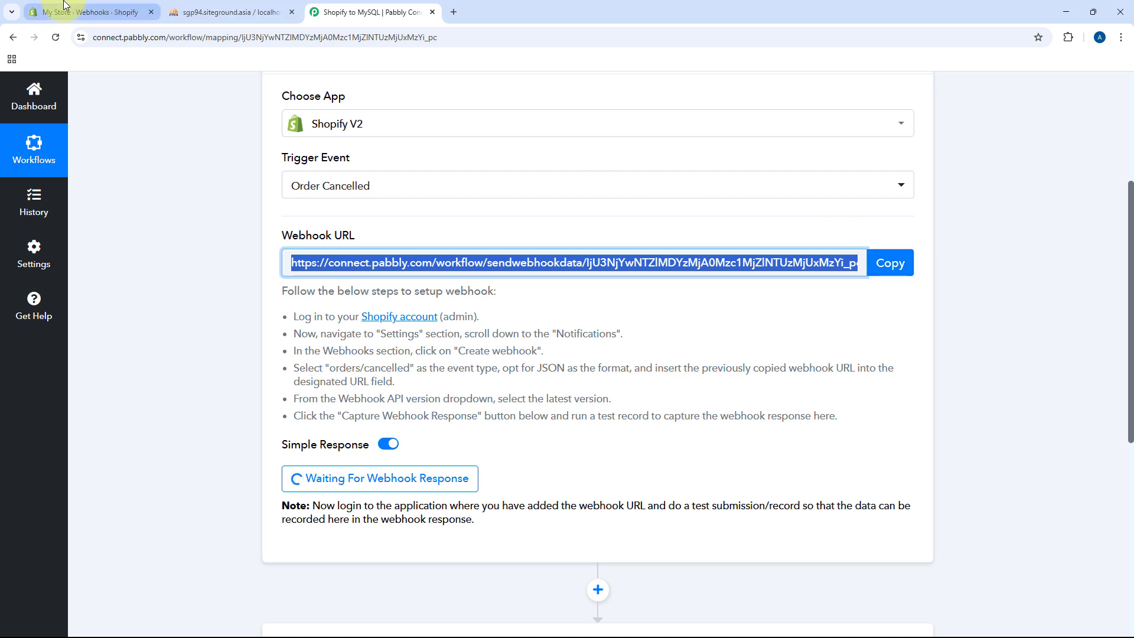
click(88, 12)
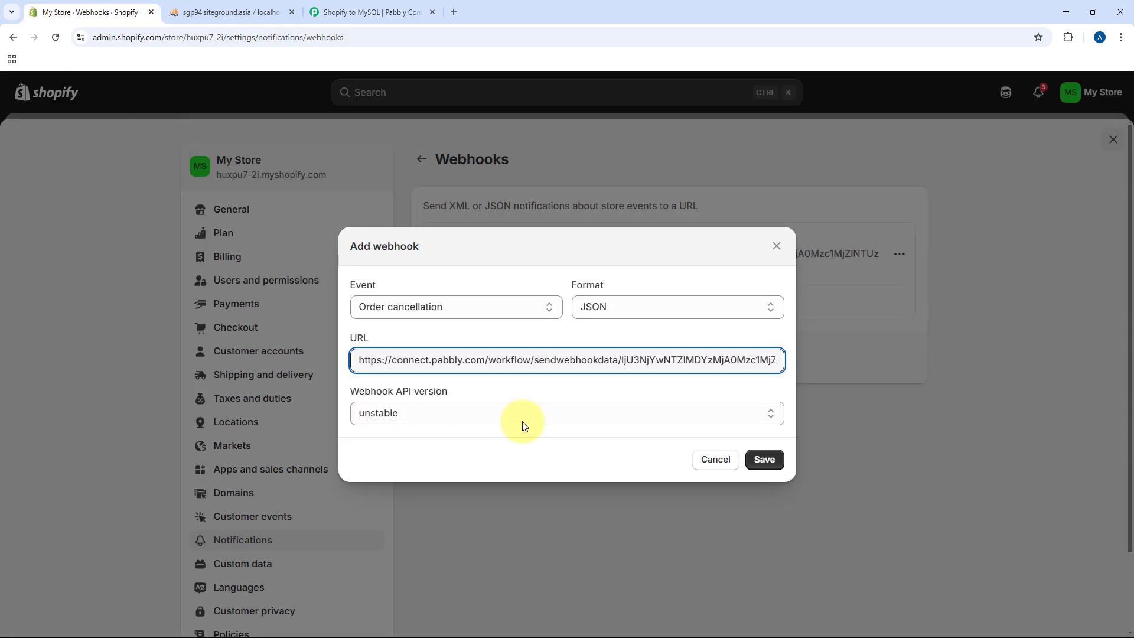
Save the webhook with API version 2025-01 (Latest) and close the store settings
click(462, 414)
click(424, 468)
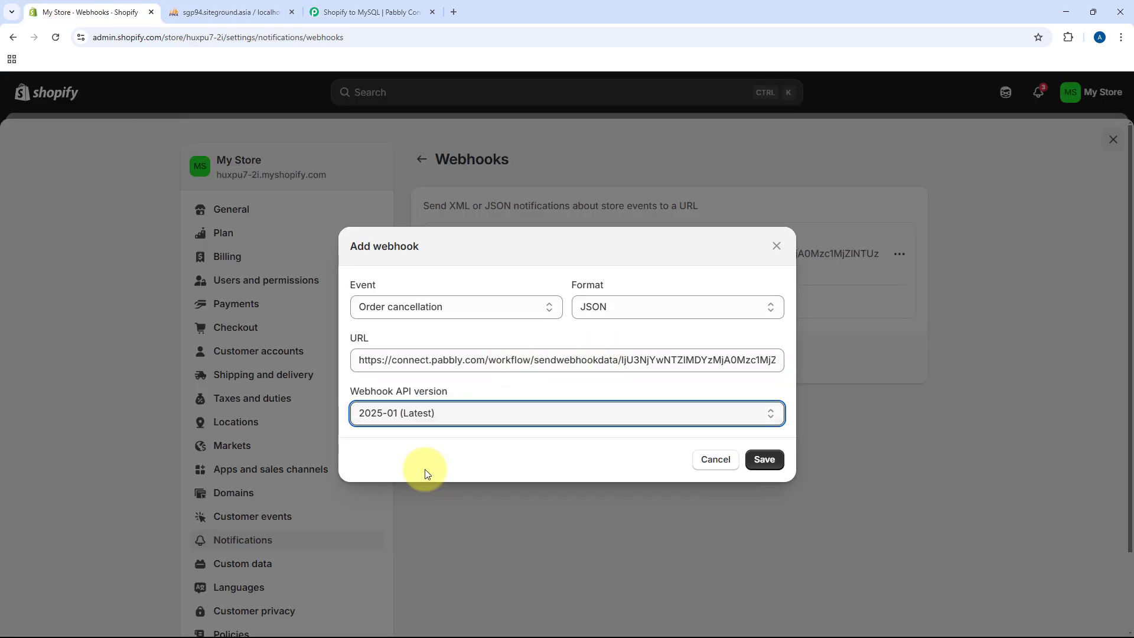
click(774, 464)
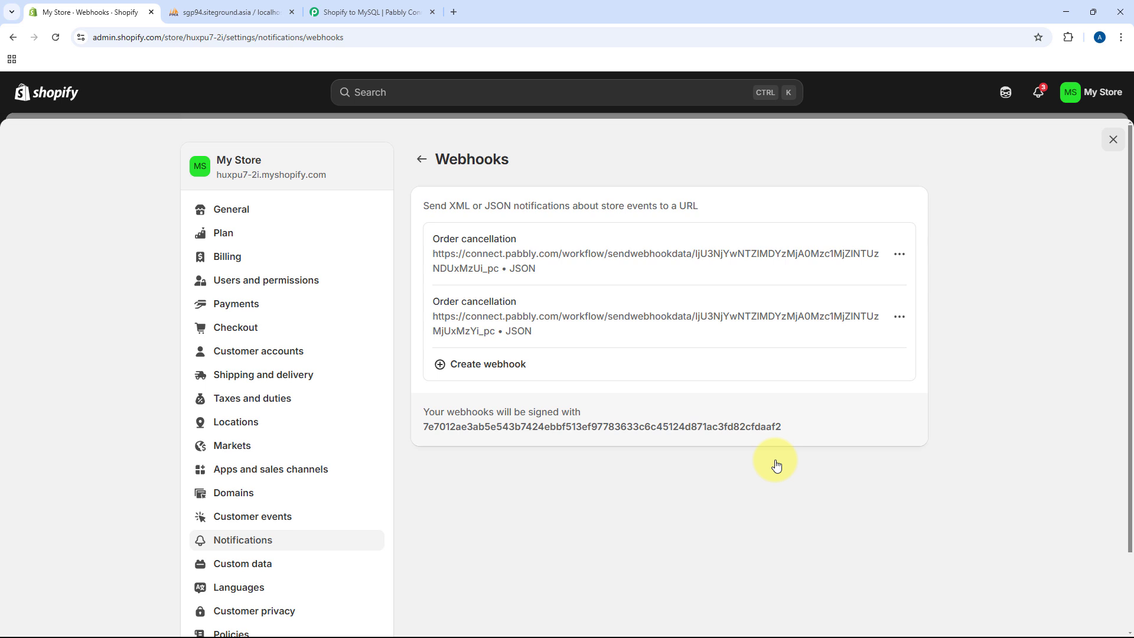
click(1118, 144)
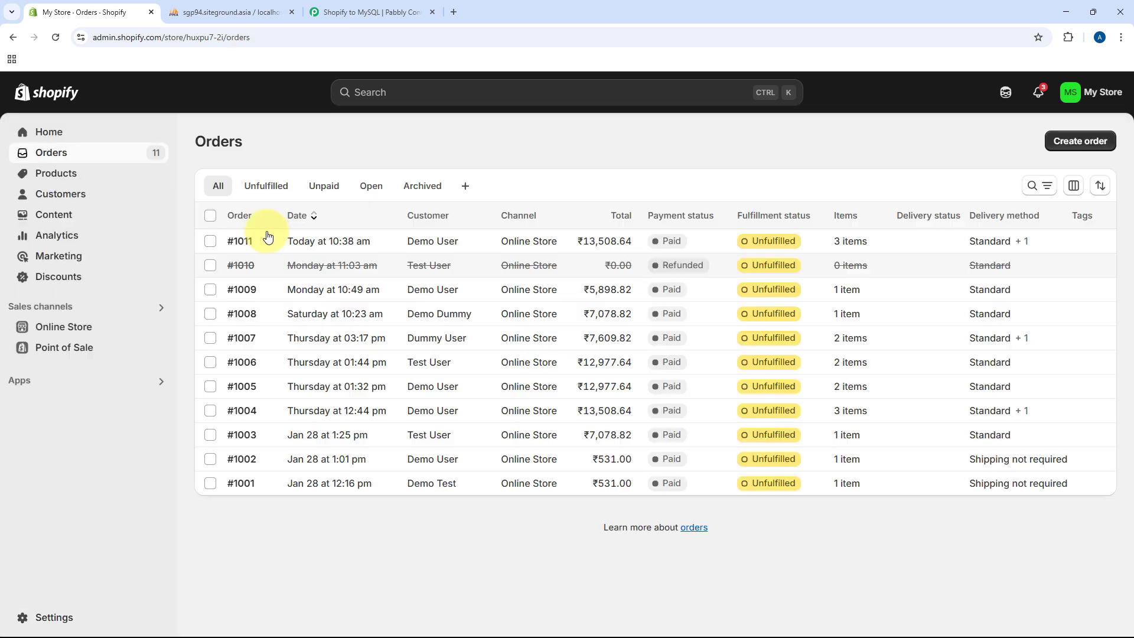
Check the webhook capture status in Pabbly Connect and open the cancellation form for the Monday 10:49 am order in Shopify
click(372, 8)
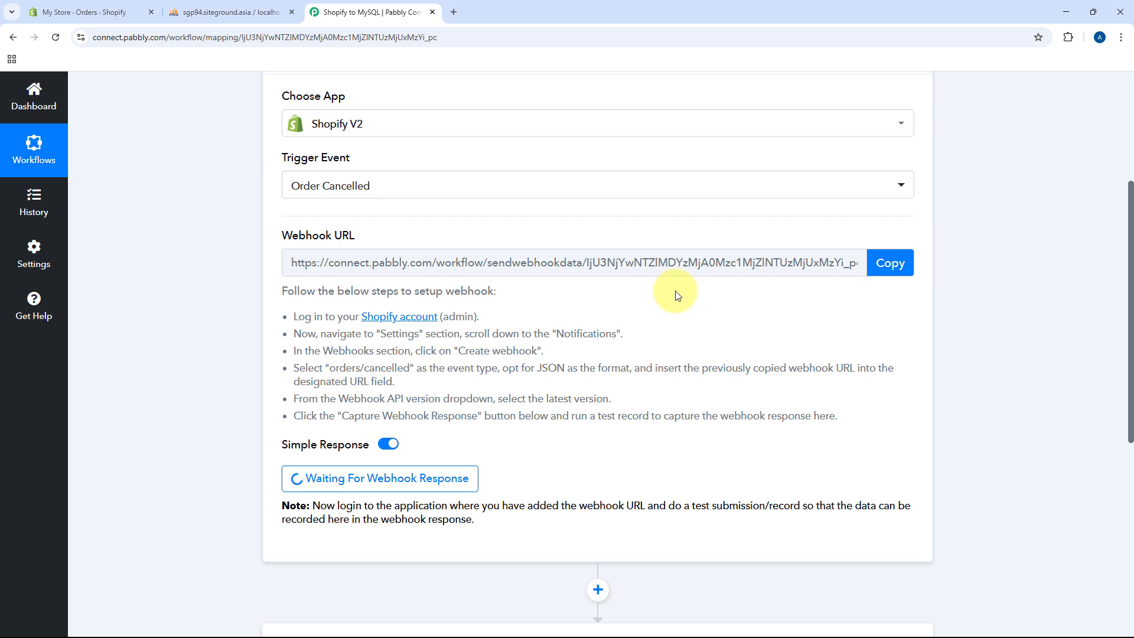
click(104, 5)
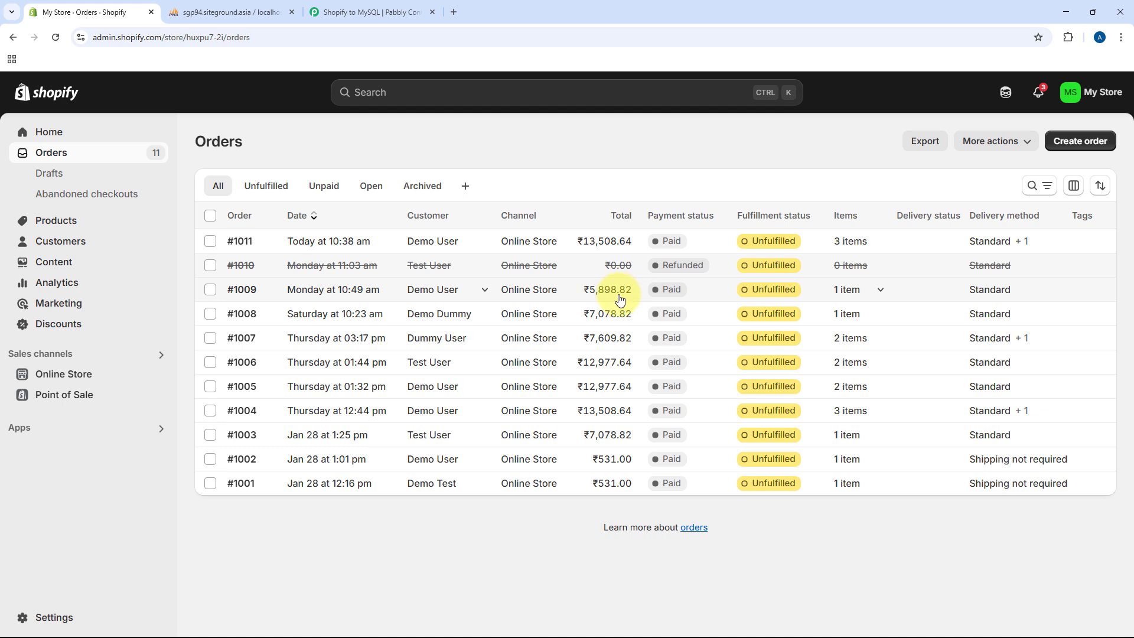
click(302, 296)
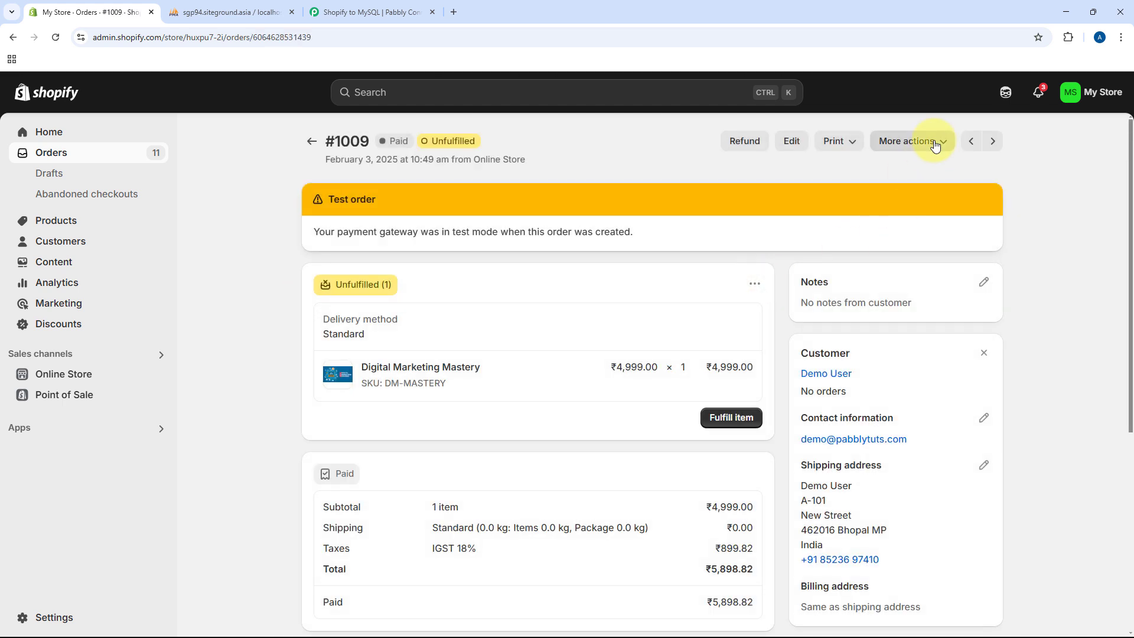
click(933, 141)
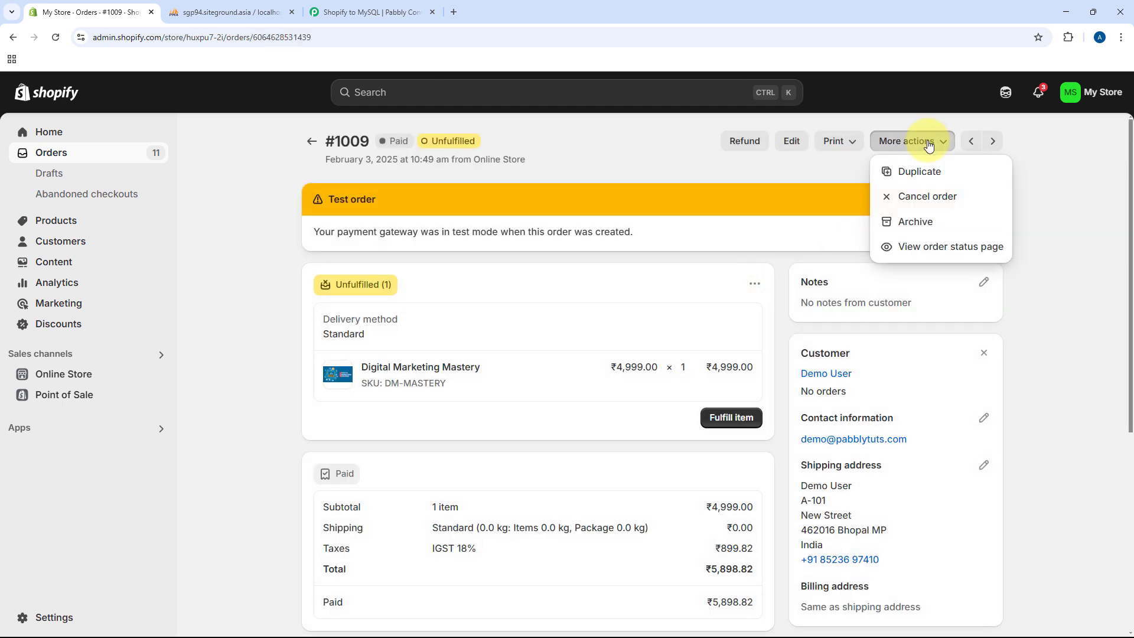
click(919, 200)
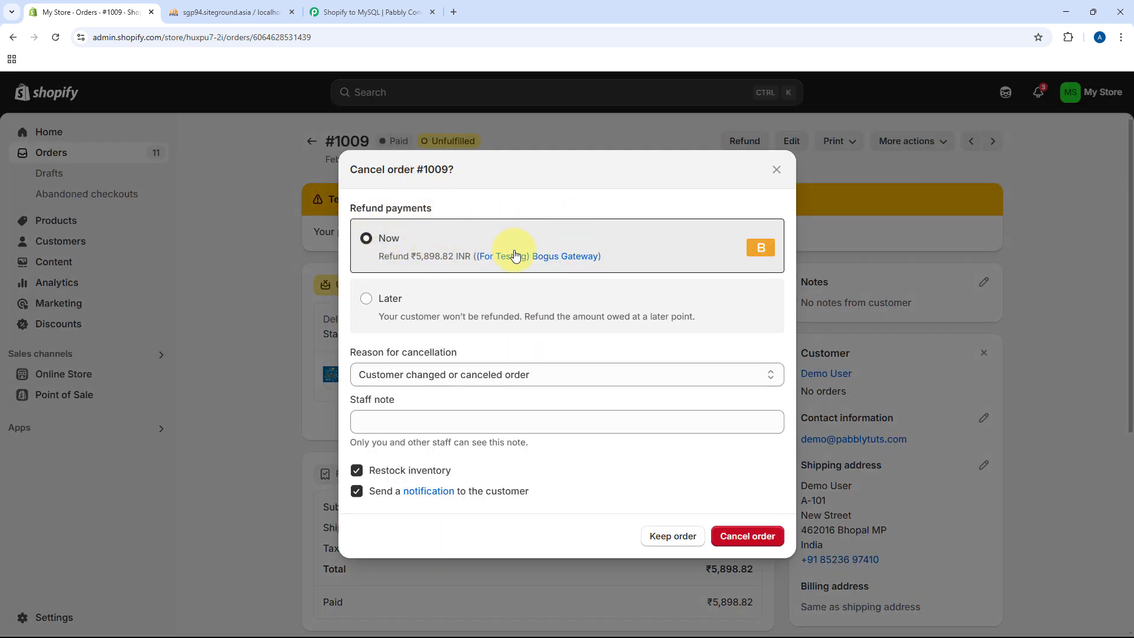
Cancel the order with the staff note "Test Cancellation" and the reason Items unavailable
click(446, 420)
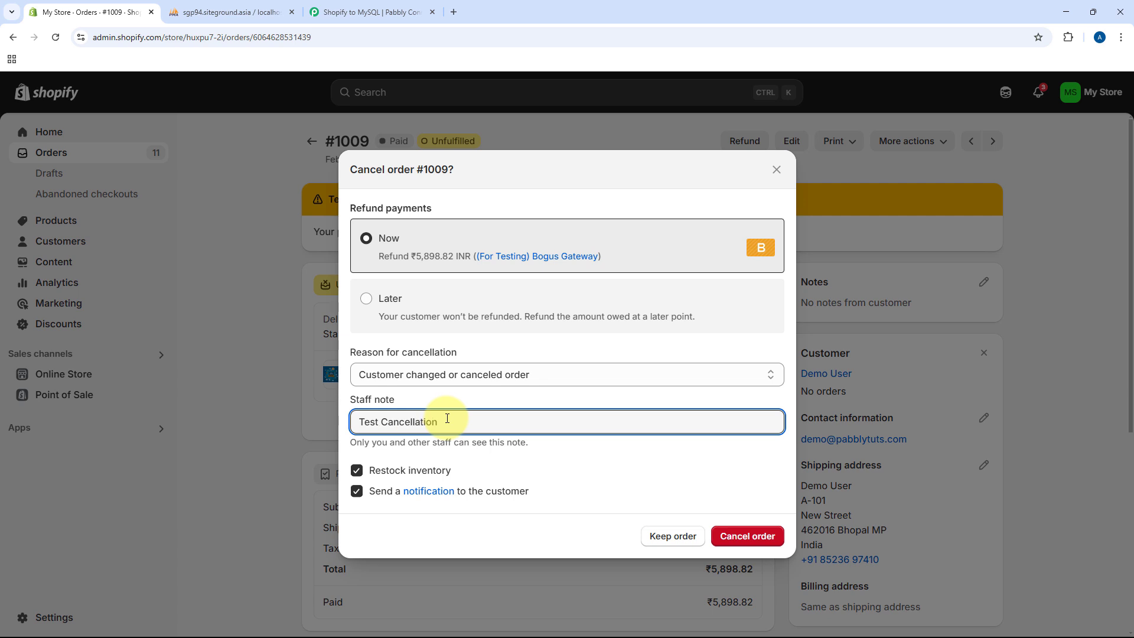
click(446, 380)
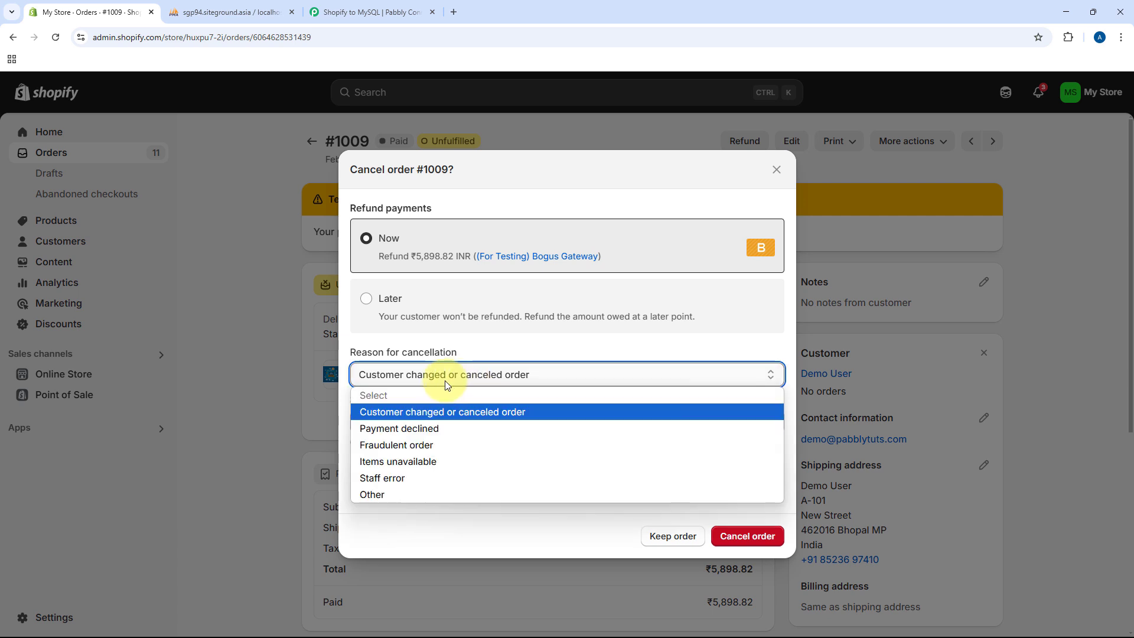
click(412, 462)
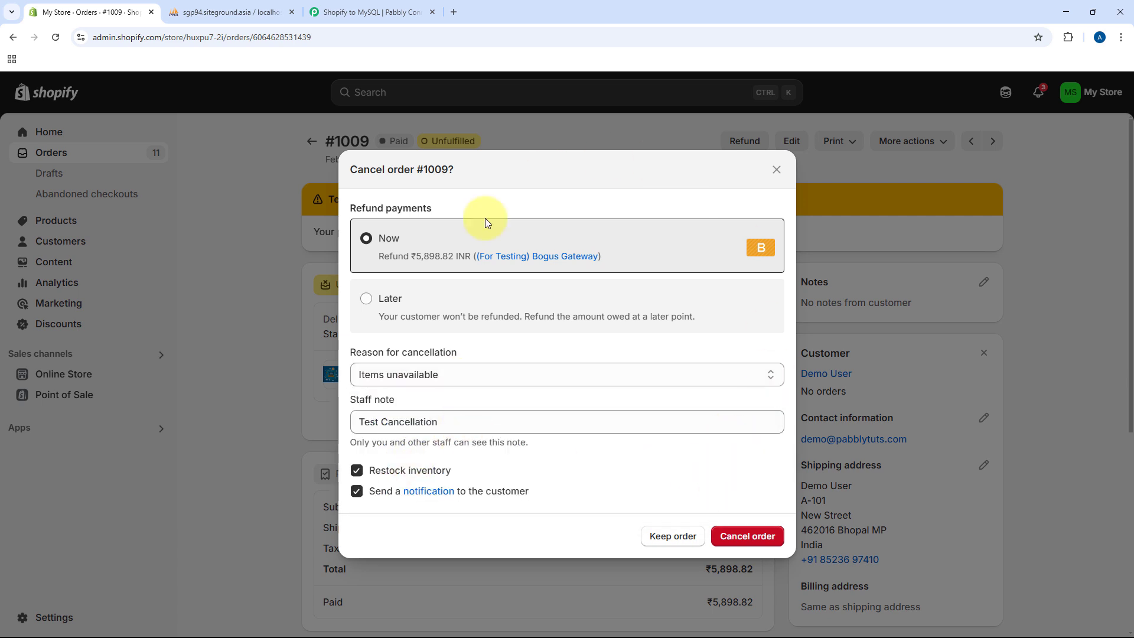
click(742, 535)
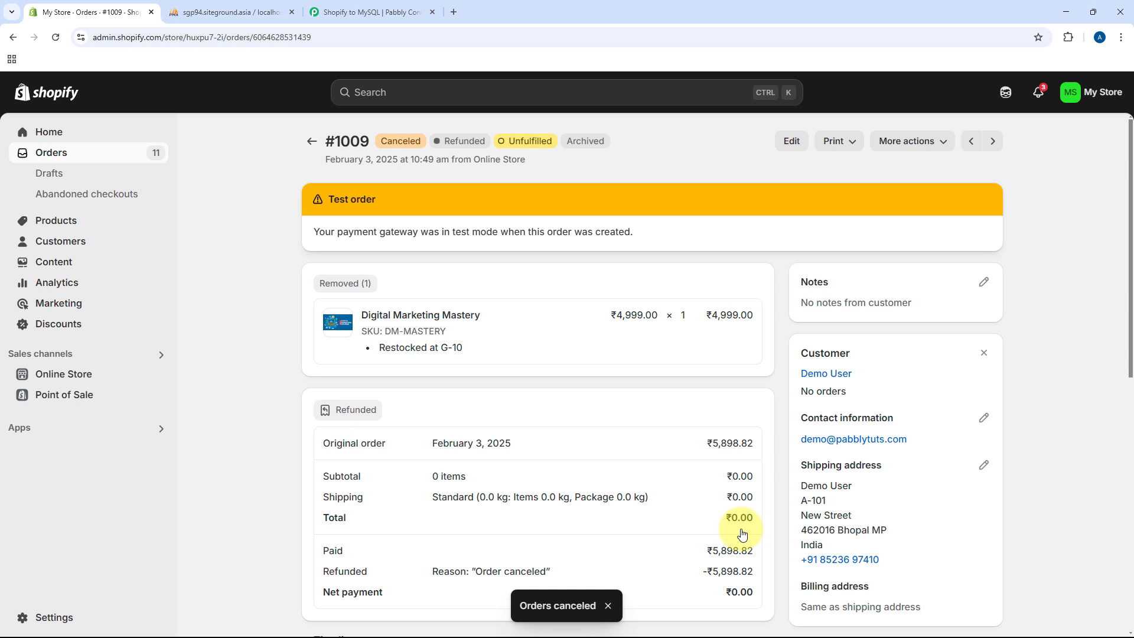
Switch to Pabbly Connect and examine the price, tax and shipping line fields in the captured webhook response
click(359, 7)
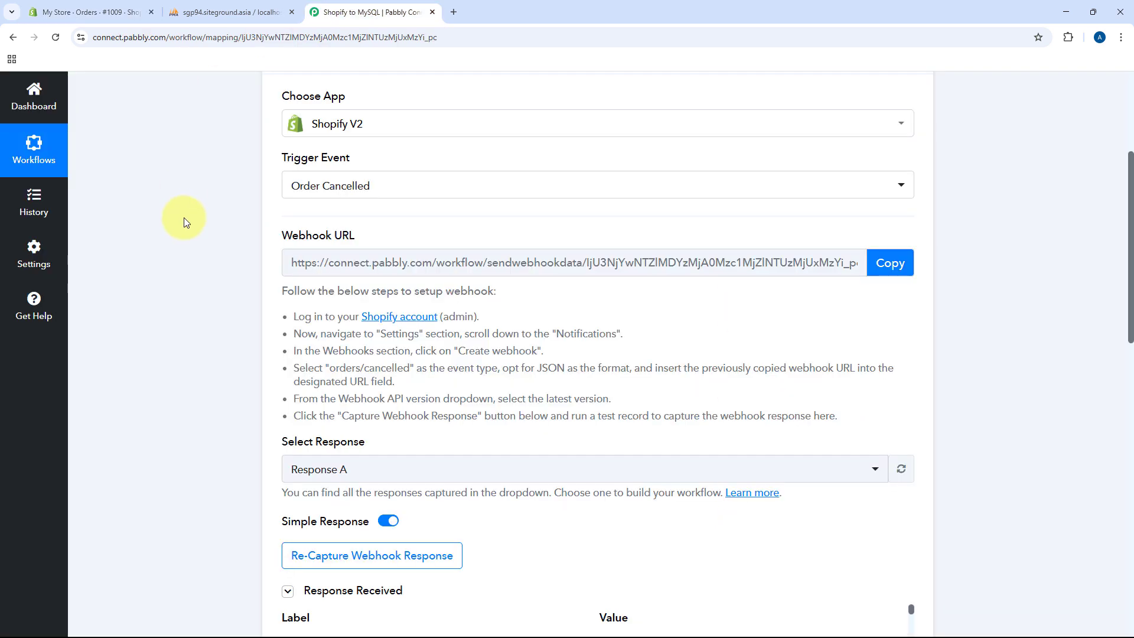
scroll(605, 310, down, 5)
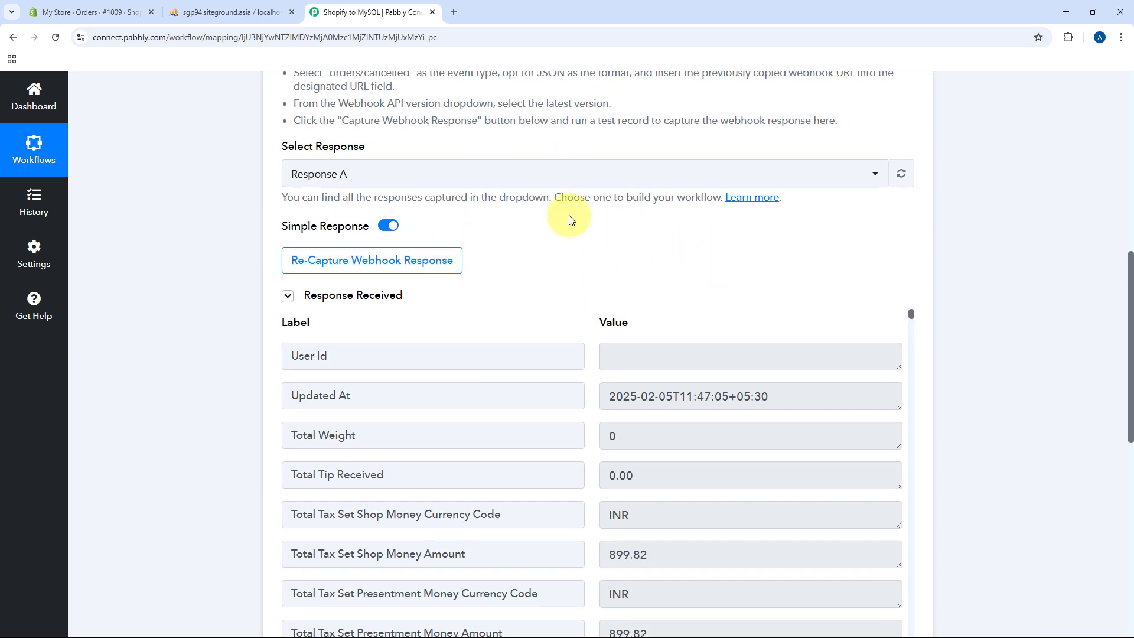
scroll(340, 311, down, 3)
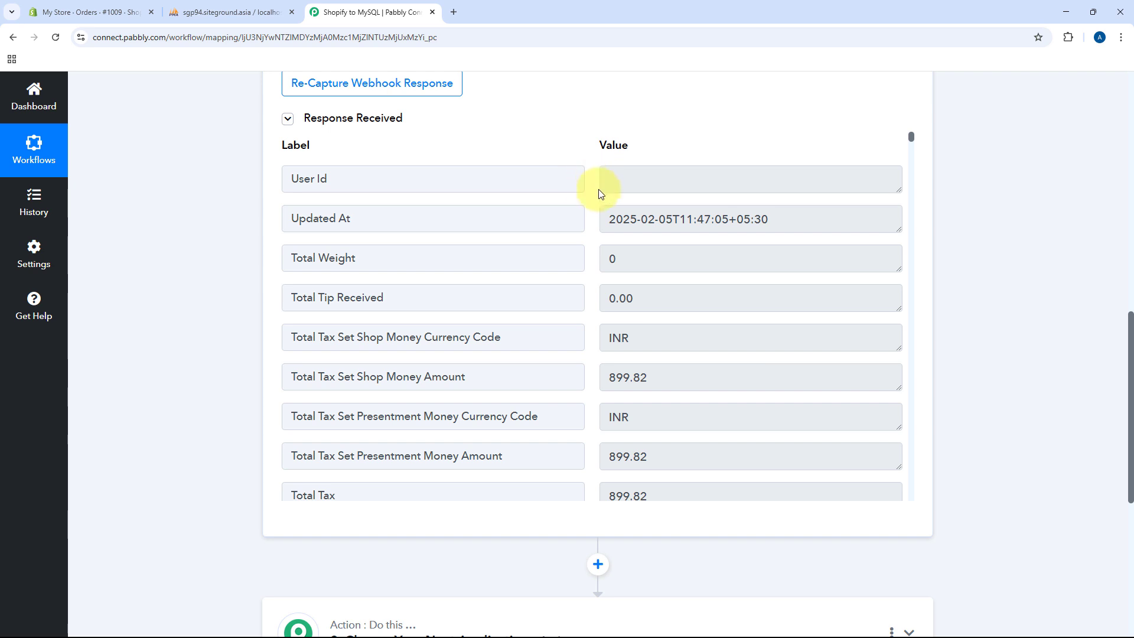
scroll(600, 193, down, 7)
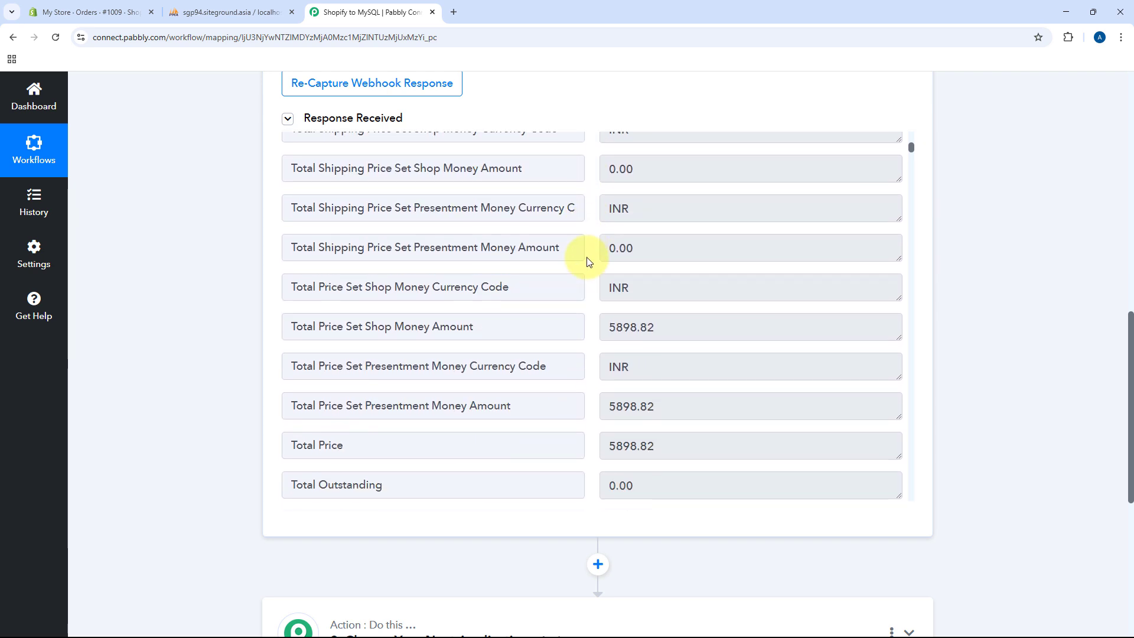
scroll(589, 262, down, 3)
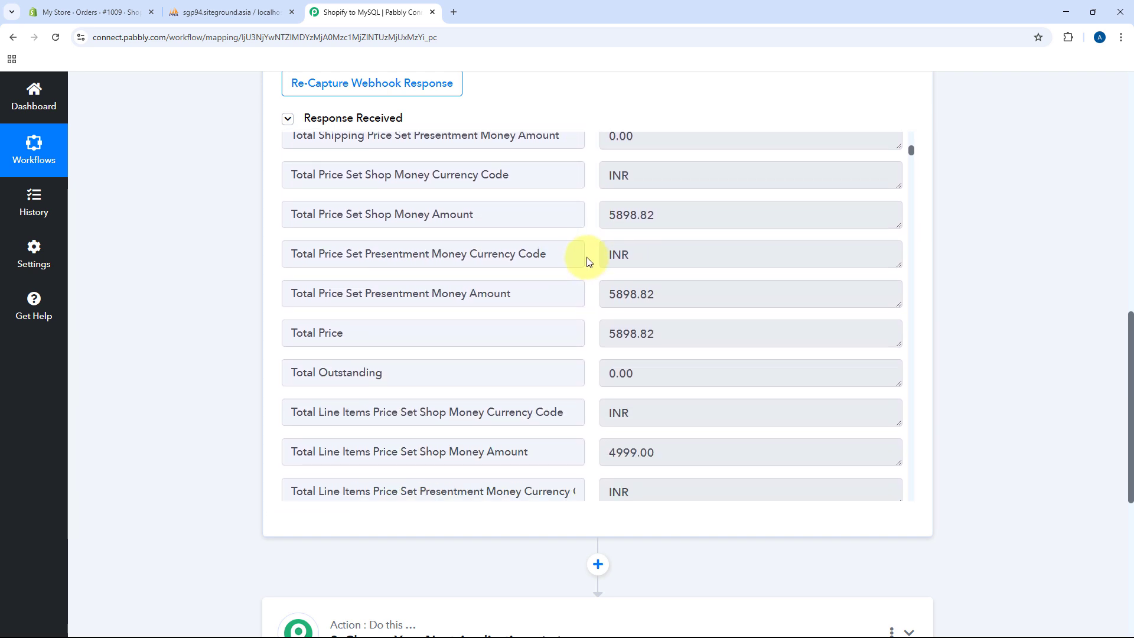
drag(677, 323, 614, 325)
click(594, 325)
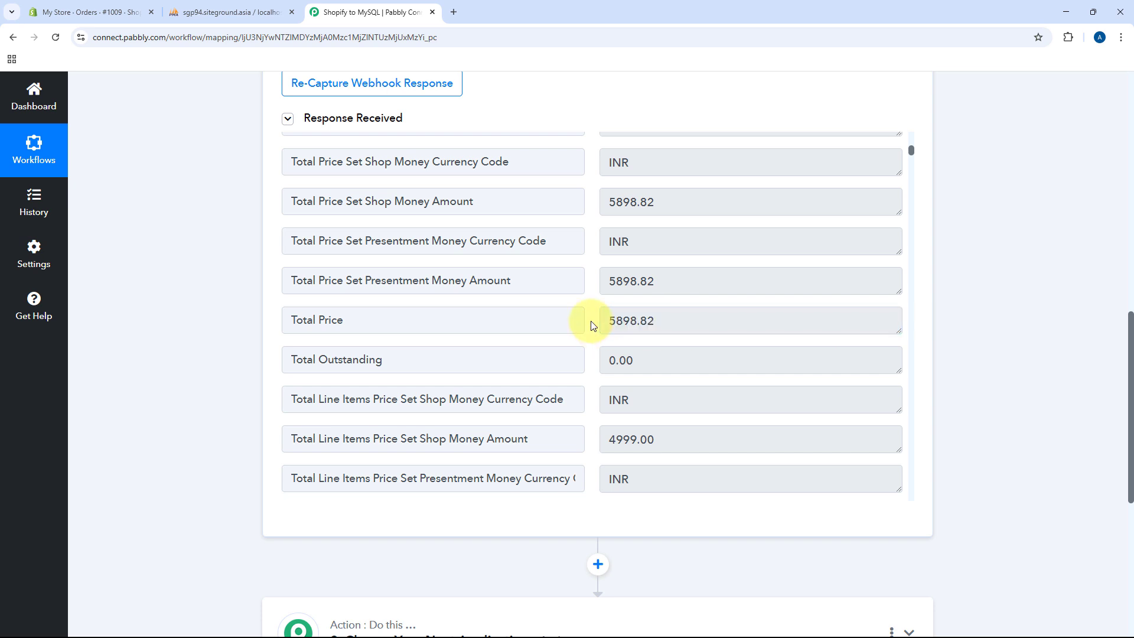
scroll(594, 326, down, 12)
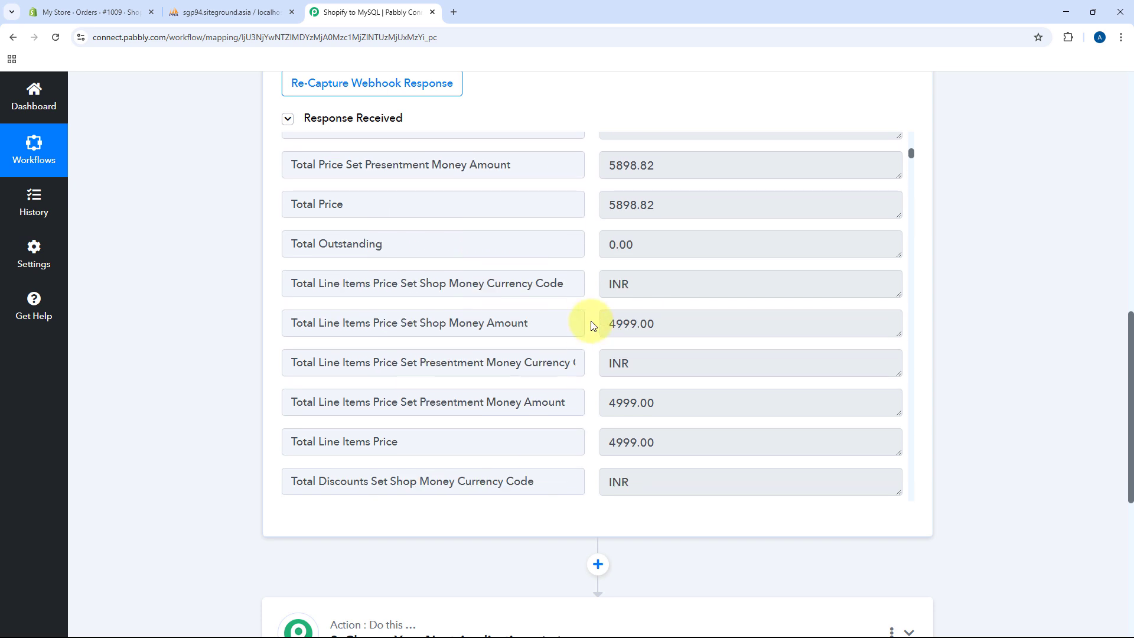
scroll(593, 326, down, 15)
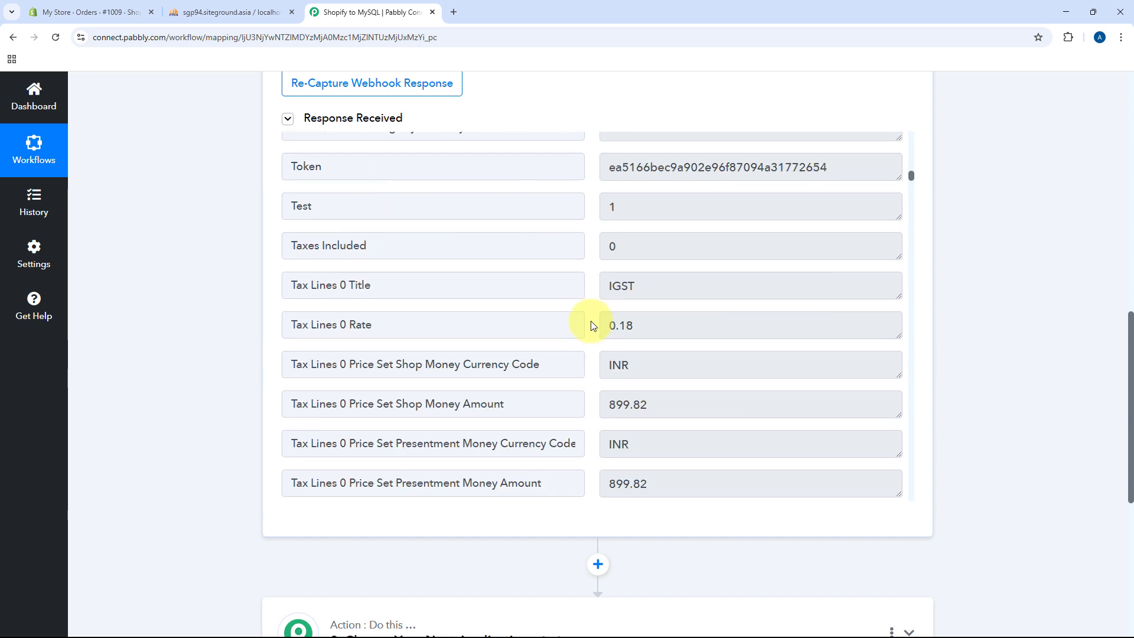
scroll(594, 325, down, 15)
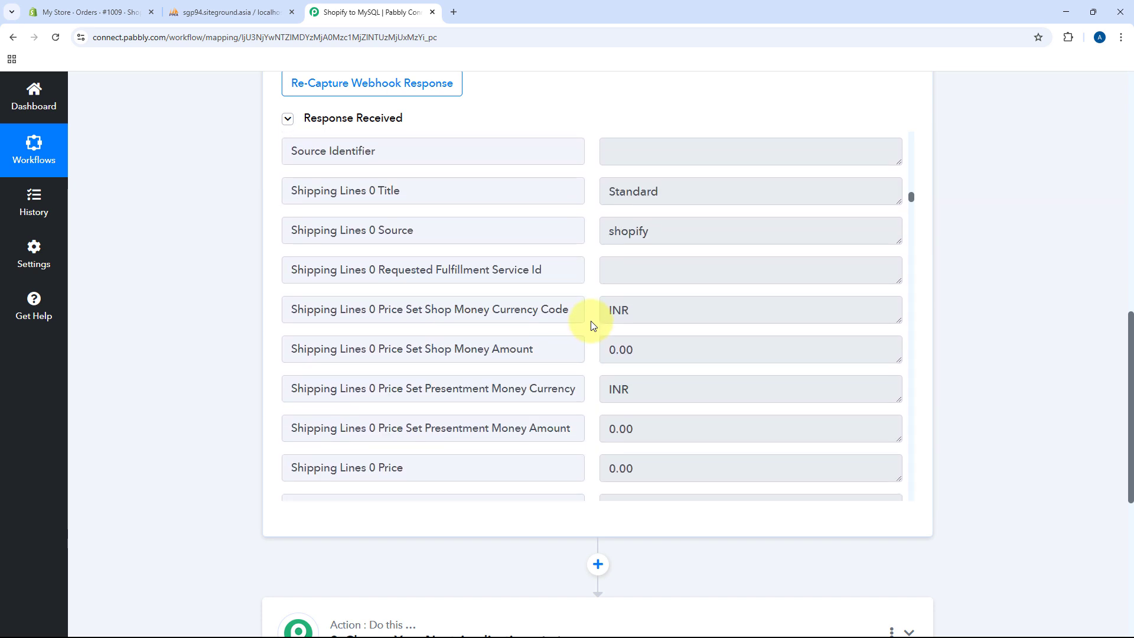
Examine the shipping address fields in the captured webhook response, including name, phone, province, city and address lines
scroll(593, 325, down, 6)
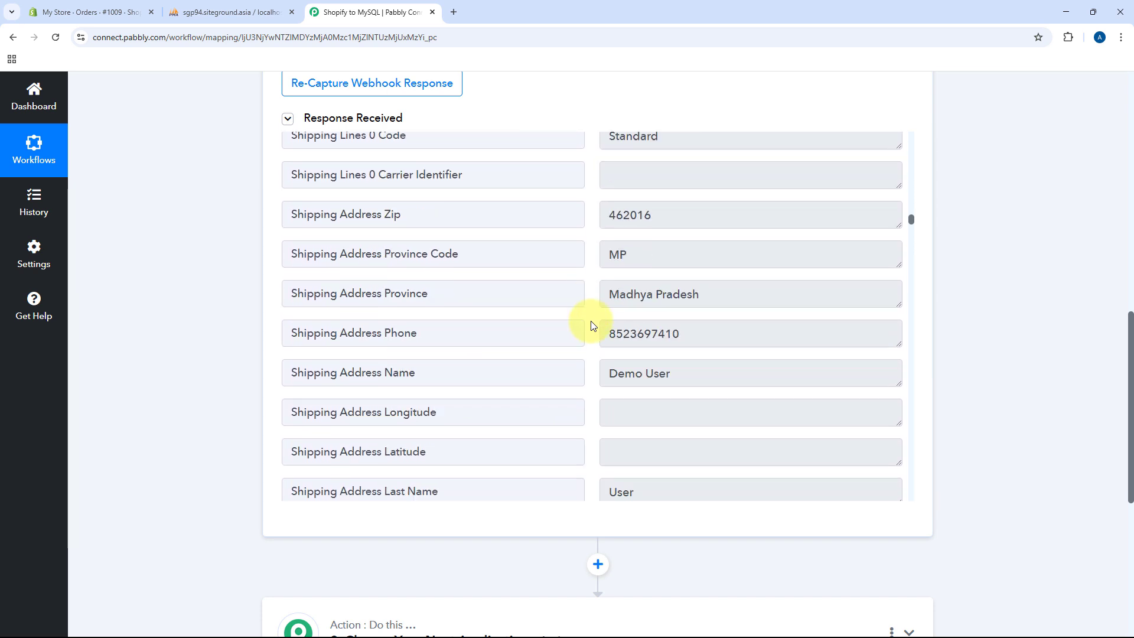
scroll(590, 324, up, 2)
drag(721, 376, 596, 377)
drag(725, 294, 540, 289)
drag(667, 258, 562, 263)
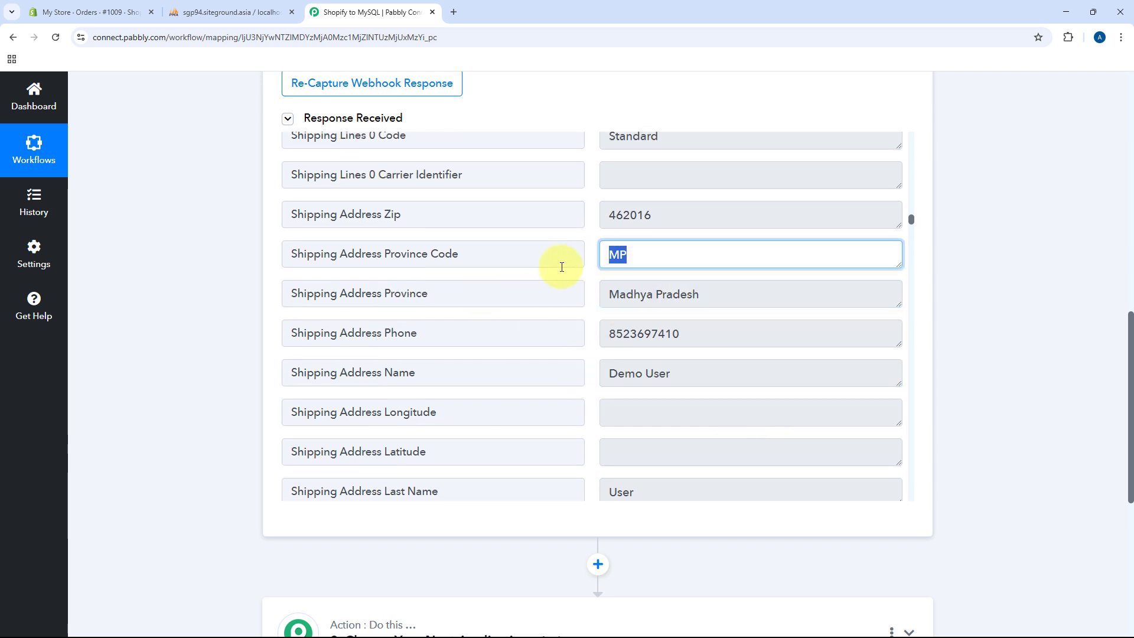
drag(708, 335, 593, 294)
scroll(593, 294, down, 5)
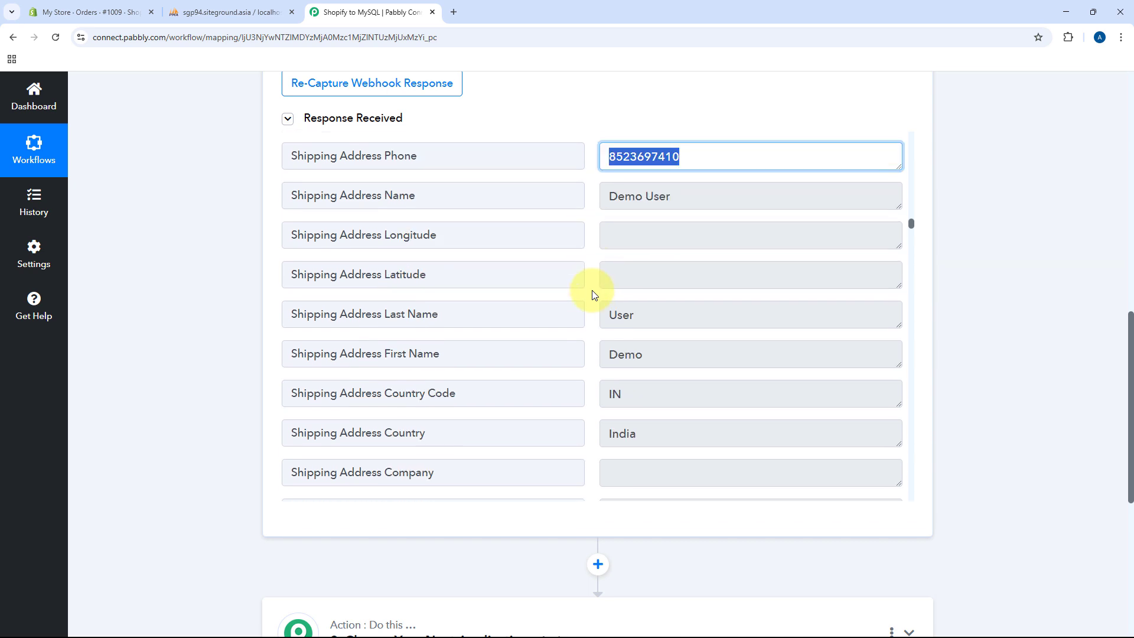
drag(663, 235, 539, 246)
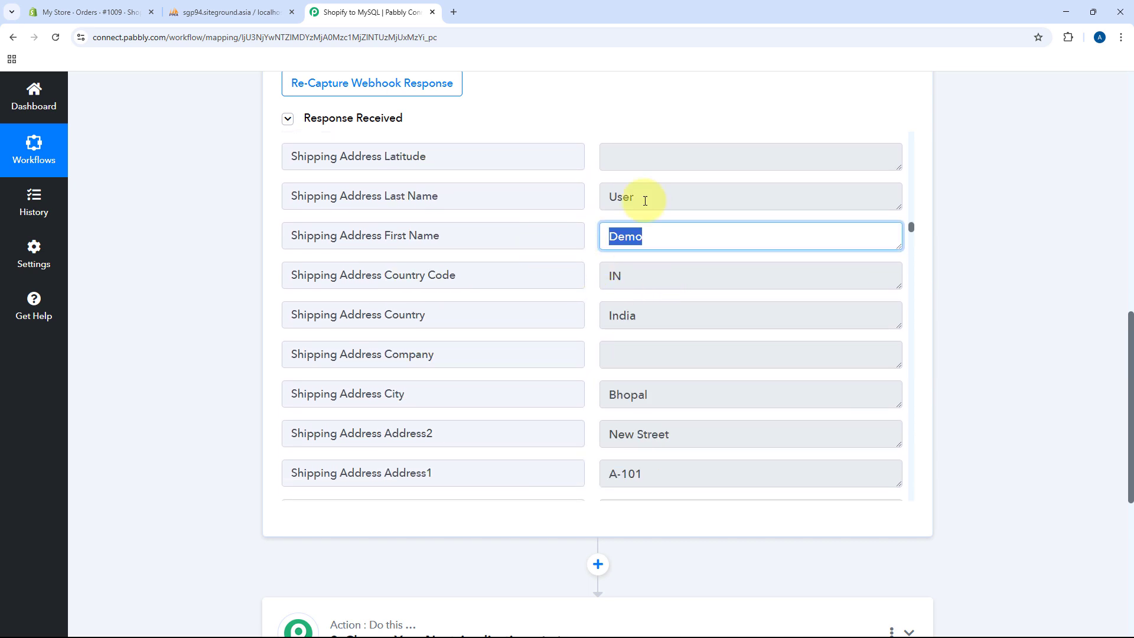
drag(644, 201, 587, 222)
scroll(586, 254, down, 5)
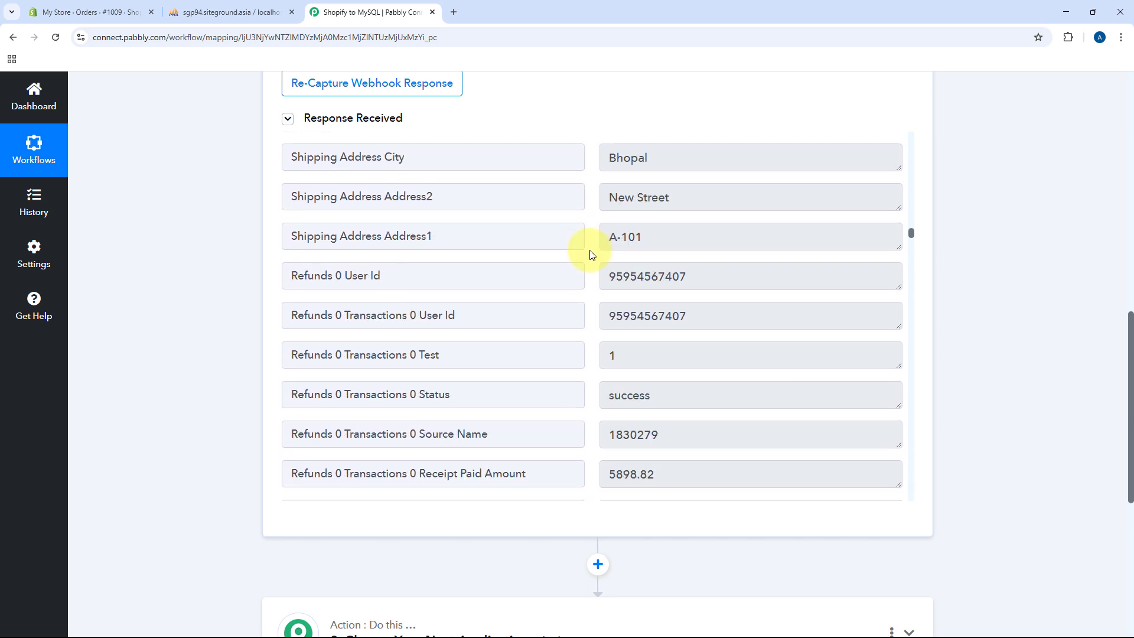
scroll(590, 251, down, 5)
scroll(591, 248, up, 4)
drag(683, 186, 559, 232)
scroll(687, 174, up, 1)
Examine the refund transaction fields and the refunded line item's title and tax fields in the webhook response
scroll(590, 296, down, 5)
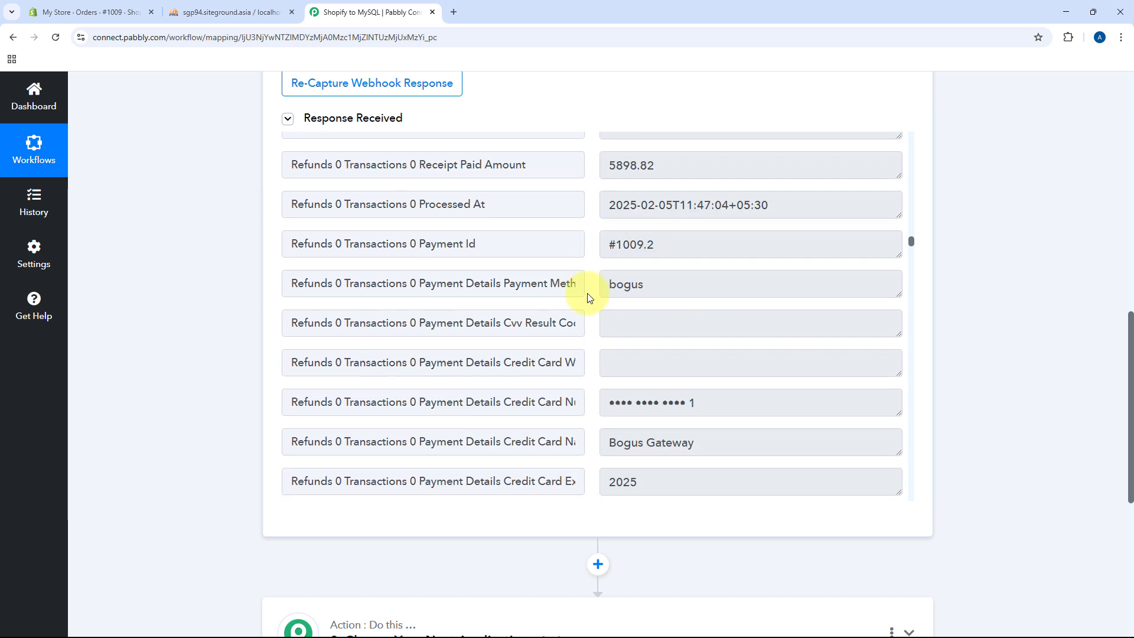
scroll(588, 297, down, 15)
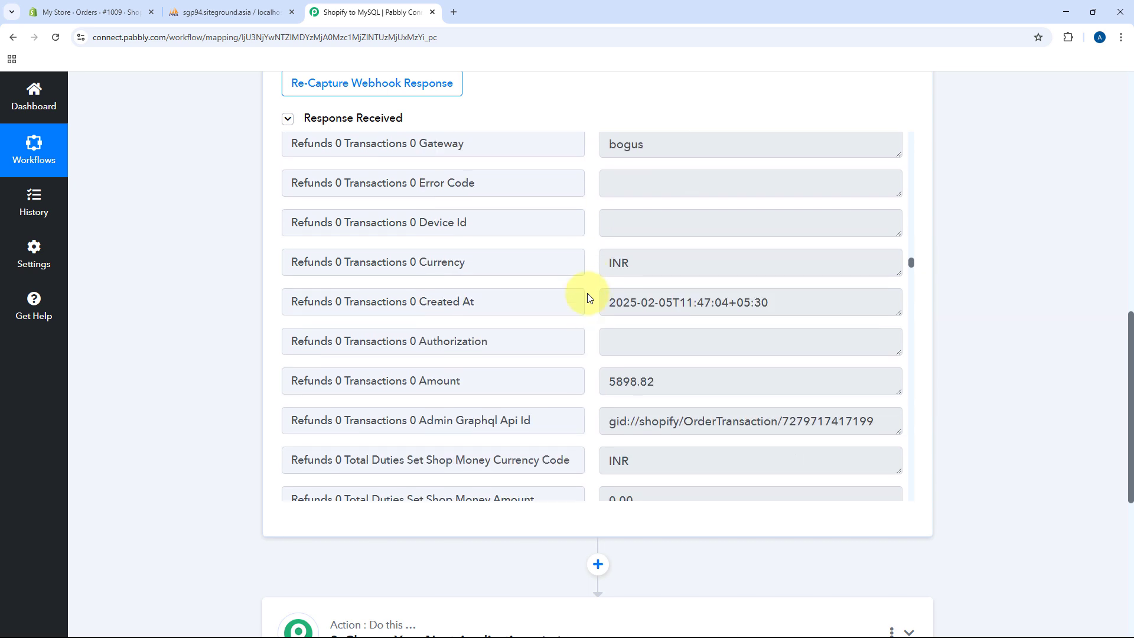
scroll(589, 297, down, 15)
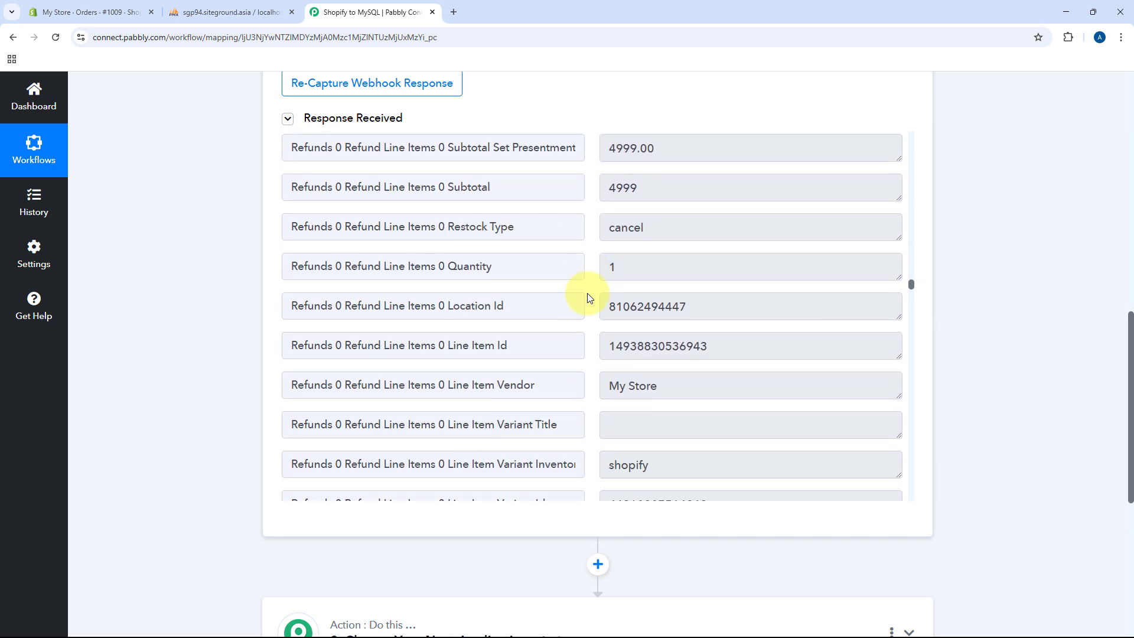
scroll(589, 297, down, 7)
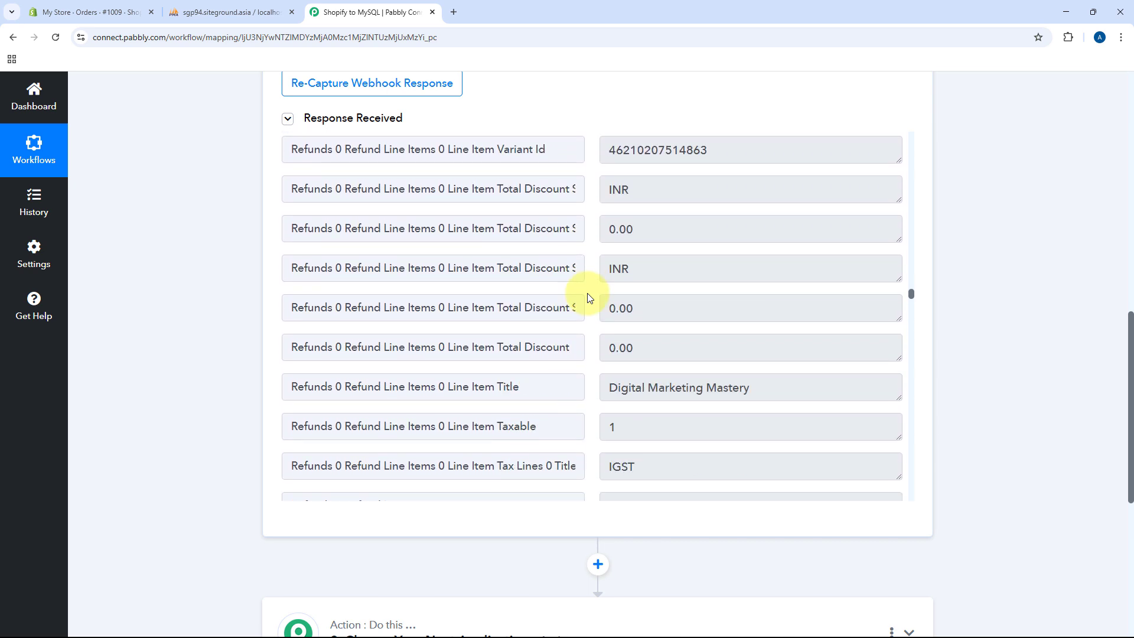
scroll(589, 297, down, 10)
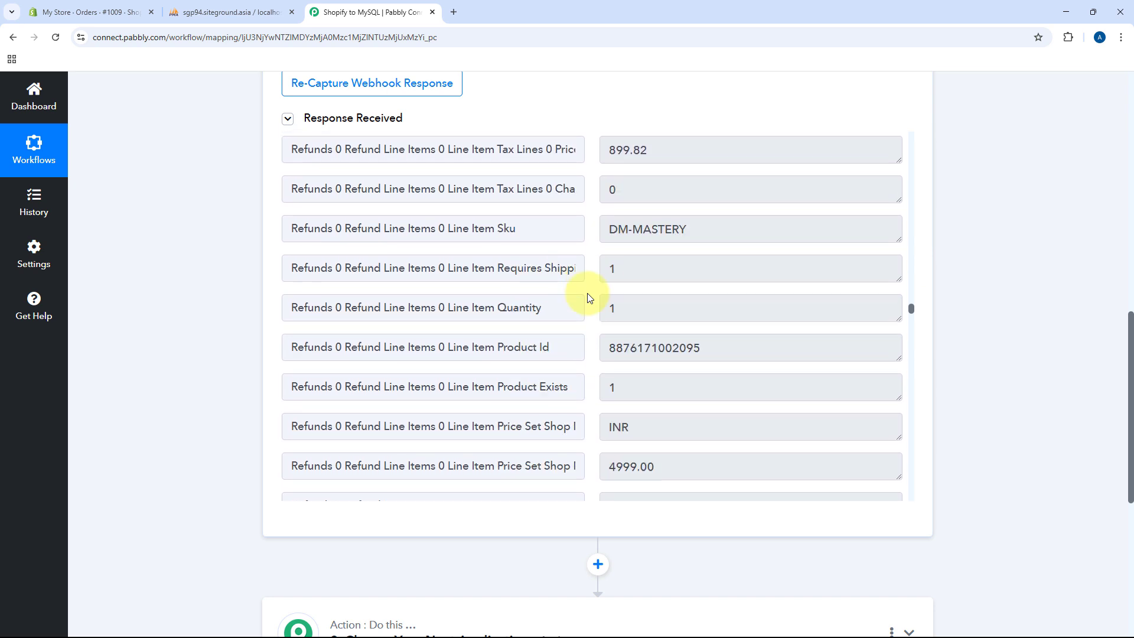
scroll(589, 297, up, 12)
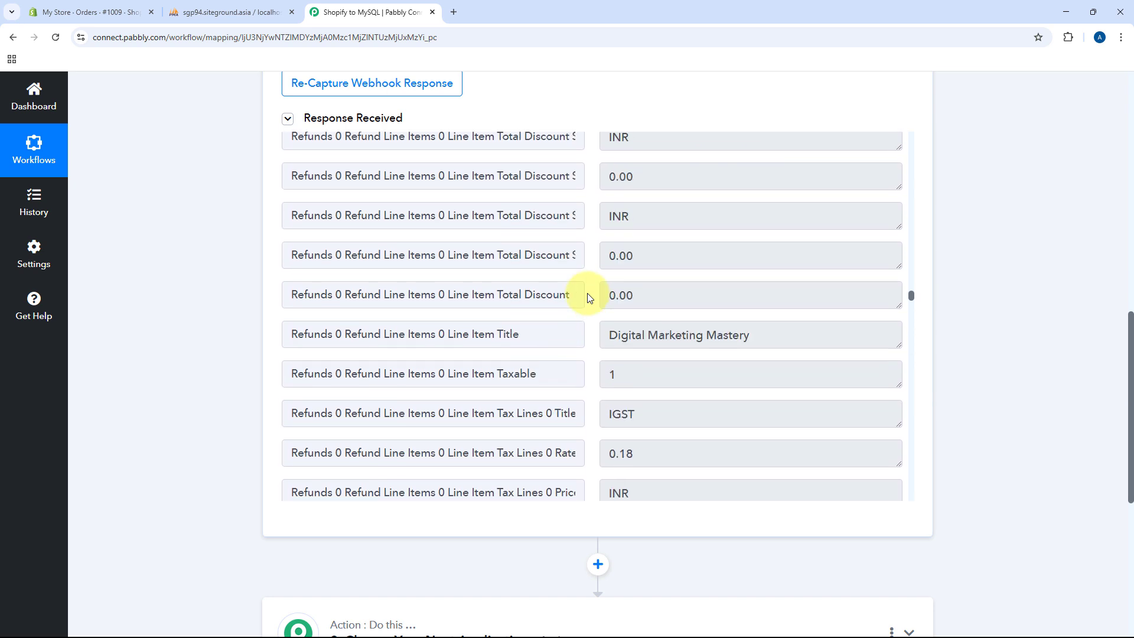
scroll(589, 297, up, 1)
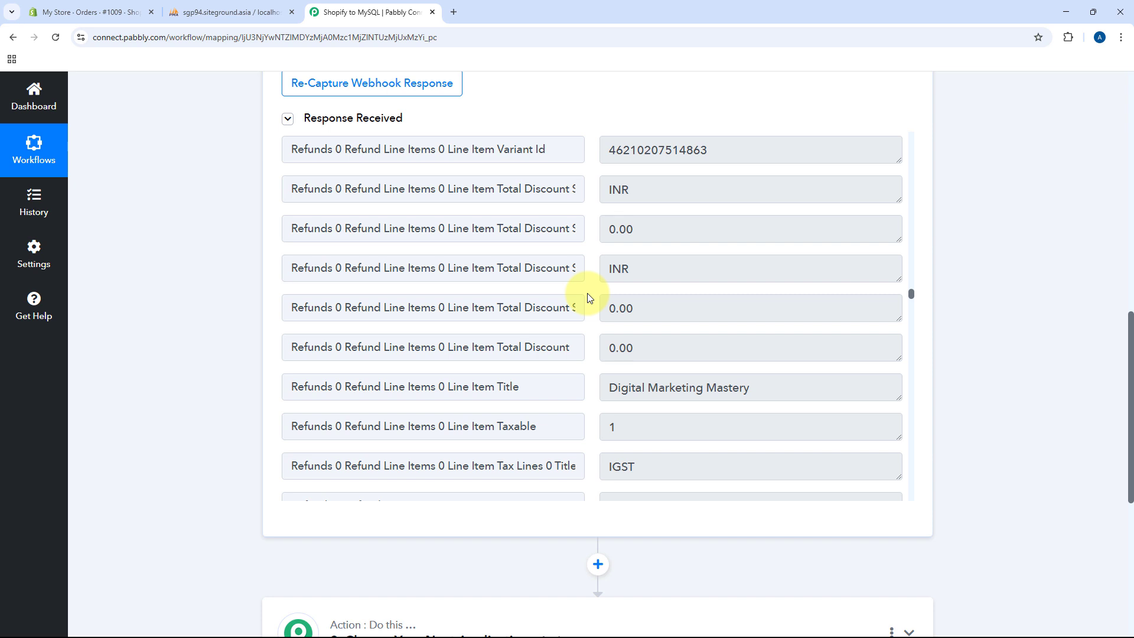
scroll(598, 337, down, 3)
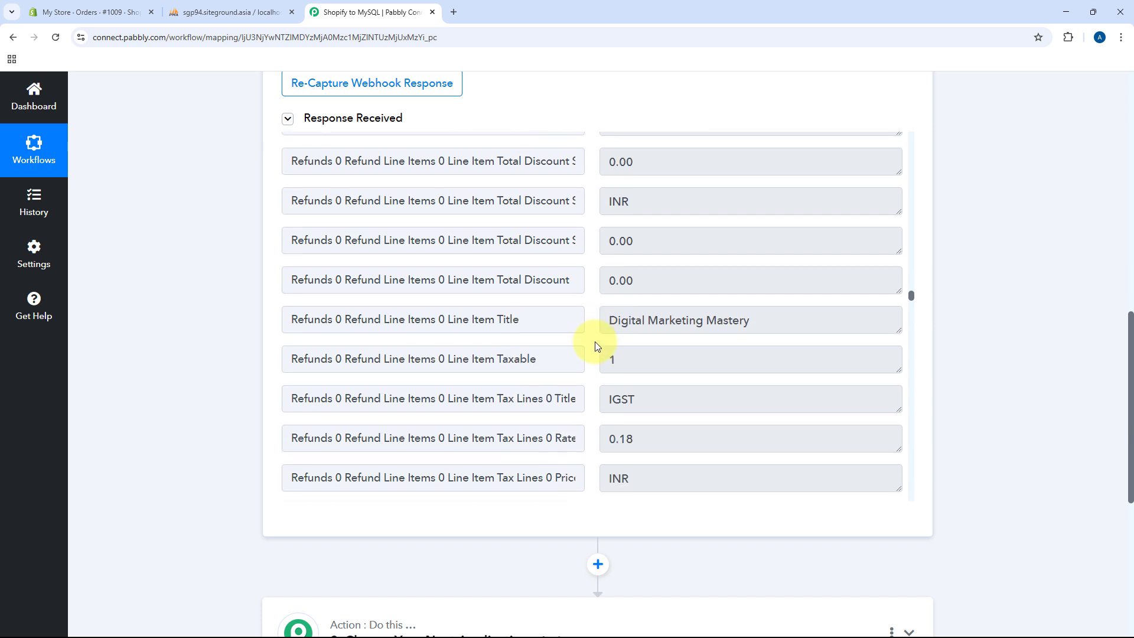
drag(769, 273, 603, 270)
click(593, 280)
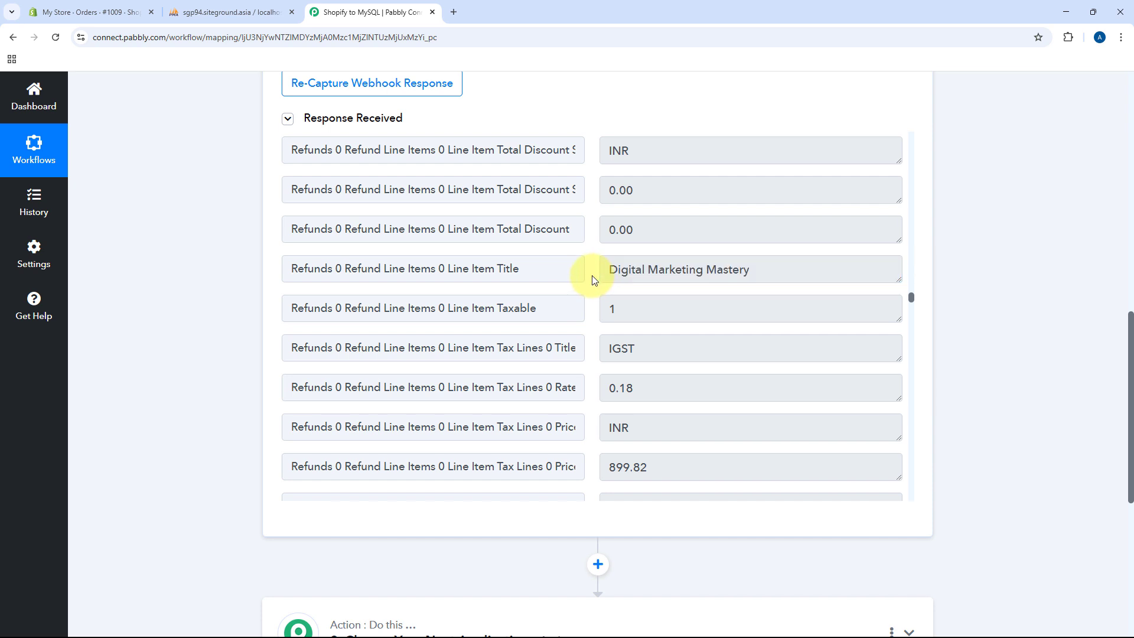
Review the remaining refund details, payment gateway and ordered line item fields in the webhook response
scroll(593, 280, down, 15)
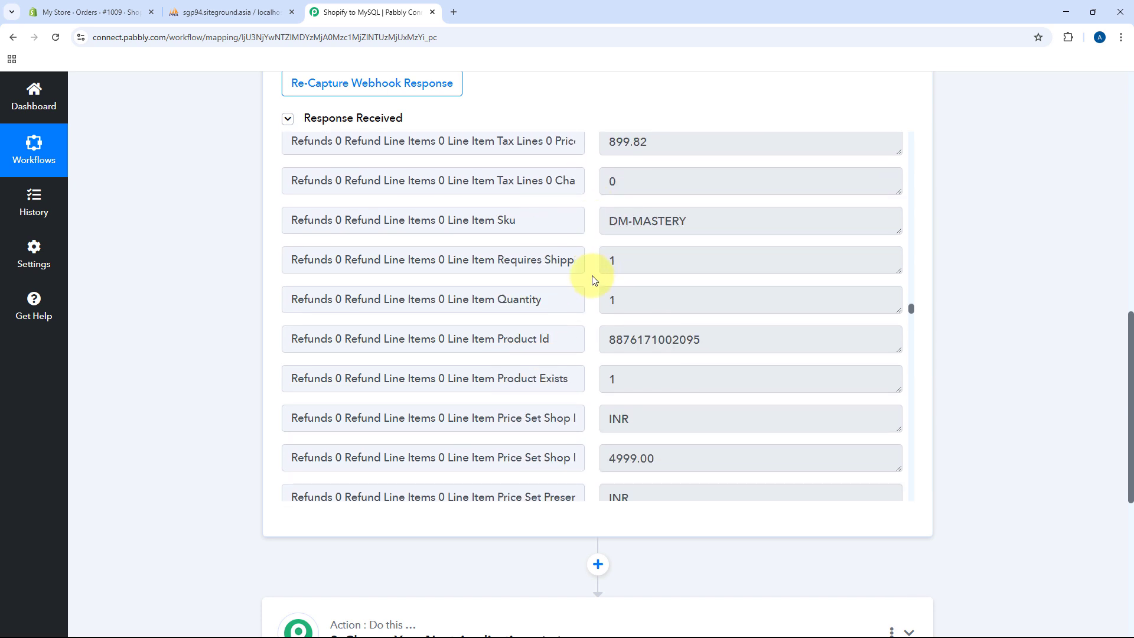
scroll(594, 280, down, 10)
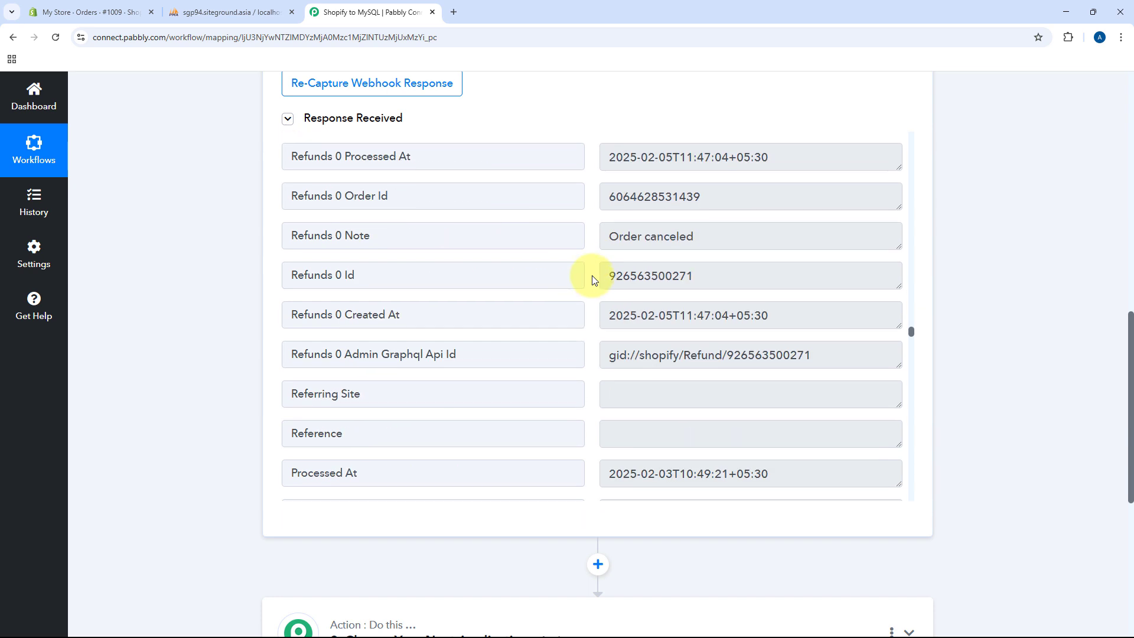
scroll(593, 280, down, 3)
scroll(594, 280, down, 15)
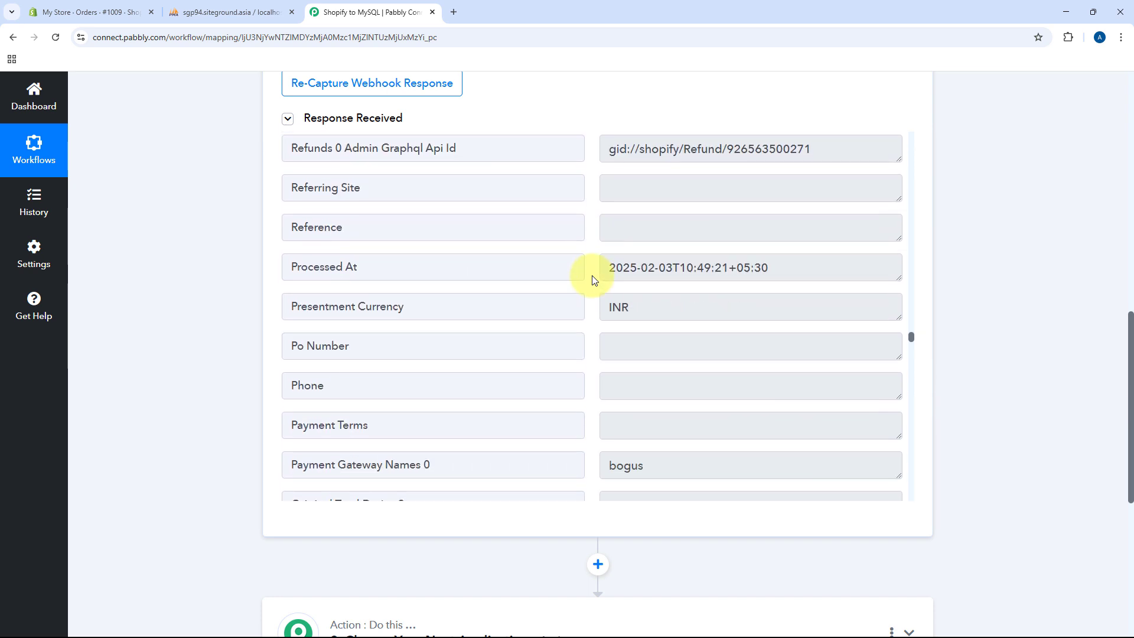
scroll(594, 280, down, 15)
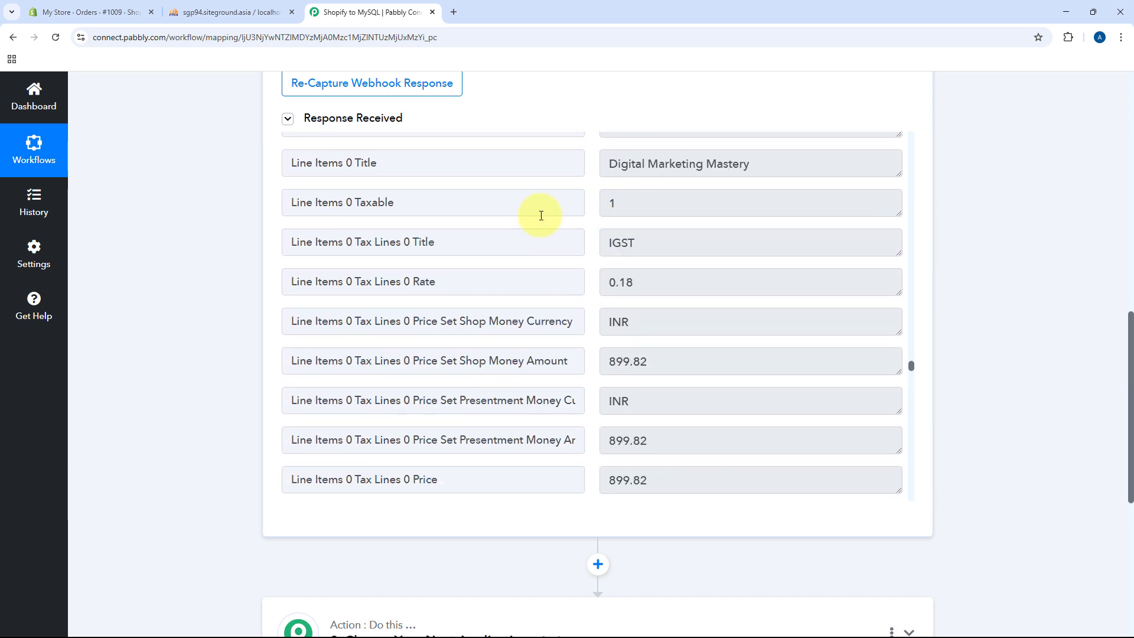
scroll(582, 301, down, 3)
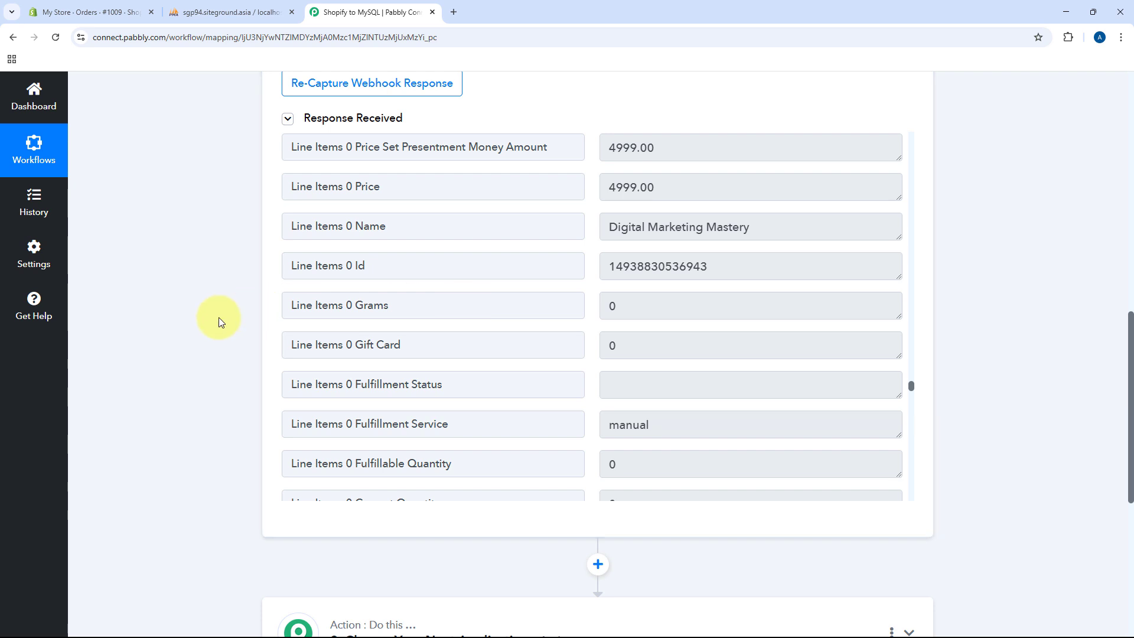
Open the workflow's second step and set it to the MySQL app with the Insert Row action event
scroll(243, 311, down, 5)
click(597, 316)
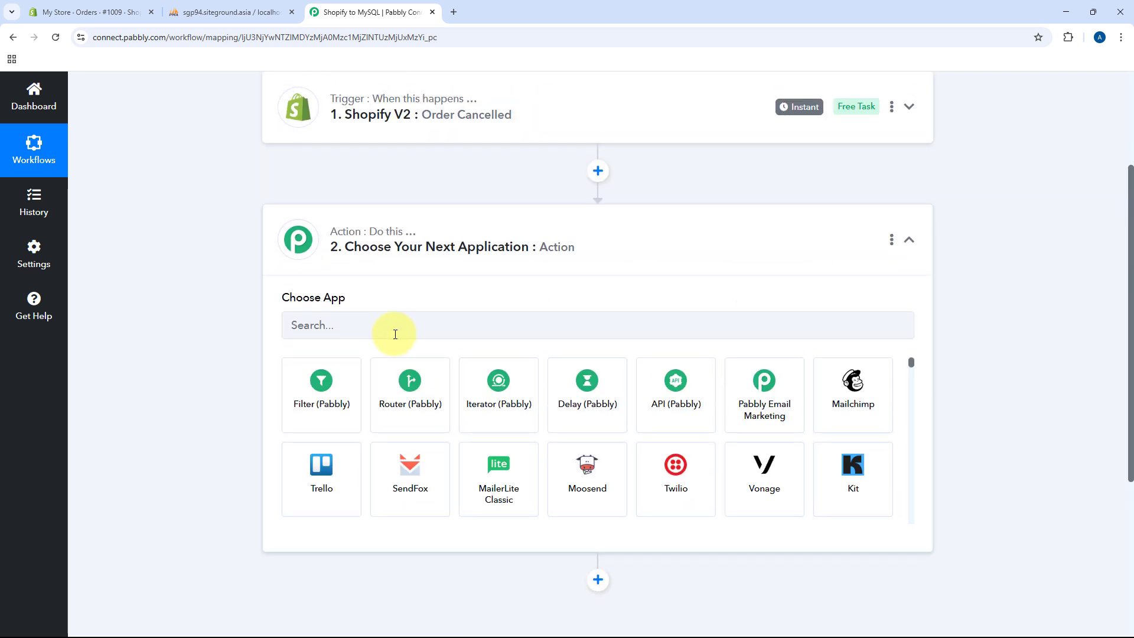
click(395, 334)
text(MySQL)
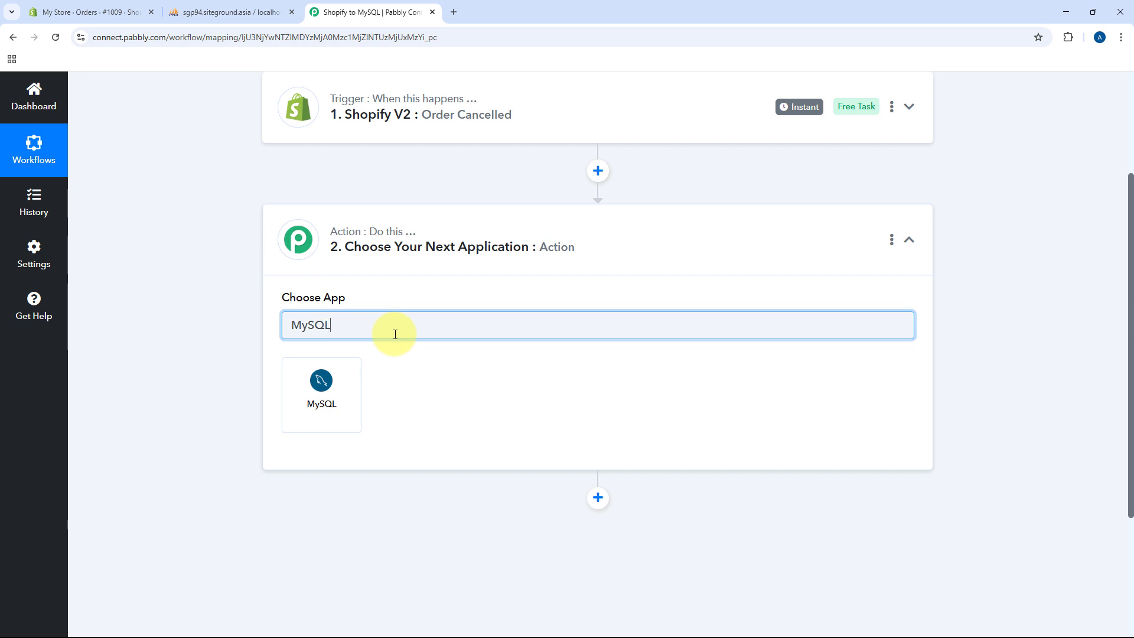
click(347, 411)
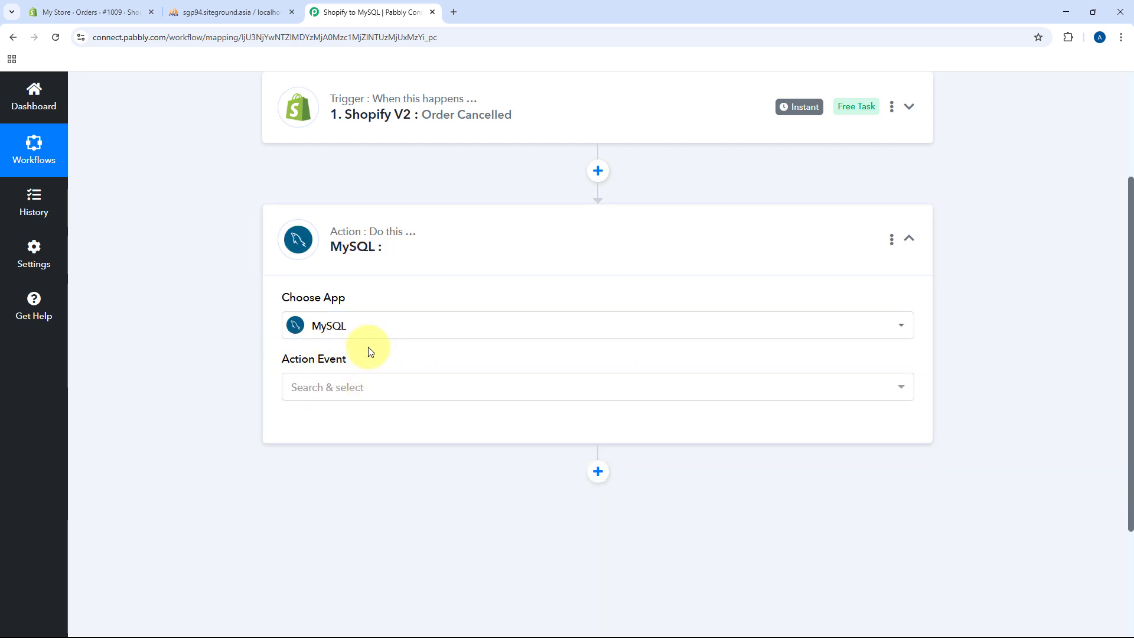
click(392, 387)
scroll(254, 396, down, 3)
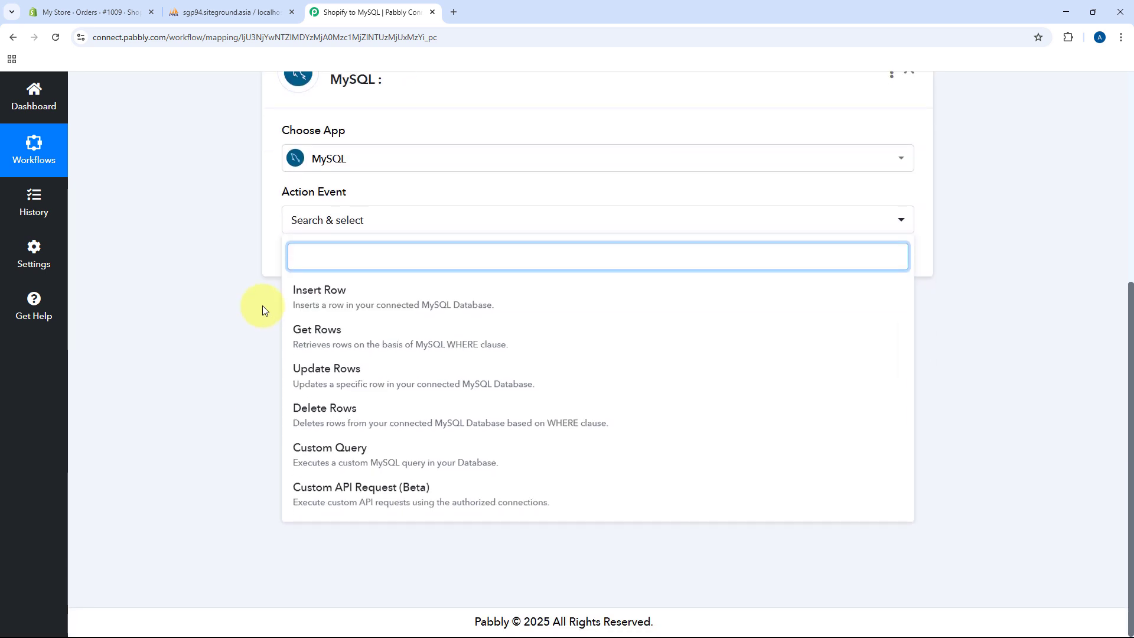
click(371, 296)
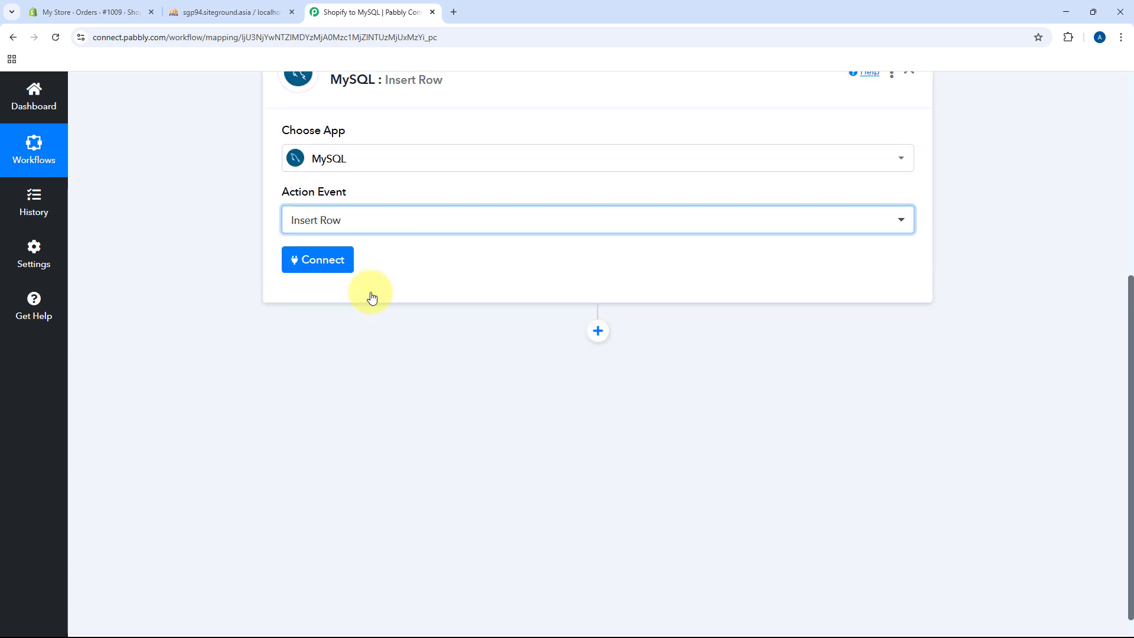
Add a new MySQL connection named MySQL #4, fill in the database username, password, host, database and port, and save it
click(328, 330)
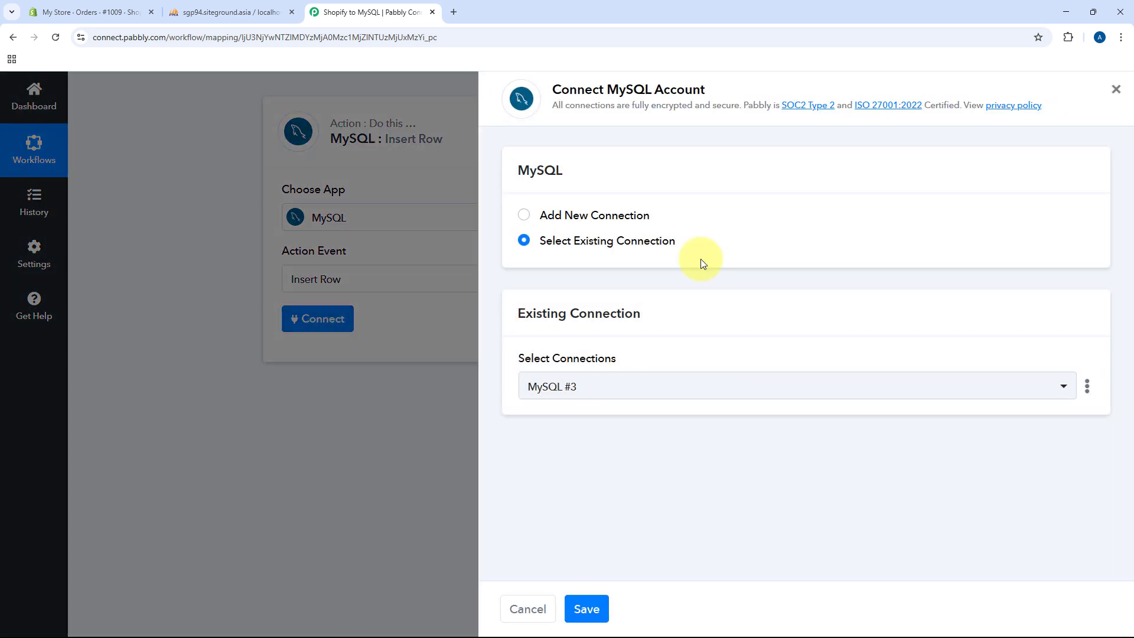
click(544, 216)
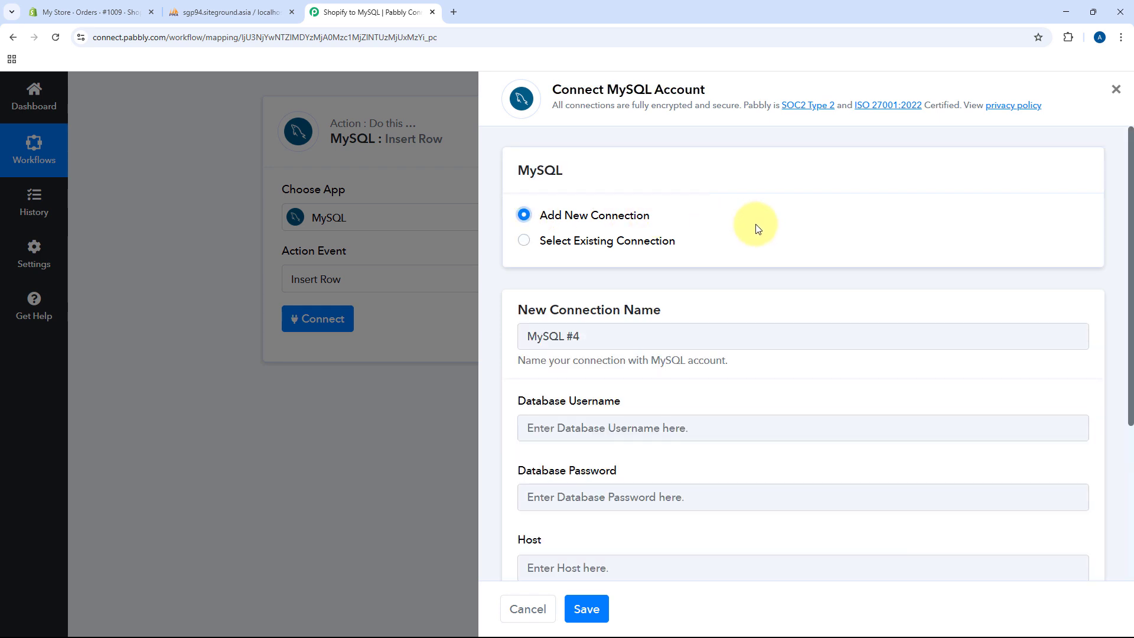
scroll(758, 229, down, 3)
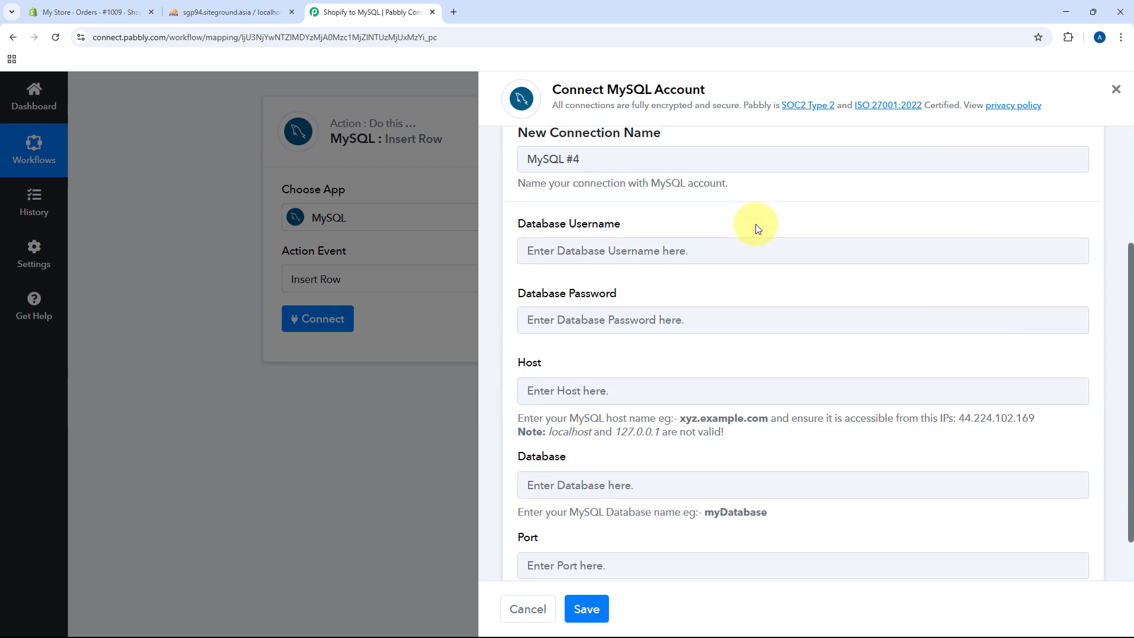
scroll(757, 229, down, 1)
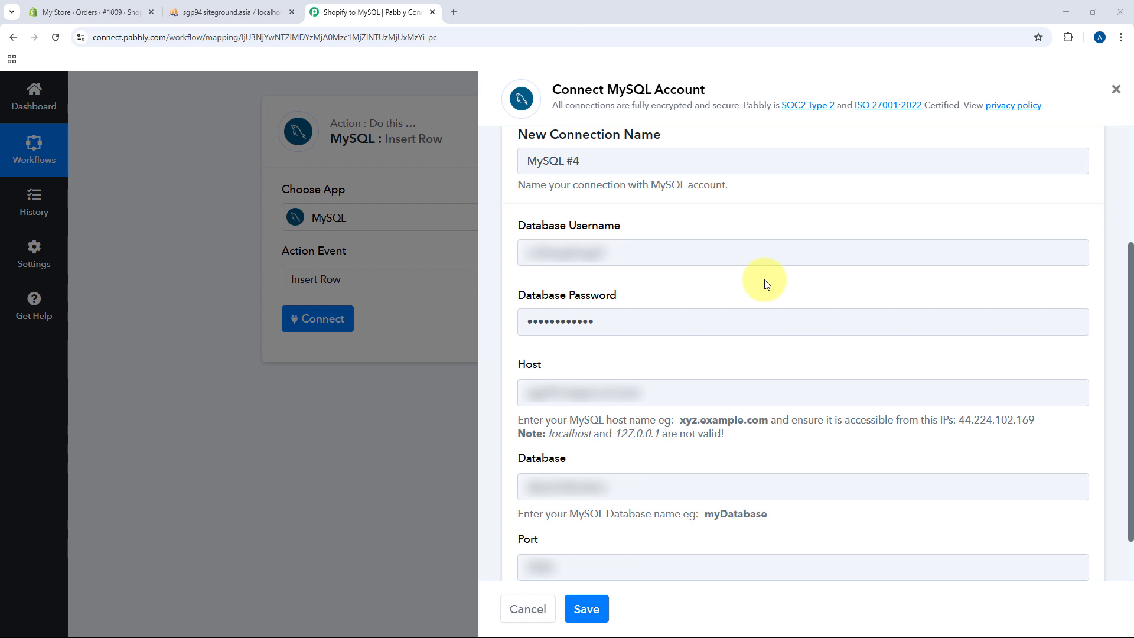
scroll(762, 284, down, 1)
click(590, 608)
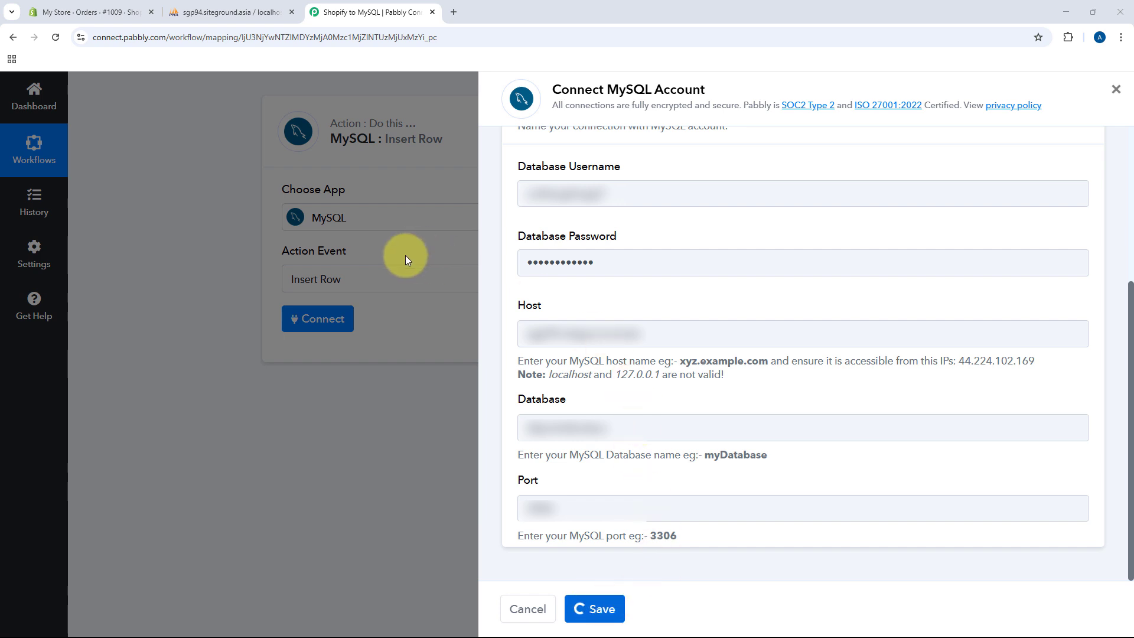
Select the shopify_cancelled_order table for the row insertion and review its column fields
scroll(600, 180, down, 1)
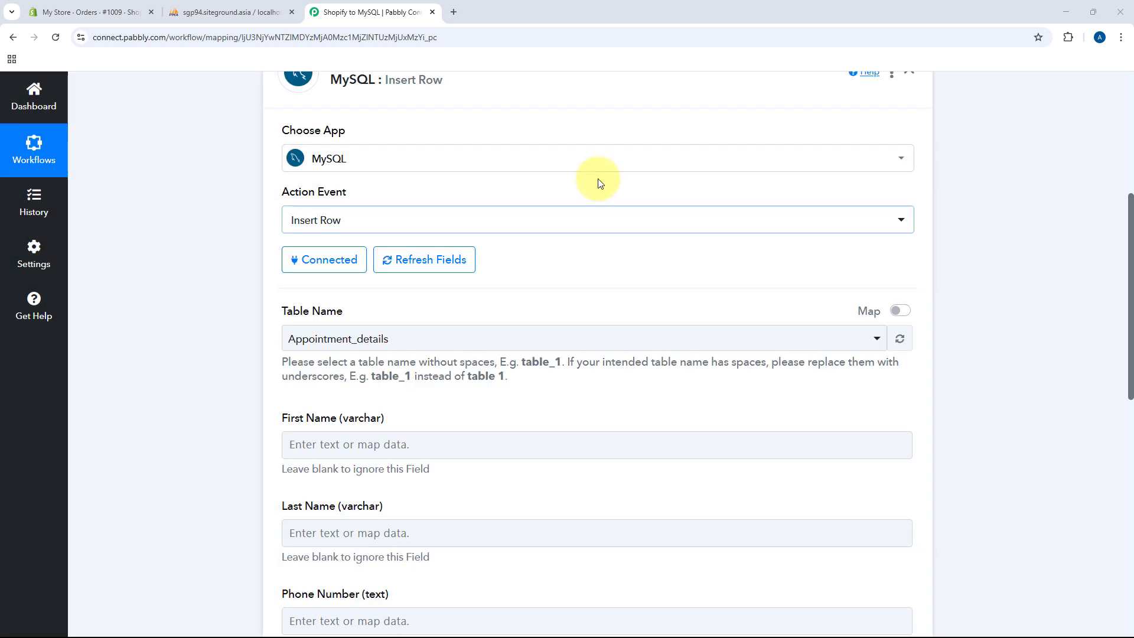
scroll(197, 246, down, 2)
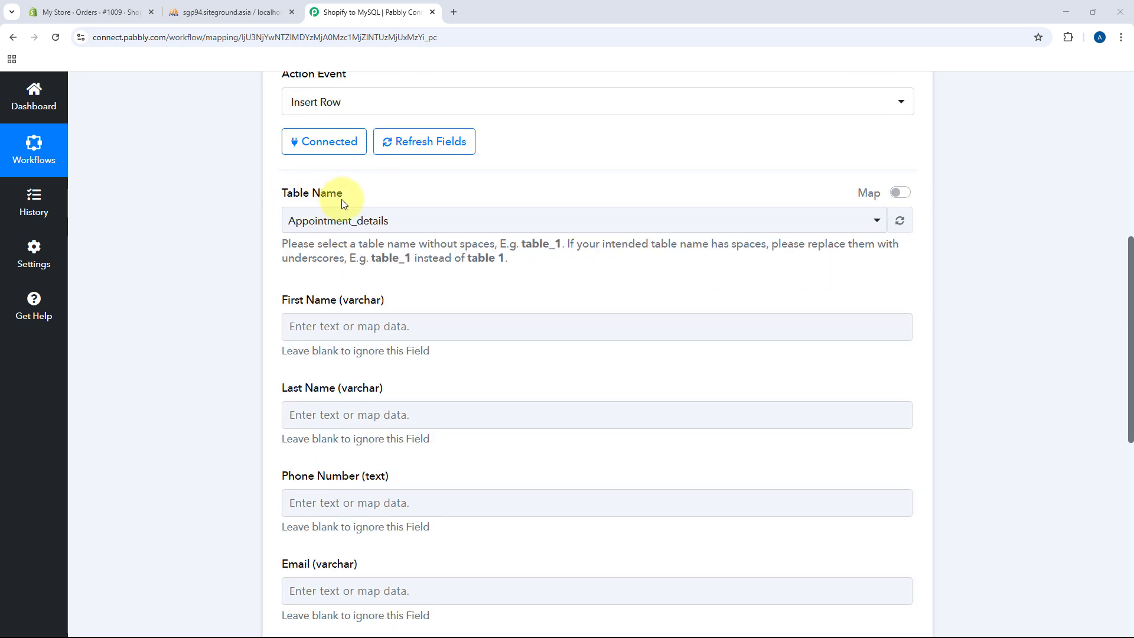
click(495, 222)
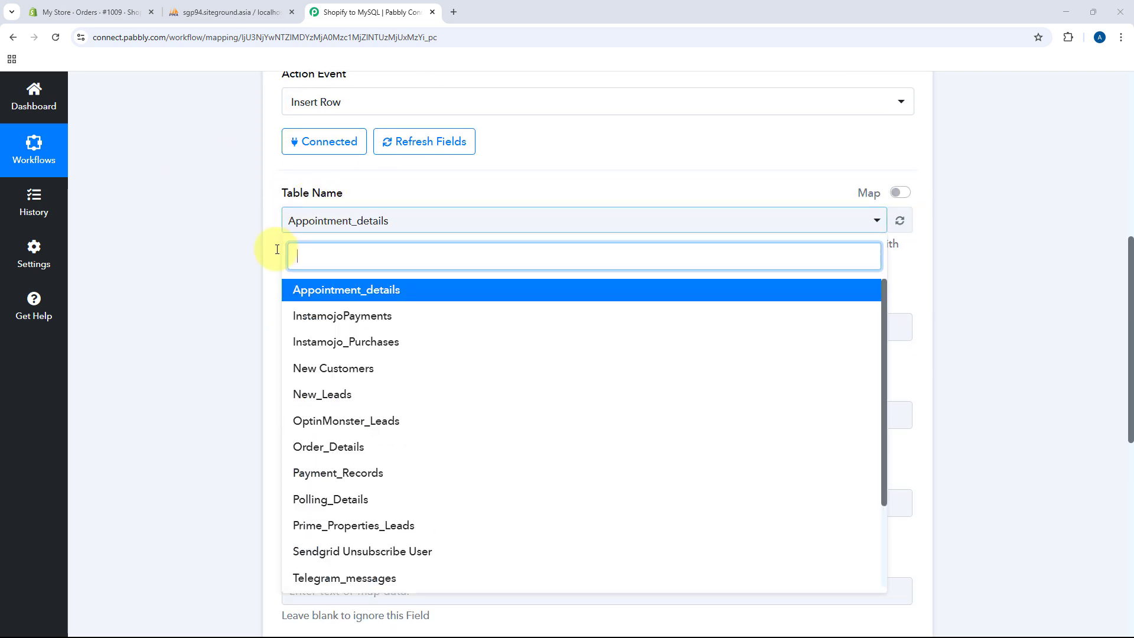
scroll(239, 254, down, 1)
scroll(373, 263, down, 1)
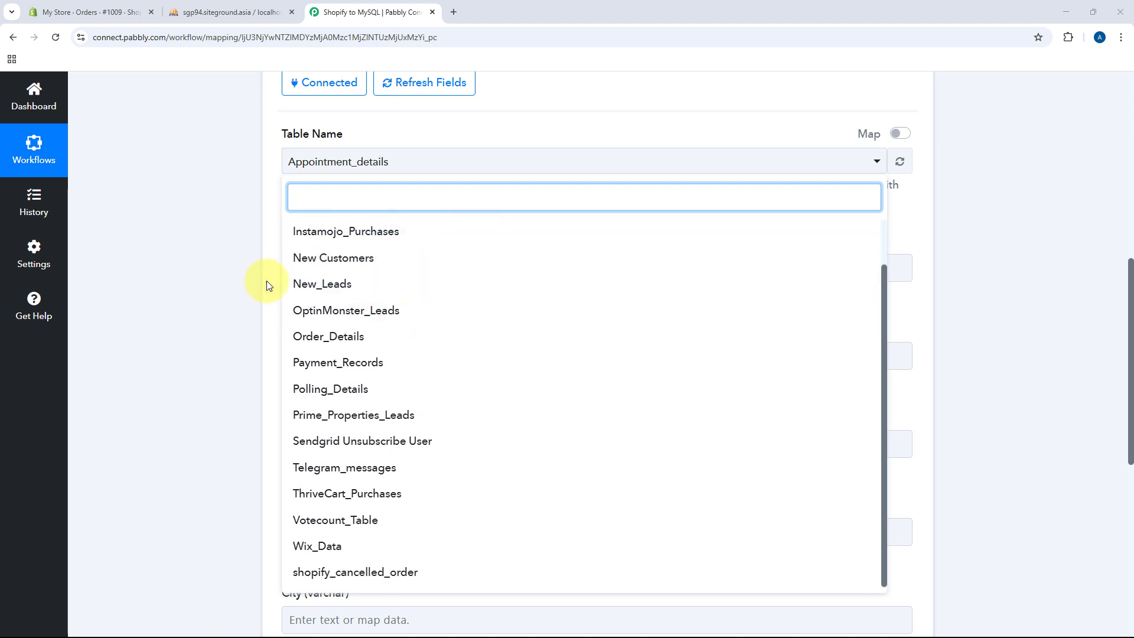
click(364, 572)
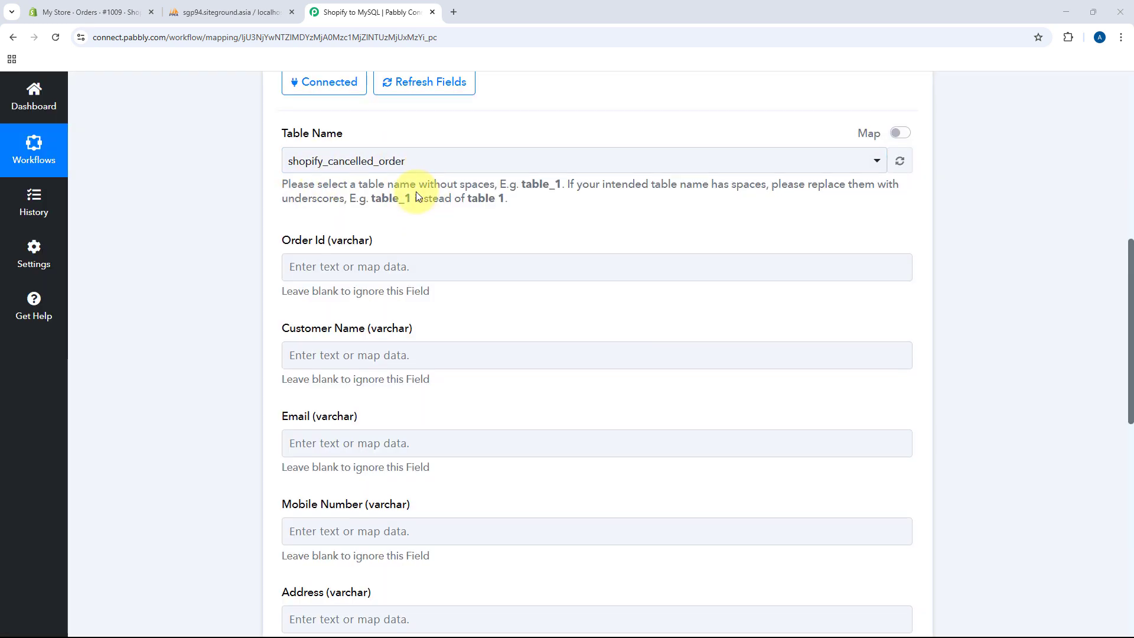
scroll(354, 190, down, 1)
scroll(258, 201, down, 3)
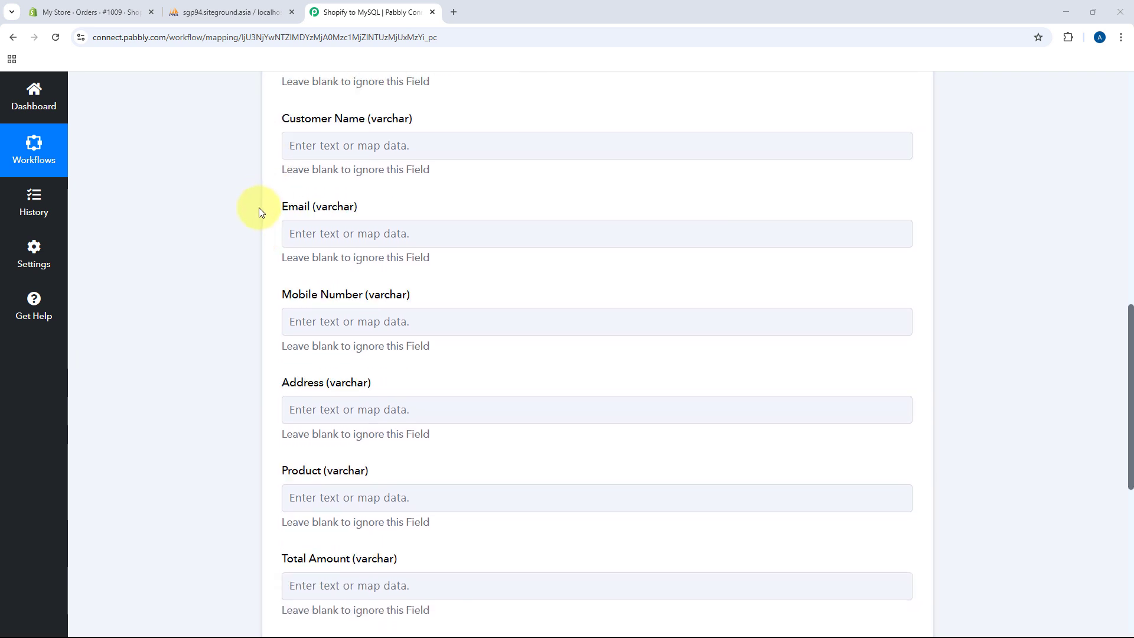
Compare the MySQL step's column fields with the shopify_cancelled_order table structure in phpMyAdmin
scroll(260, 212, down, 1)
scroll(266, 248, up, 3)
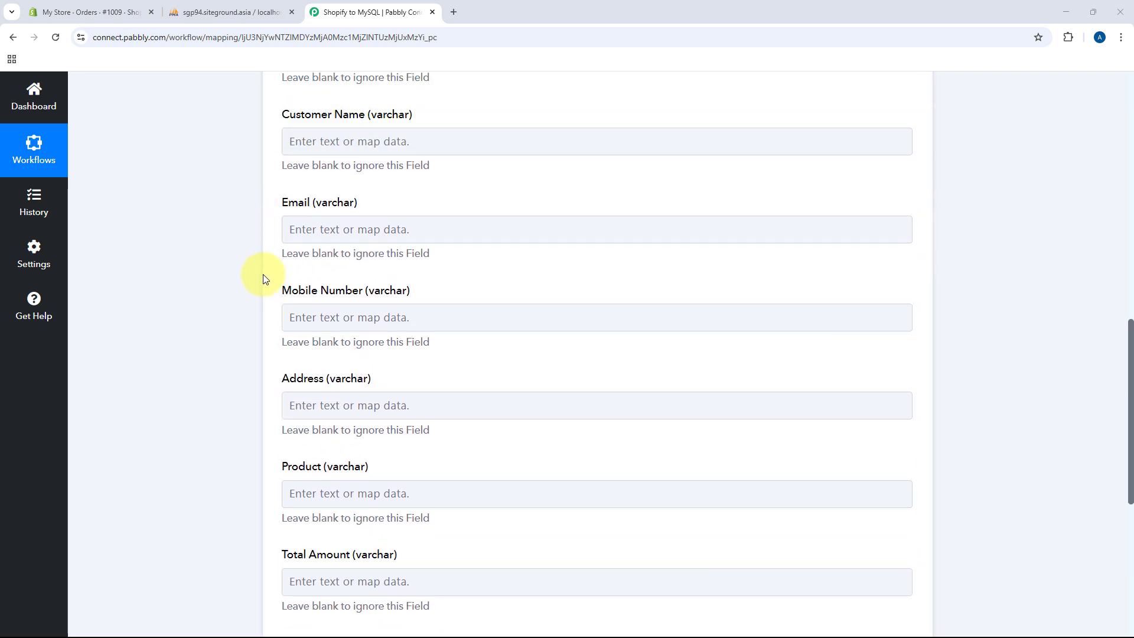
click(254, 8)
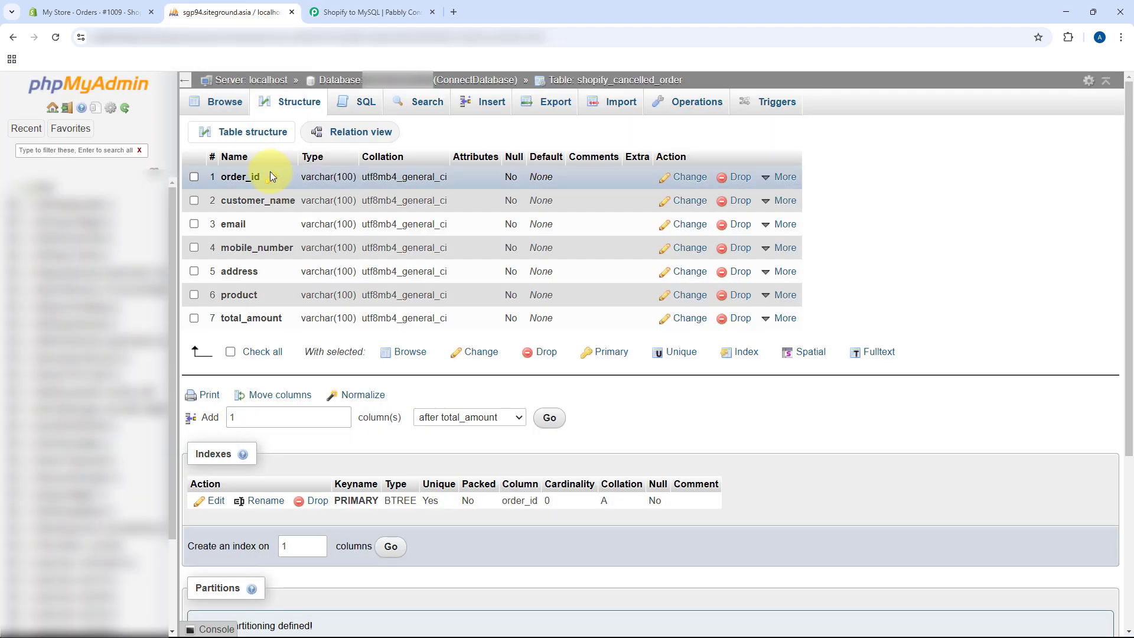
click(366, 12)
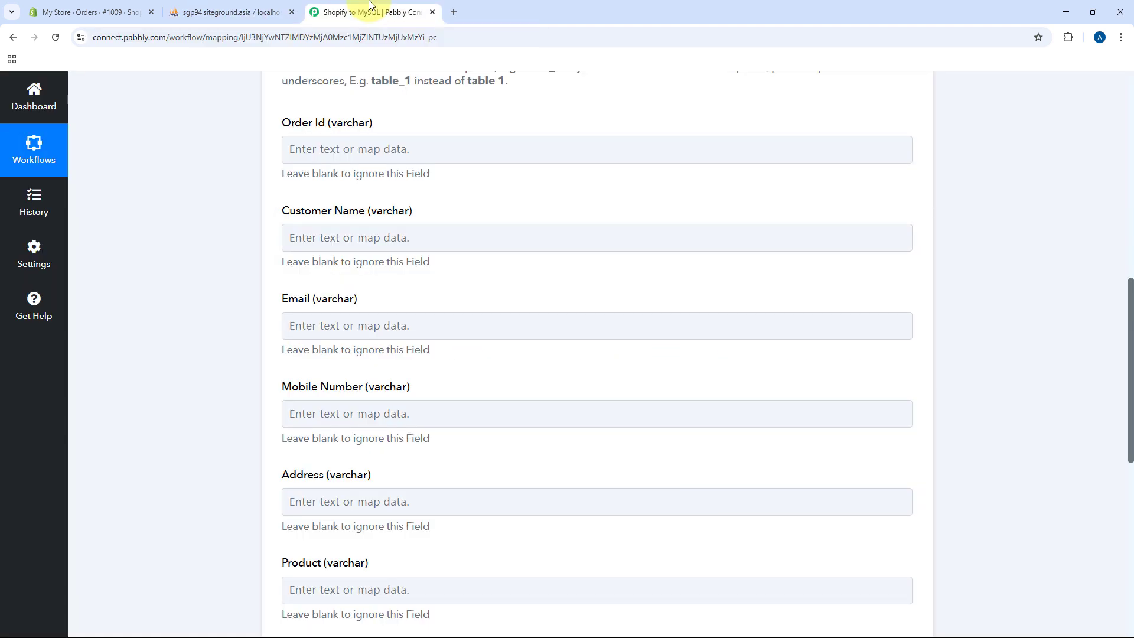
scroll(269, 224, down, 3)
scroll(271, 234, up, 3)
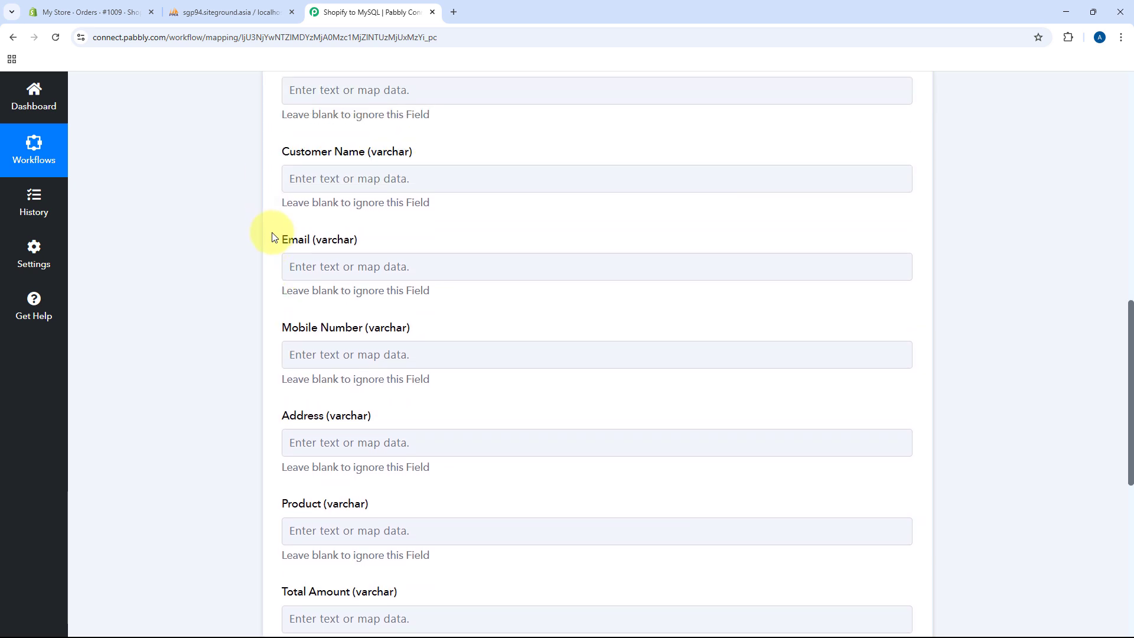
scroll(474, 222, up, 8)
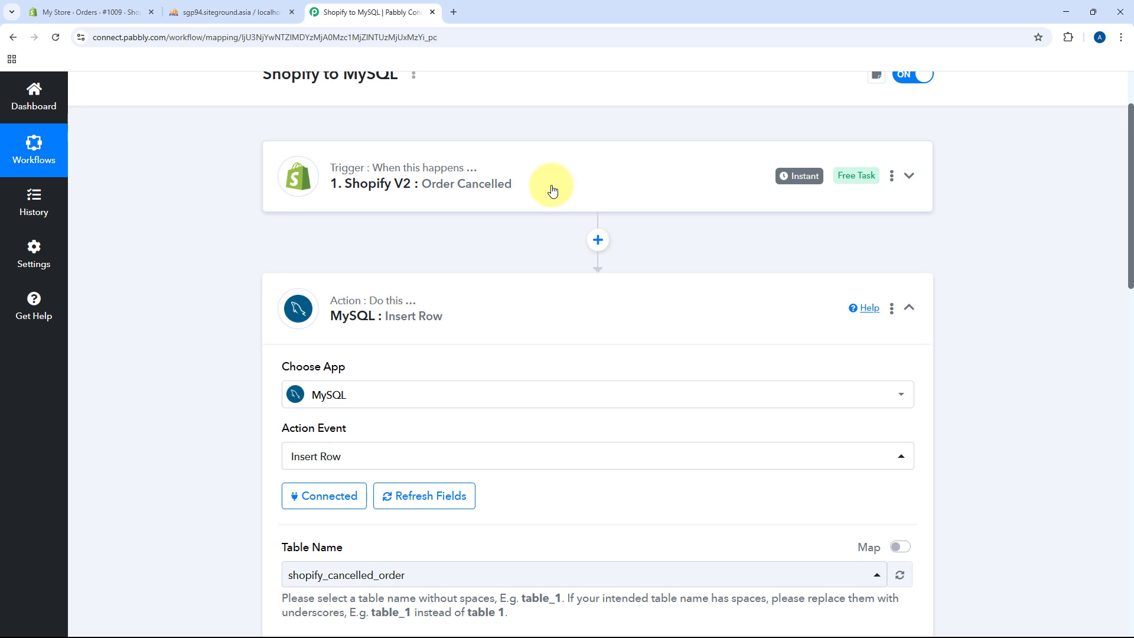
scroll(516, 161, down, 4)
scroll(517, 160, down, 5)
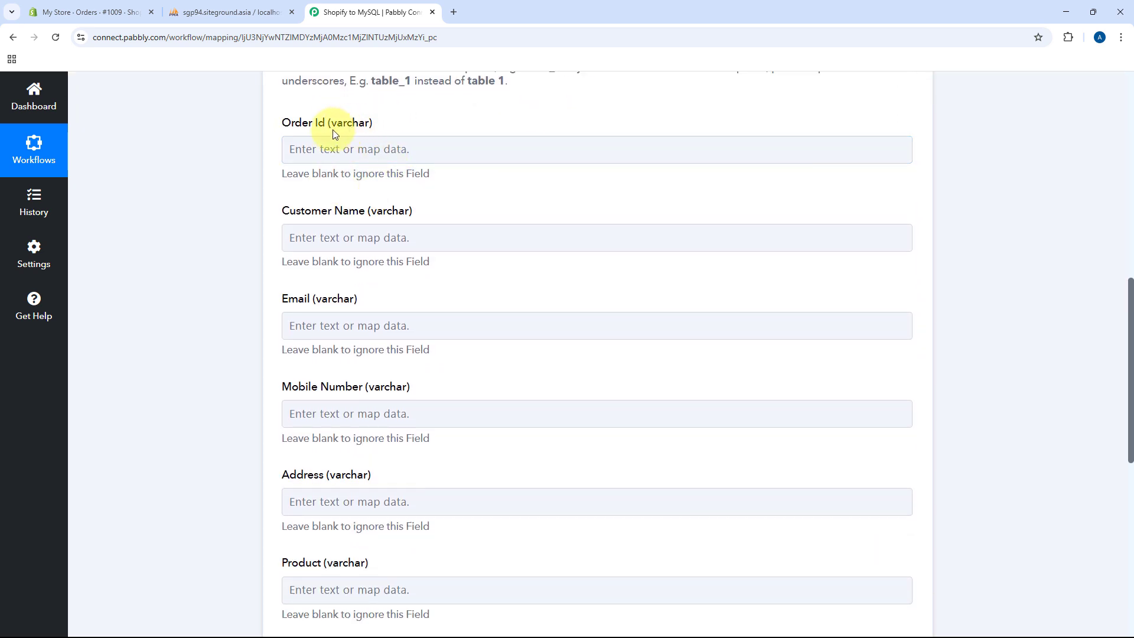
Map the Order Id field to the Order Number value from the Shopify Order Cancelled trigger, searching the data for "Orde"
click(321, 149)
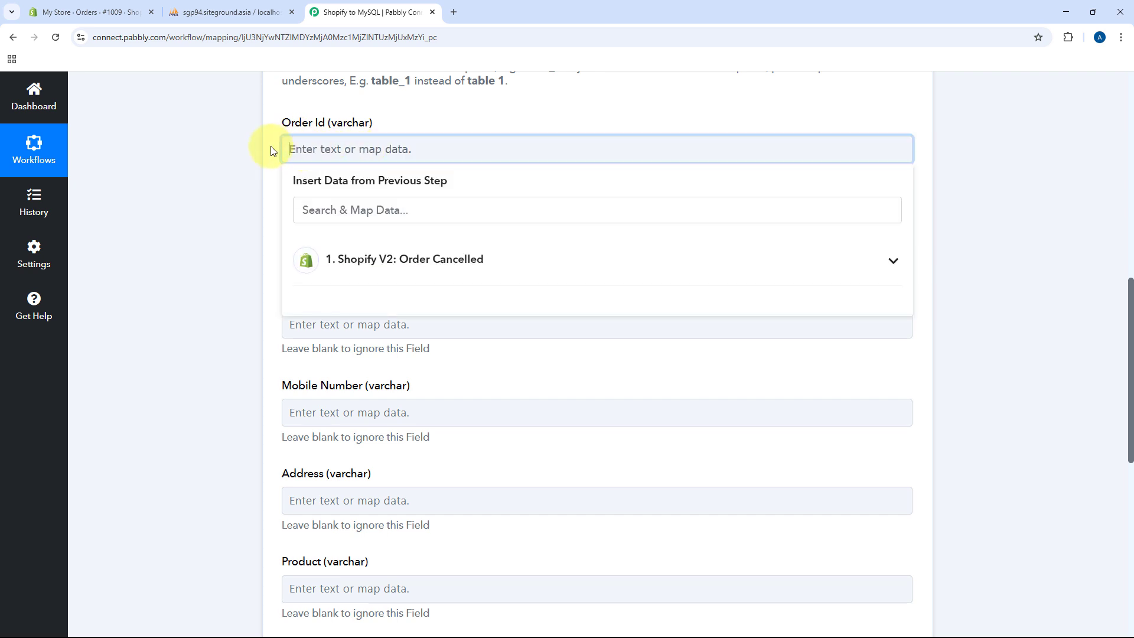
click(460, 259)
scroll(258, 254, down, 1)
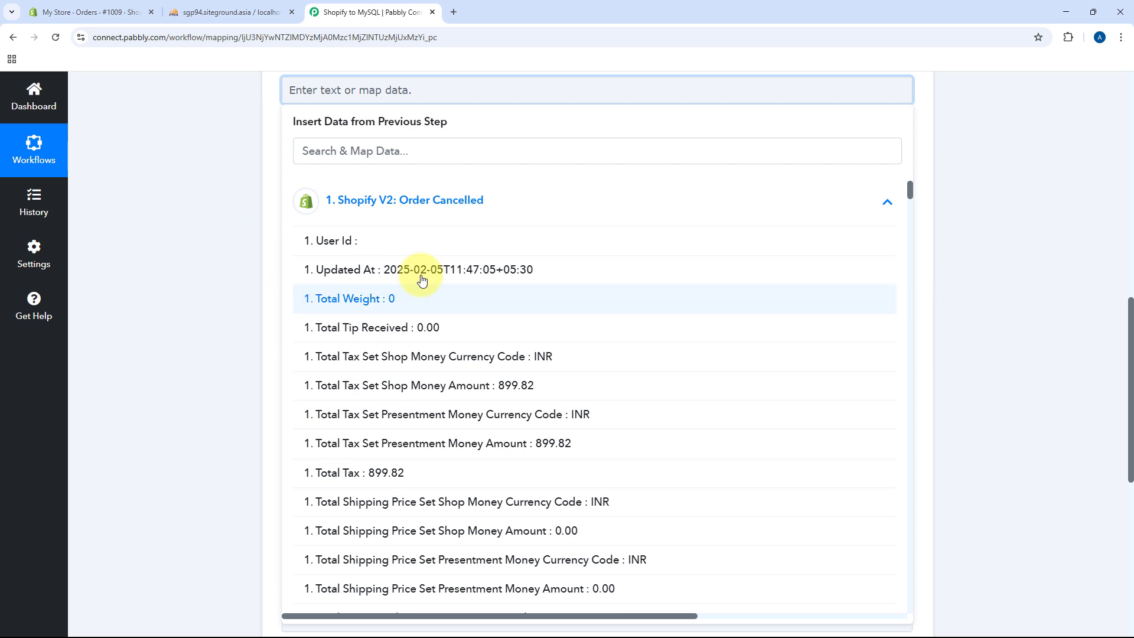
scroll(422, 280, down, 6)
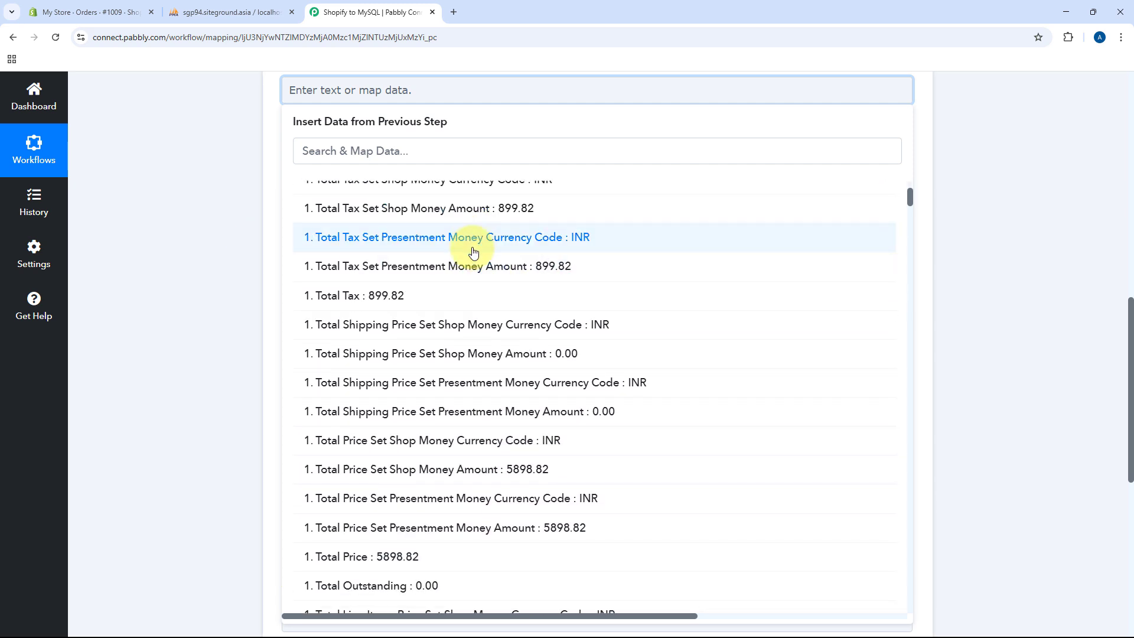
scroll(484, 278, down, 9)
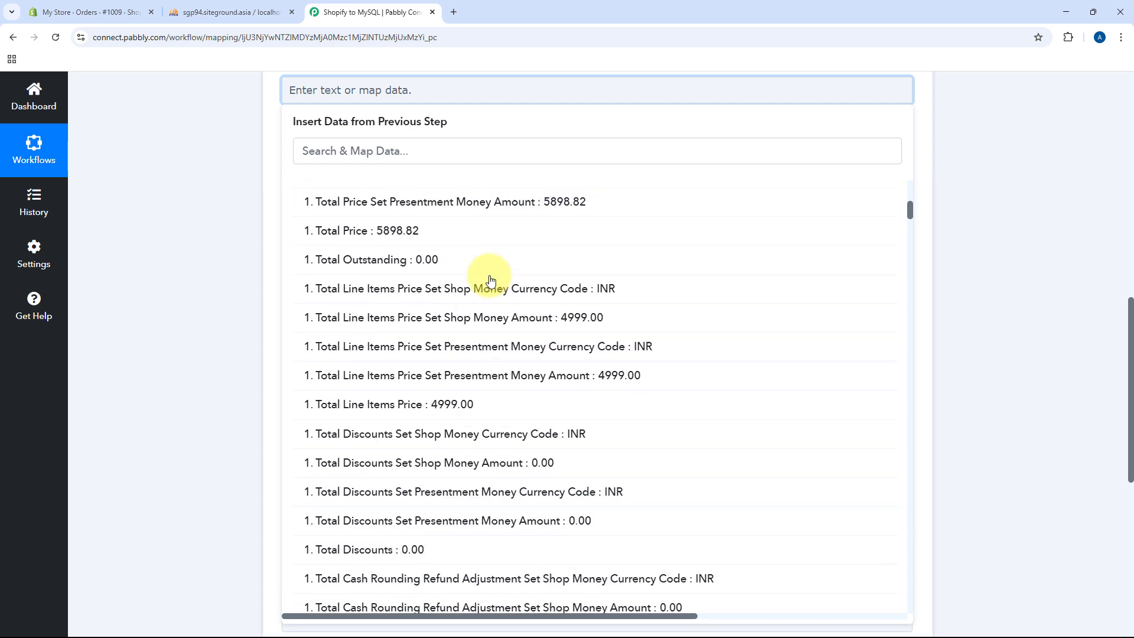
scroll(489, 270, down, 5)
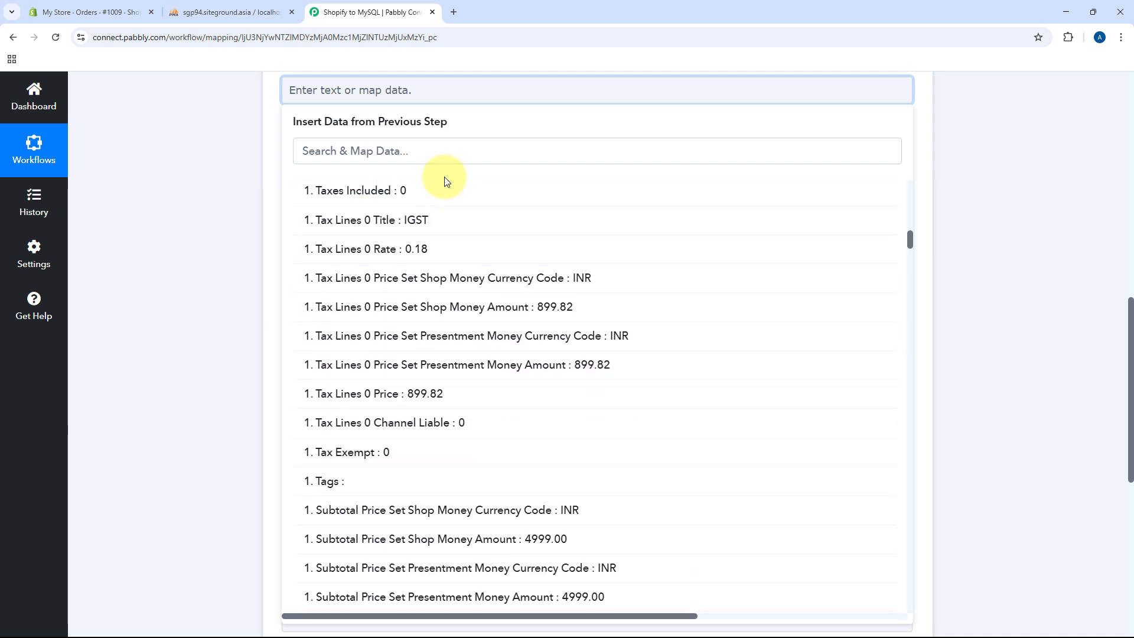
click(440, 152)
text(Orde)
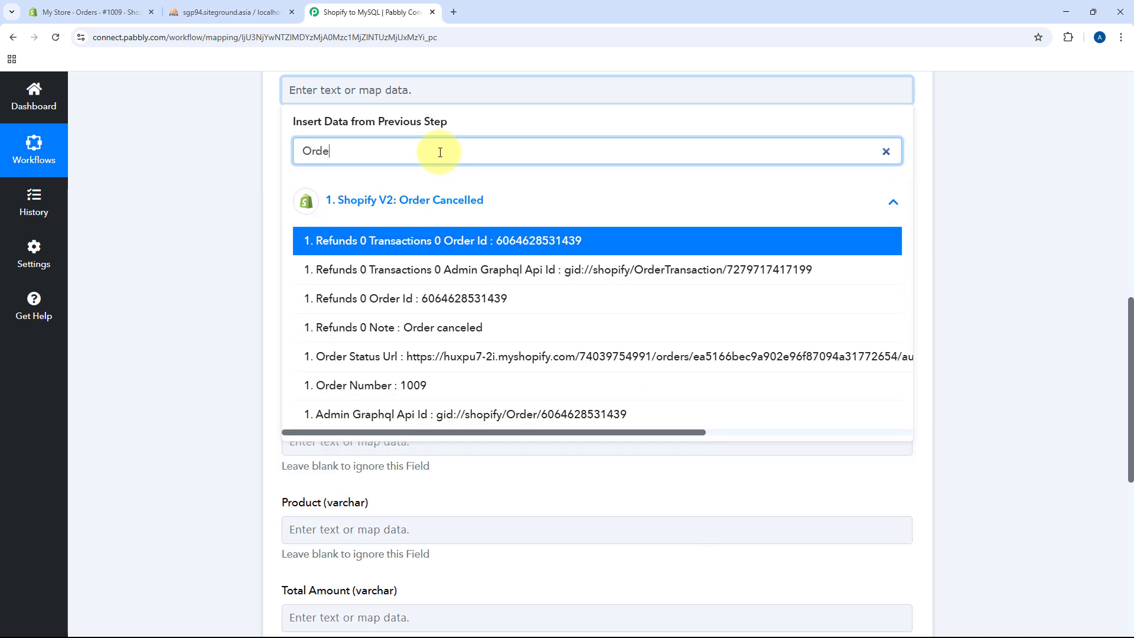
click(444, 385)
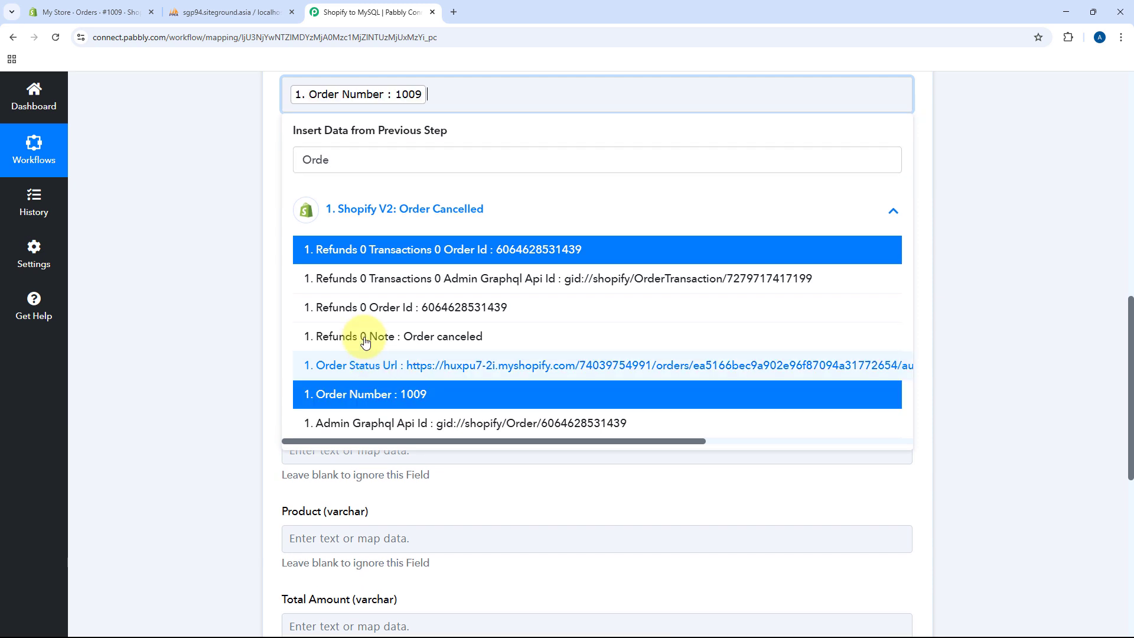
click(256, 127)
scroll(306, 133, up, 2)
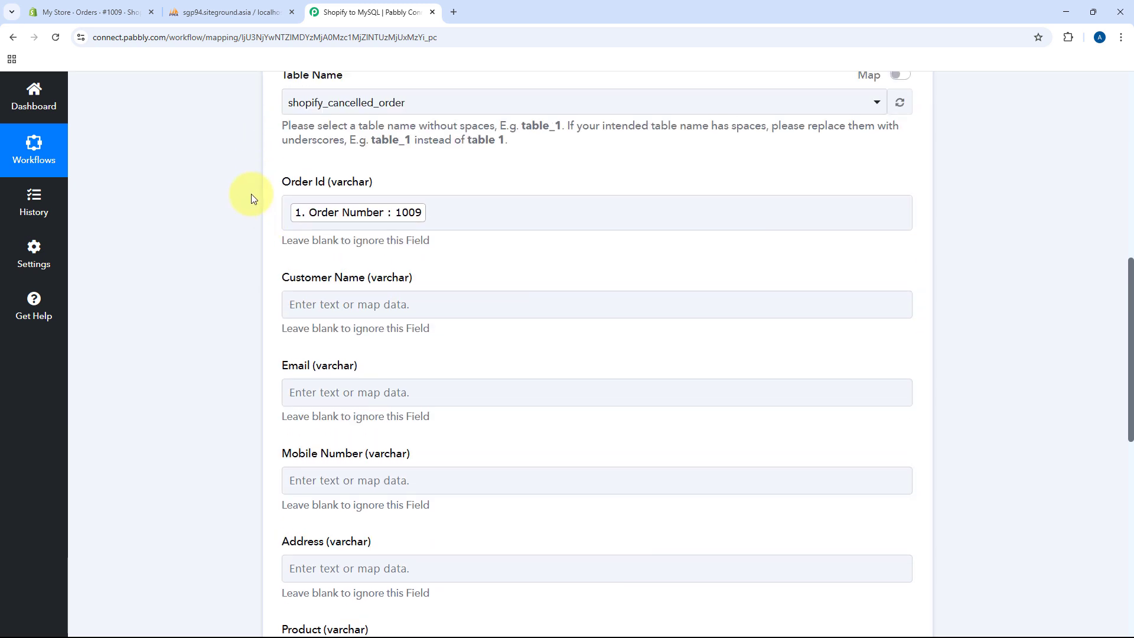
Map the Customer Name field to the trigger's Customer Default Address Name, searching the data for "Name"
scroll(405, 187, down, 2)
click(359, 185)
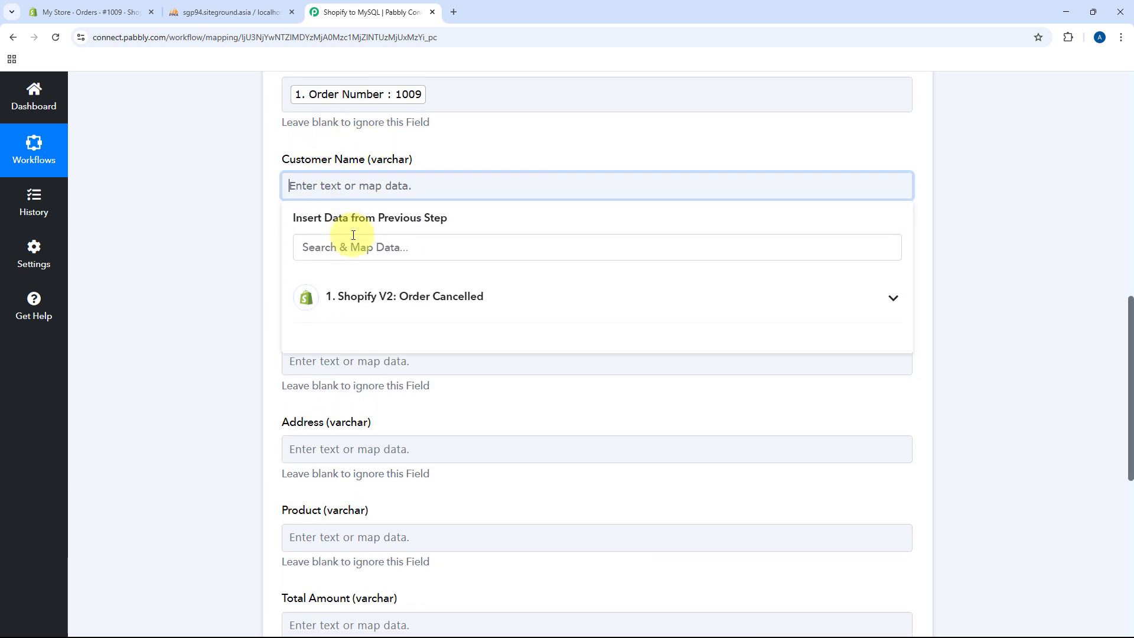
text(Name)
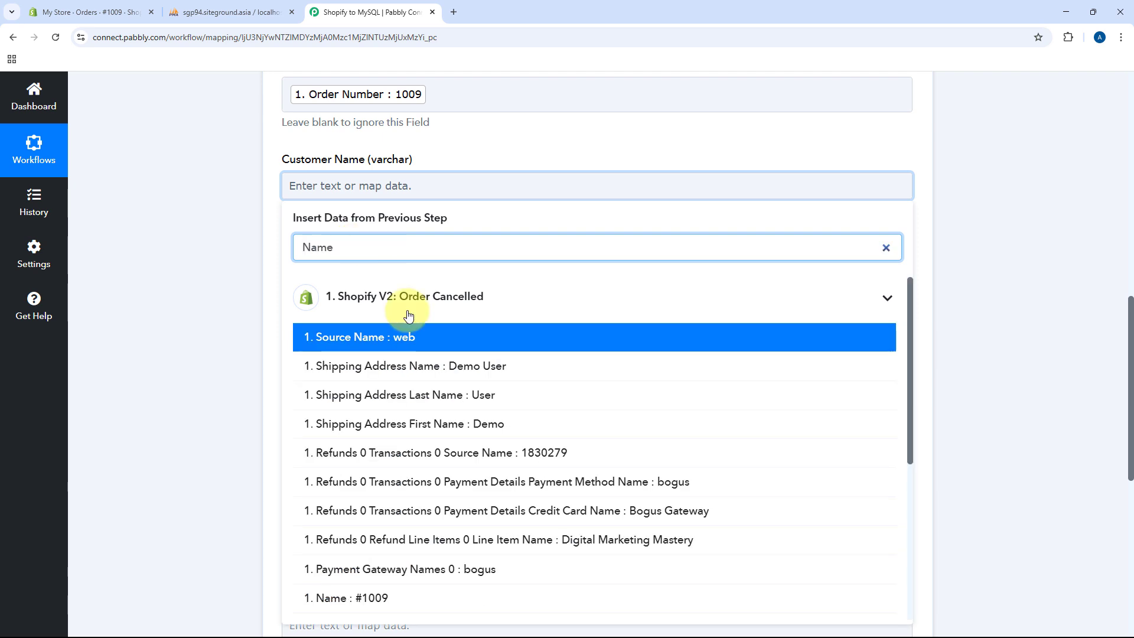
scroll(435, 370, down, 5)
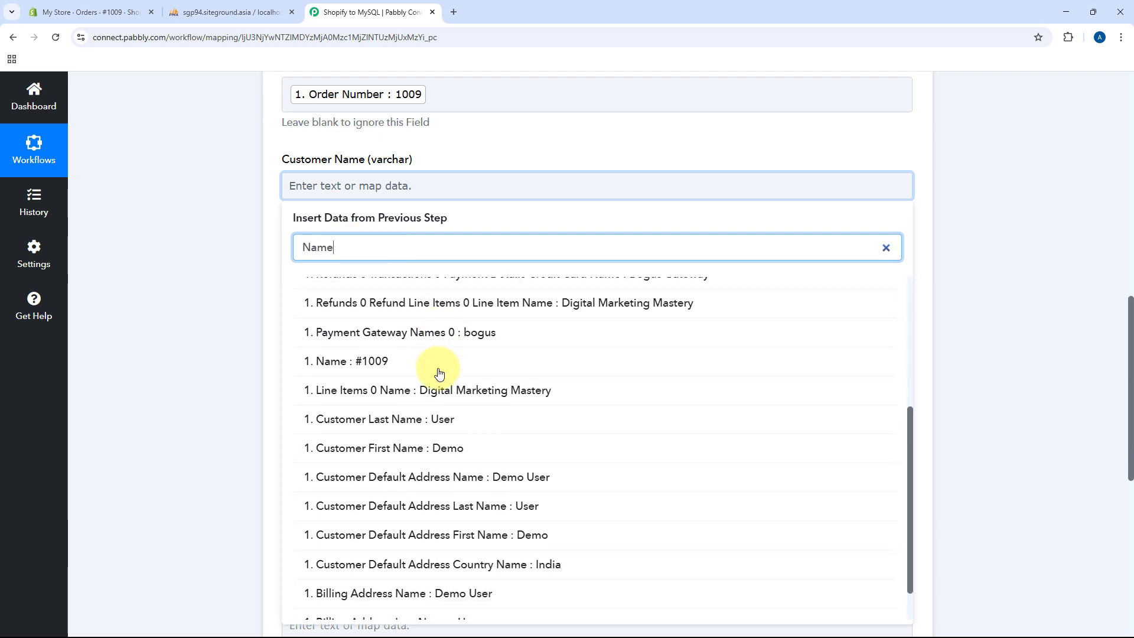
click(433, 429)
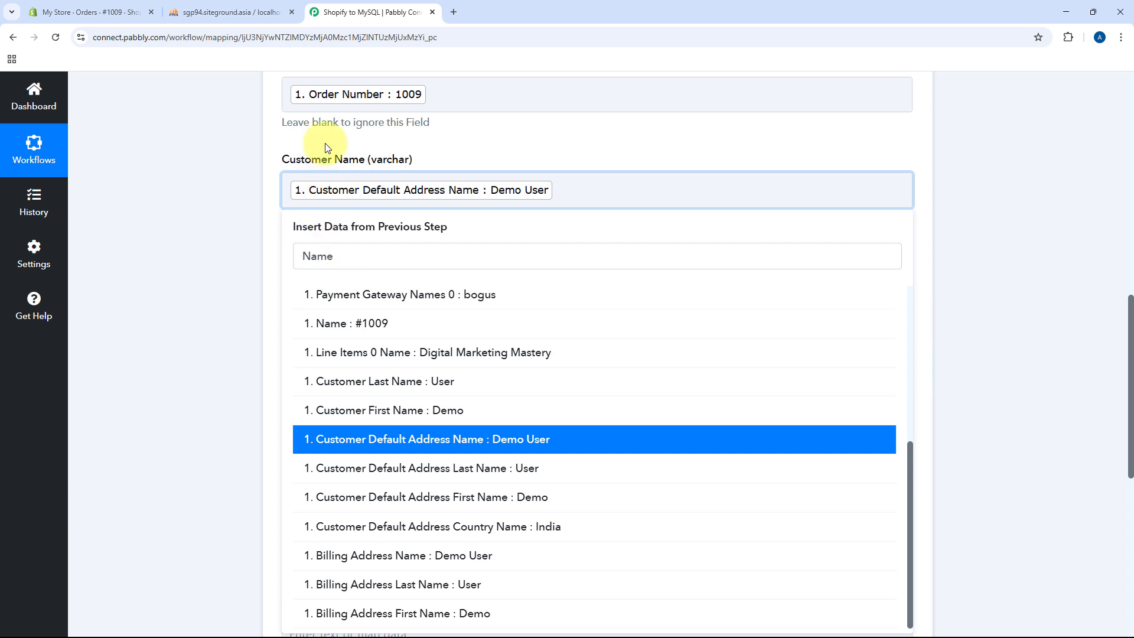
click(325, 145)
Map the Email field to the trigger's Customer Email value, searching the data for "Email"
scroll(324, 147, down, 1)
click(324, 223)
click(329, 285)
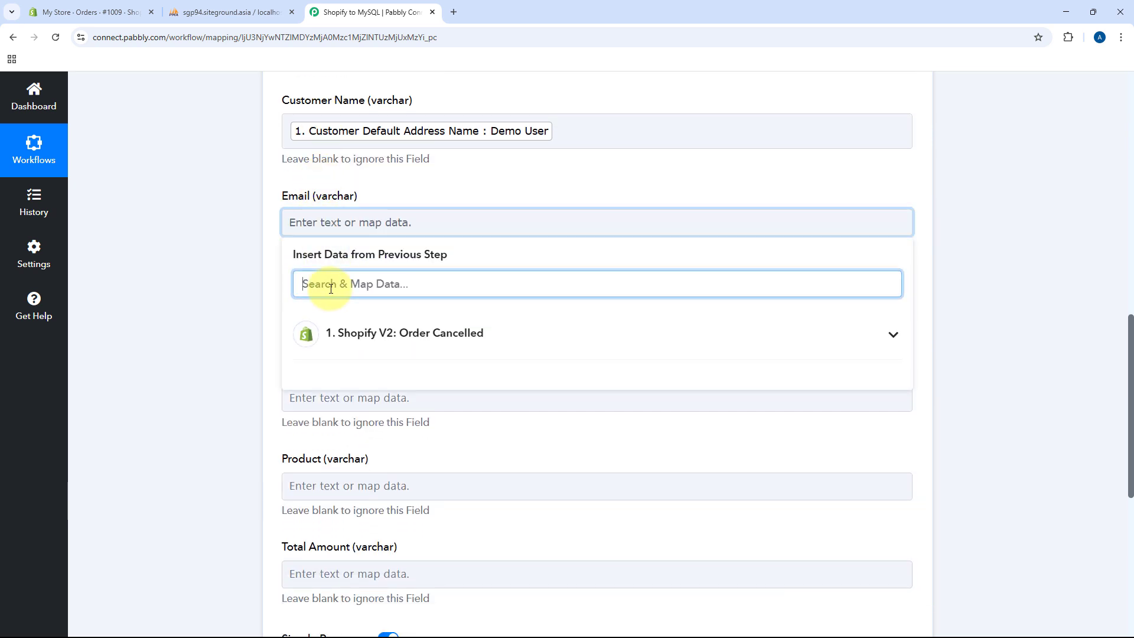
text(Email)
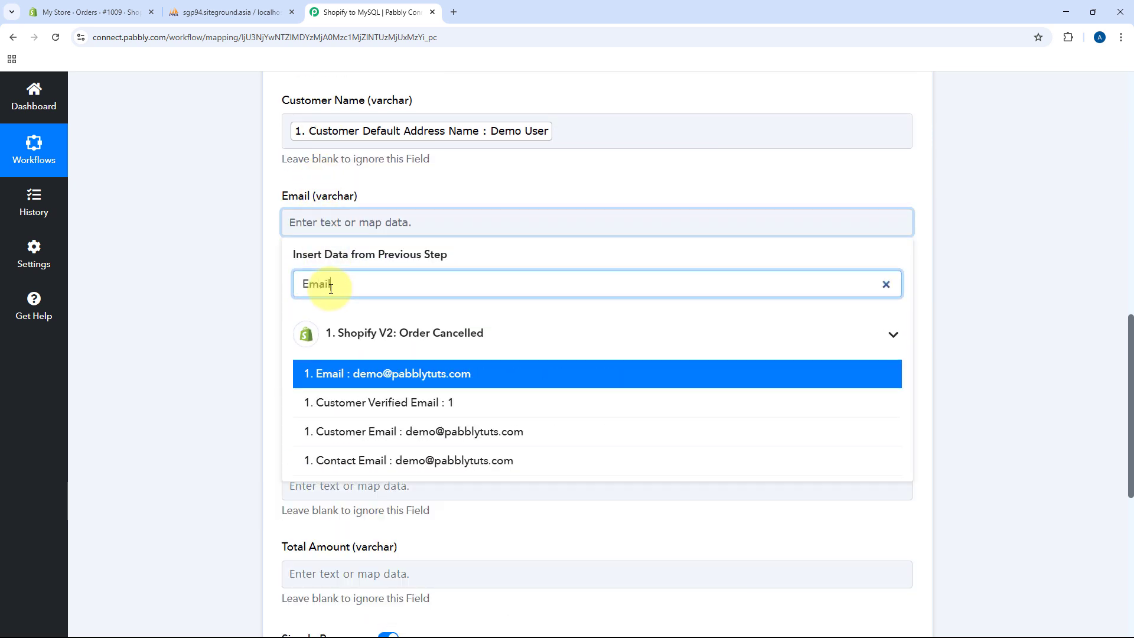
click(366, 430)
click(270, 251)
Map the Mobile Number field to the trigger's Customer Default Address Phone, searching the data for "Phone"
scroll(277, 253, down, 1)
click(287, 258)
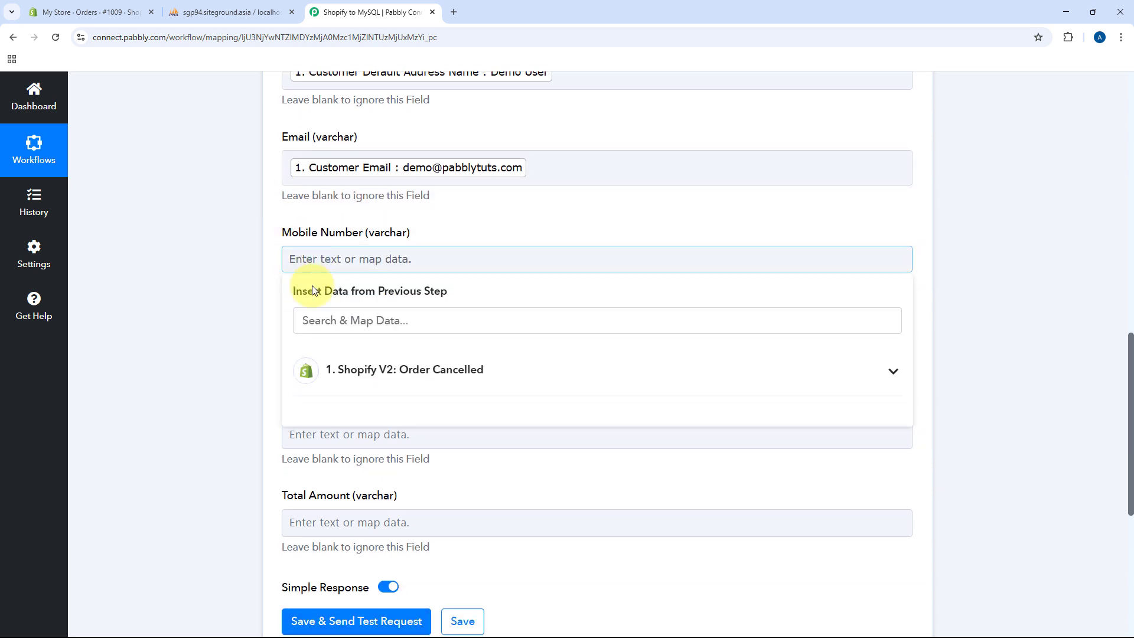
click(314, 318)
text(pho)
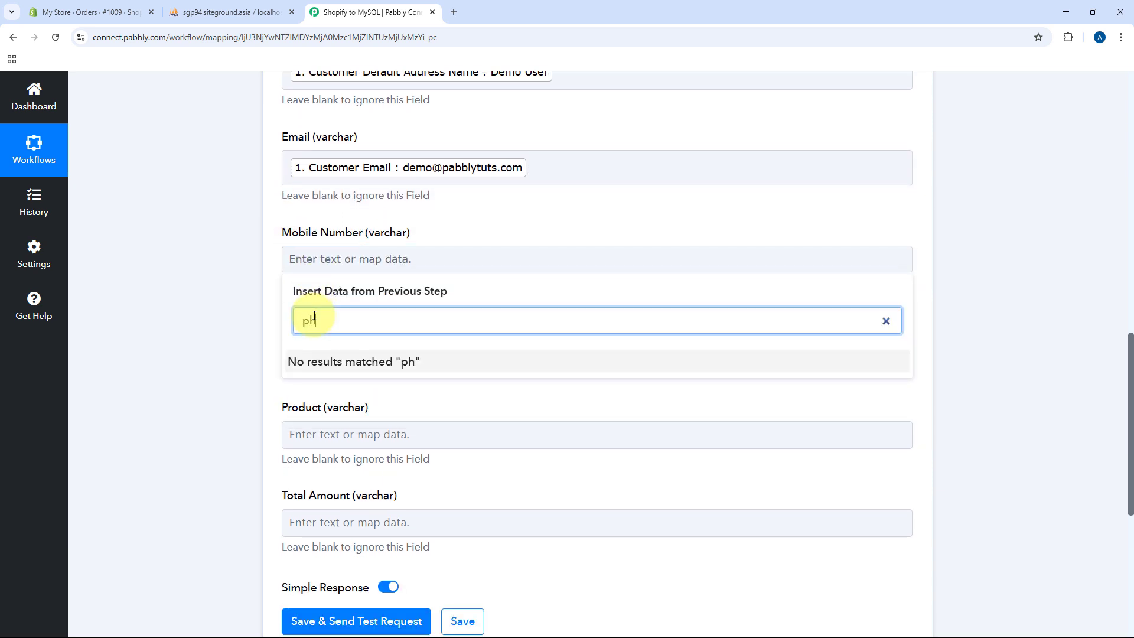
key(BackSpace)
key(BackSpace)
key(BackSpace)
text(Phone)
click(418, 537)
Map the Address field to the Billing Address Address1, Address2, City and Province, separated by commas, plus a hyphen and the Zip
scroll(418, 472, down, 2)
click(366, 236)
click(366, 299)
text(Addre)
scroll(424, 408, down, 15)
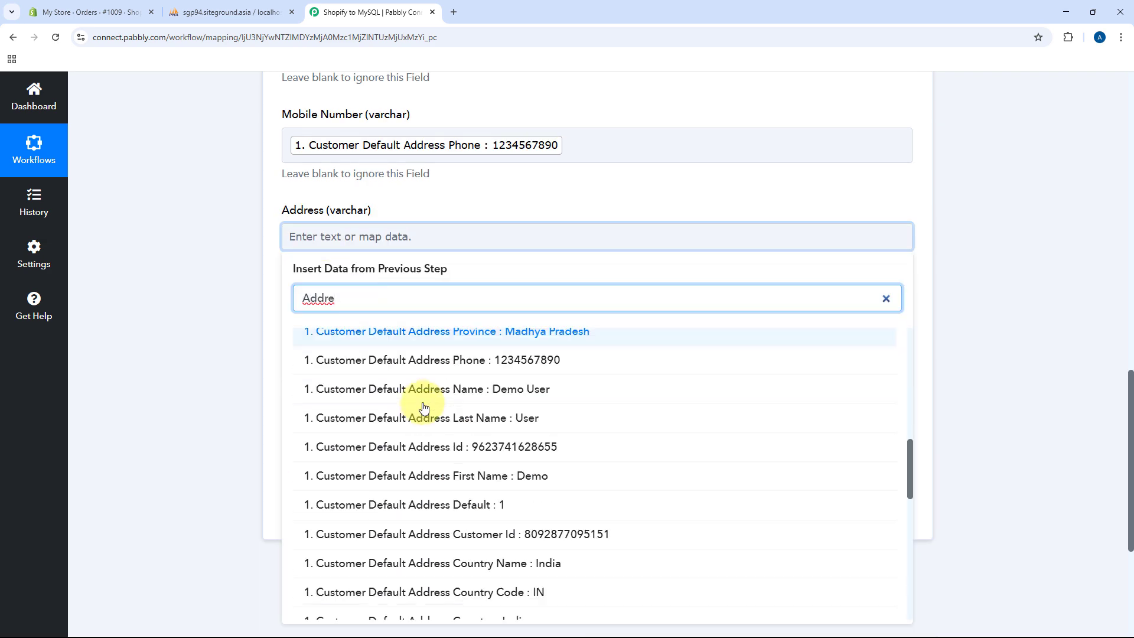
click(450, 332)
Map Product to Refunds 0 Refund Line Items 0 Line Item Title and Total Amount to the trigger's Total Price
click(354, 295)
click(352, 358)
text(Item)
click(366, 466)
click(361, 355)
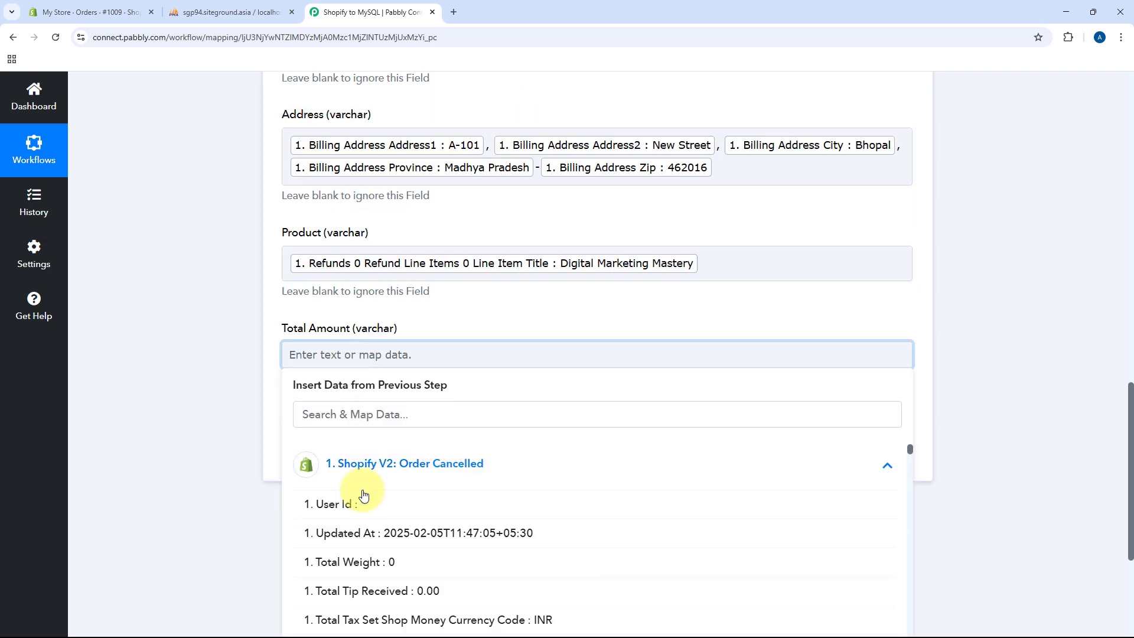
click(365, 493)
Review all mapped column fields of the Insert Row step against the Shopify trigger data
scroll(225, 313, up, 5)
scroll(223, 317, up, 5)
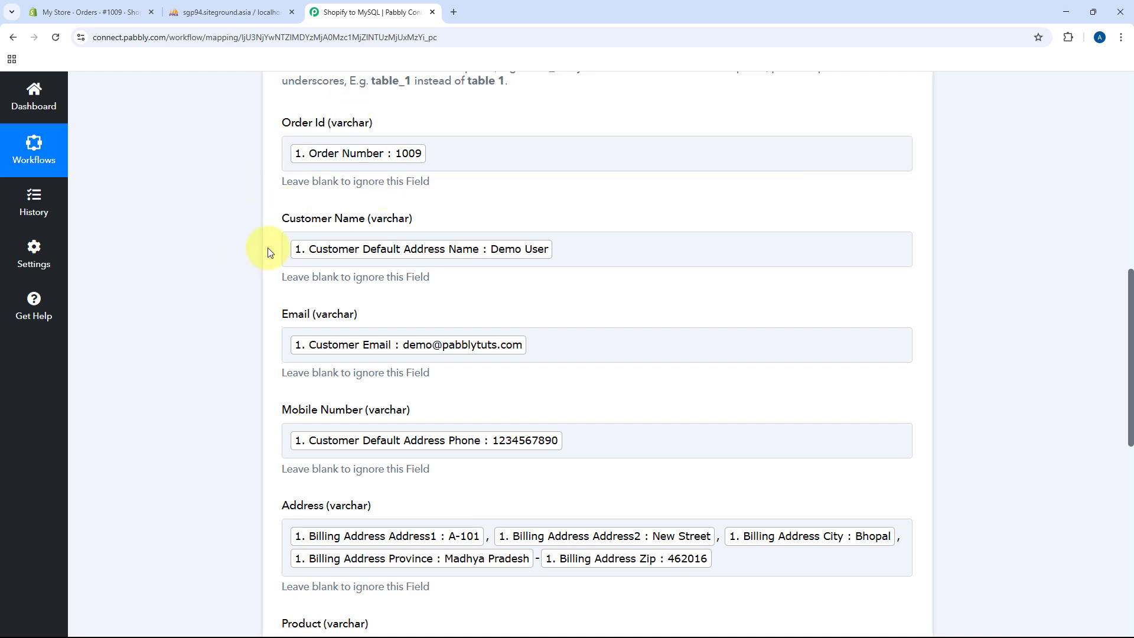
scroll(273, 221, up, 4)
scroll(254, 190, up, 4)
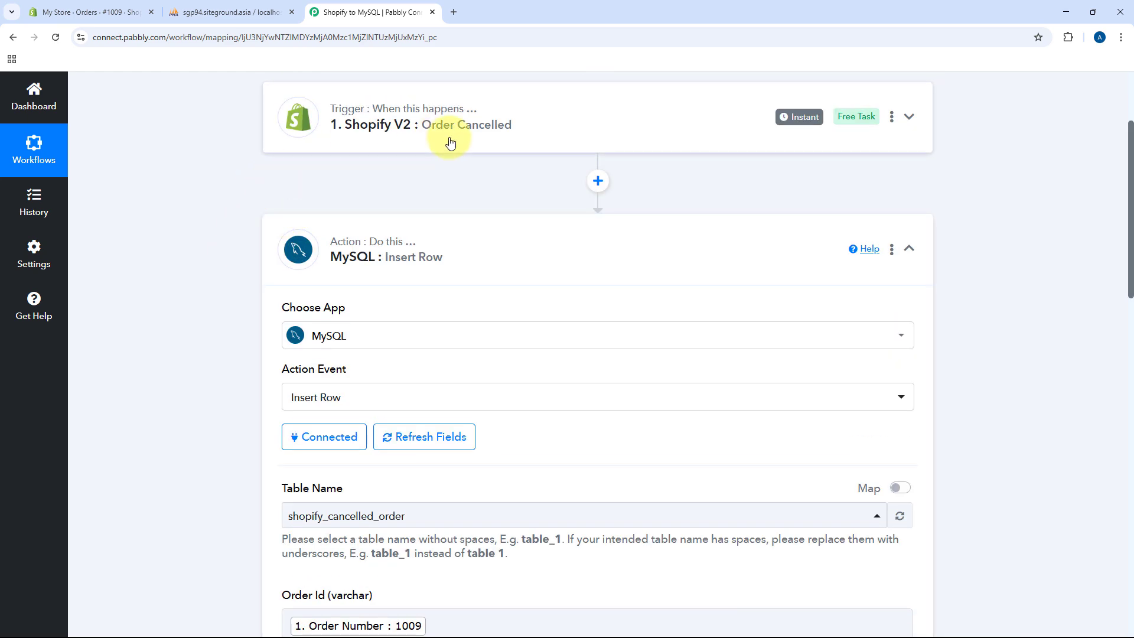
scroll(397, 147, down, 5)
scroll(333, 247, down, 8)
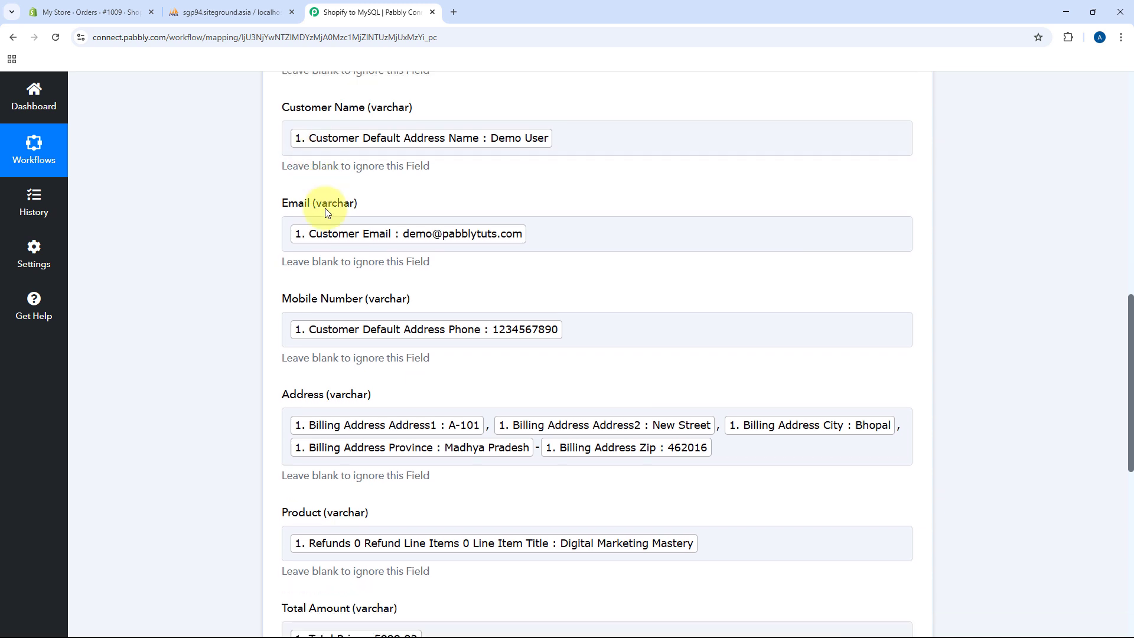
scroll(241, 289, down, 2)
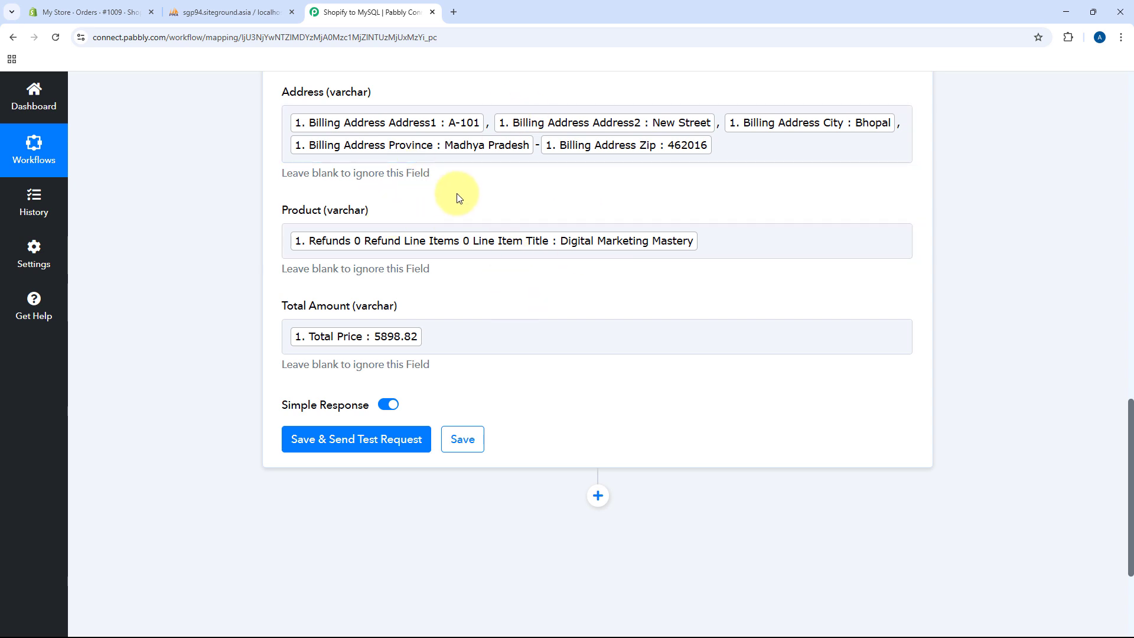
Save the MySQL Insert Row step with a test request and collapse the step
scroll(456, 191, down, 1)
click(345, 381)
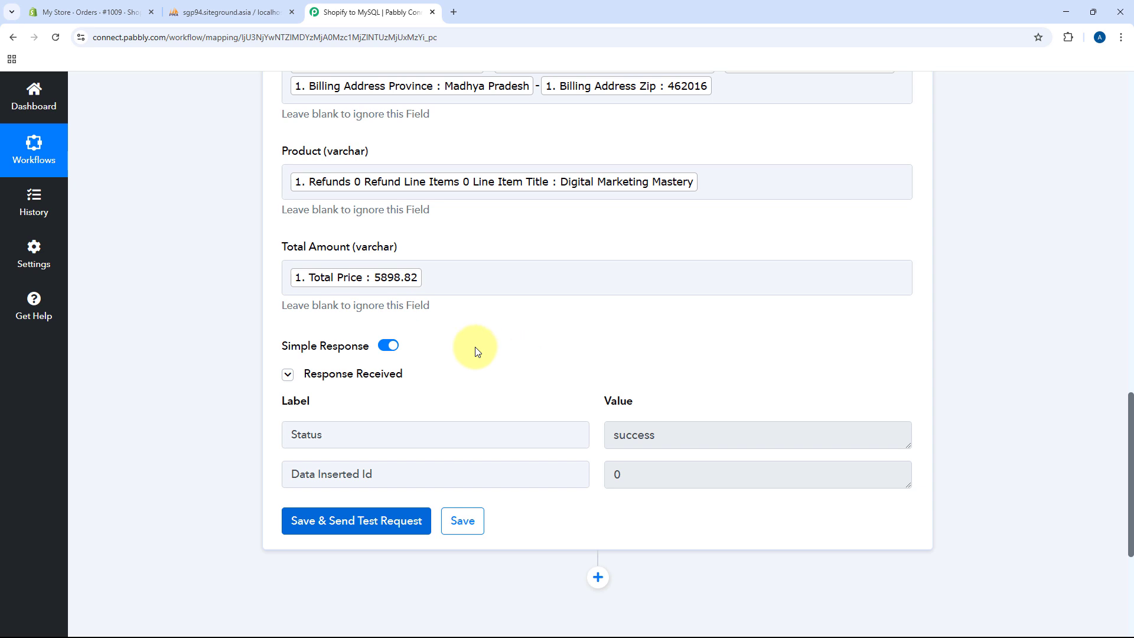
scroll(536, 361, up, 9)
scroll(536, 363, up, 8)
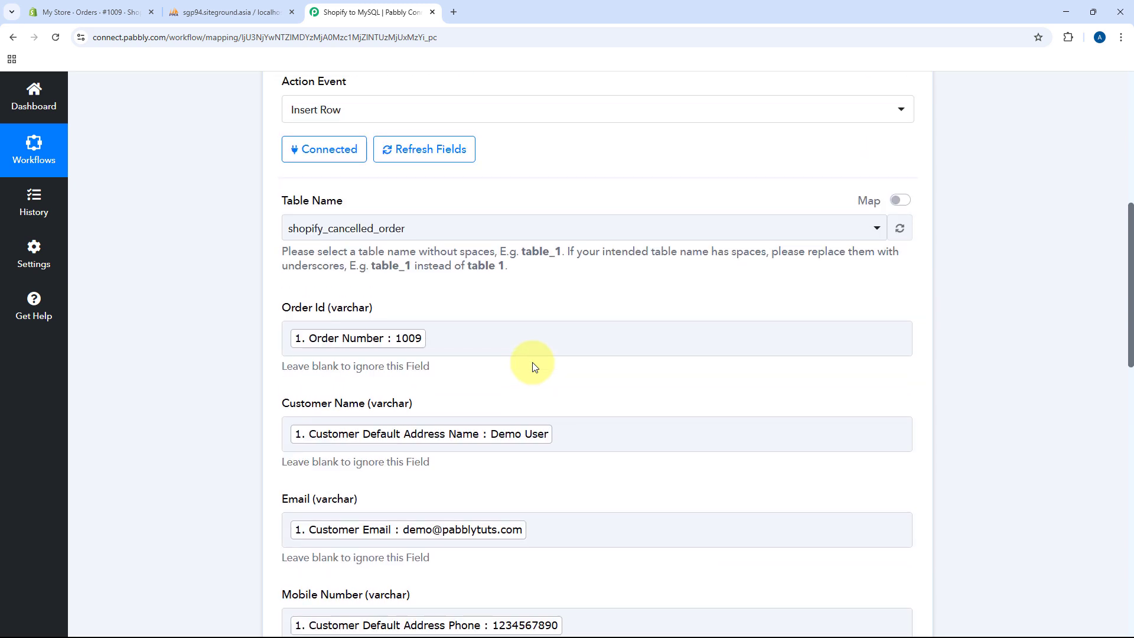
click(572, 297)
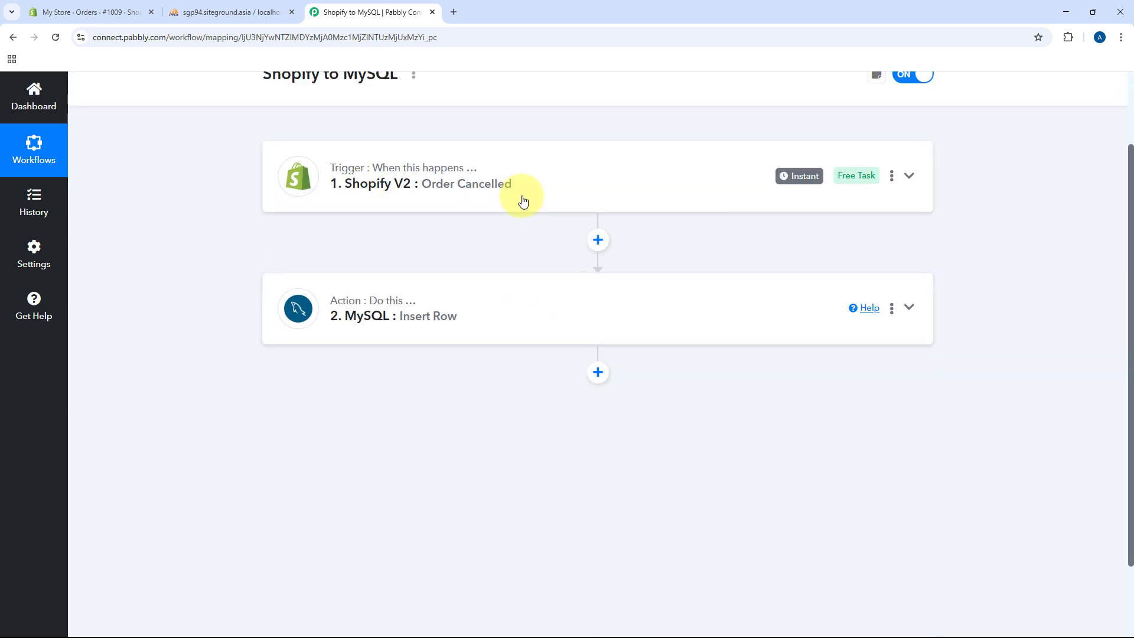
Switch to phpMyAdmin and browse the rows of the shopify_cancelled_order table to check the inserted order
scroll(495, 236, up, 1)
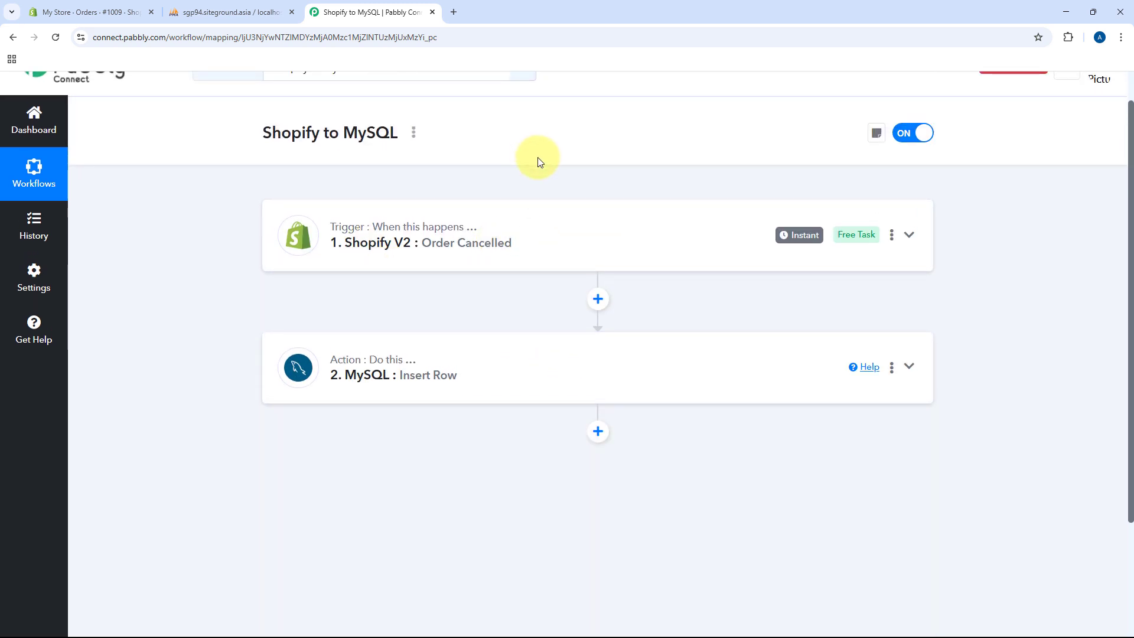
scroll(536, 157, up, 1)
scroll(513, 166, down, 1)
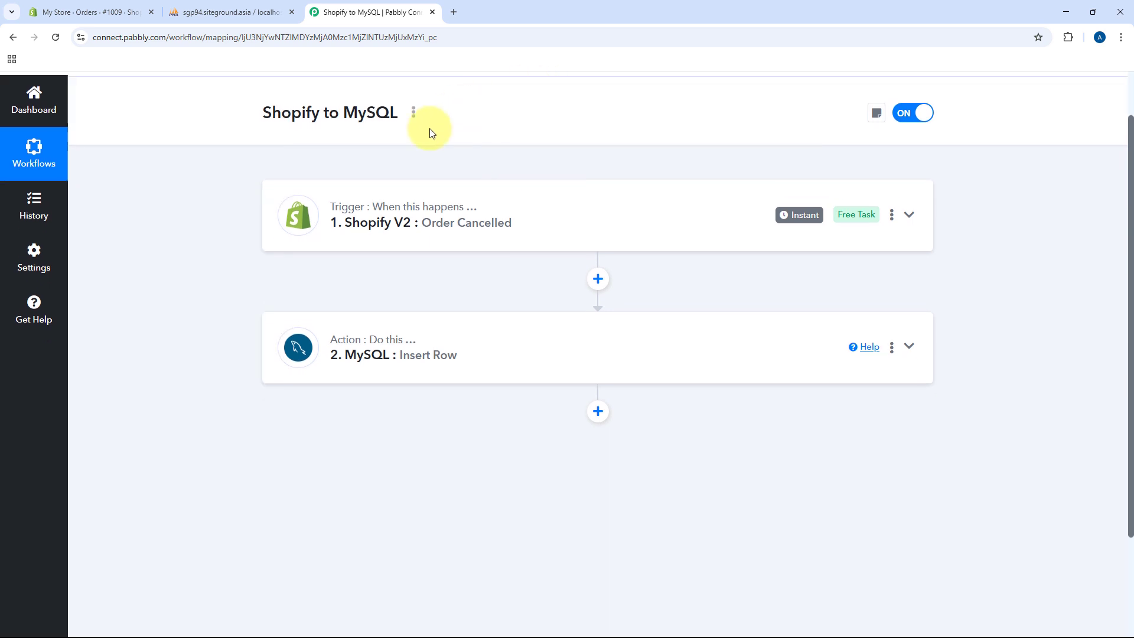
click(255, 7)
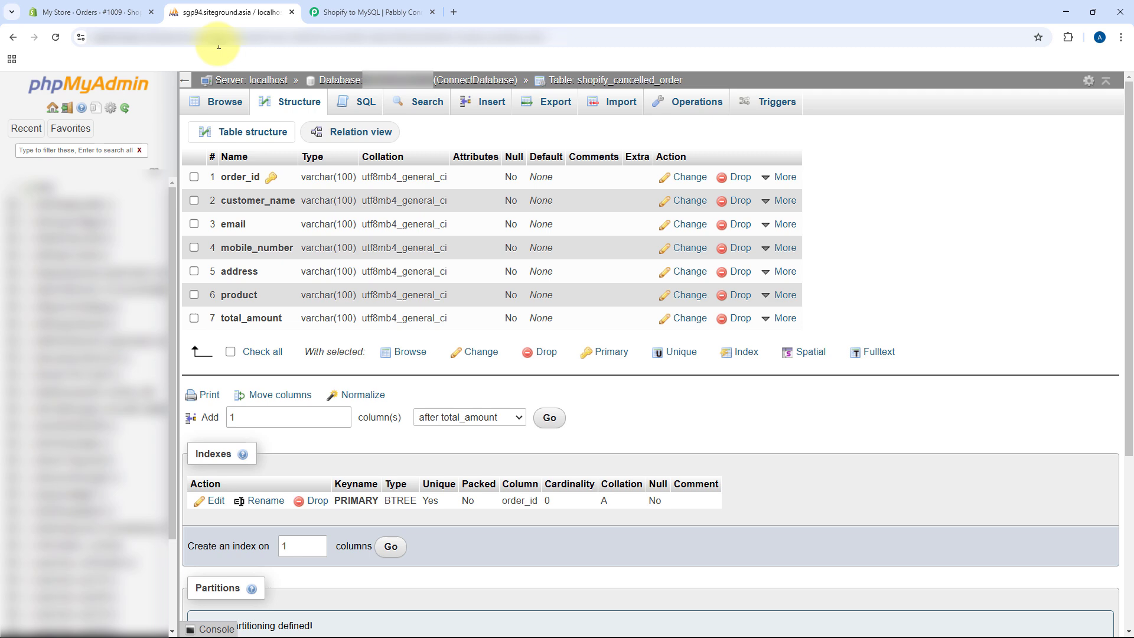
click(226, 110)
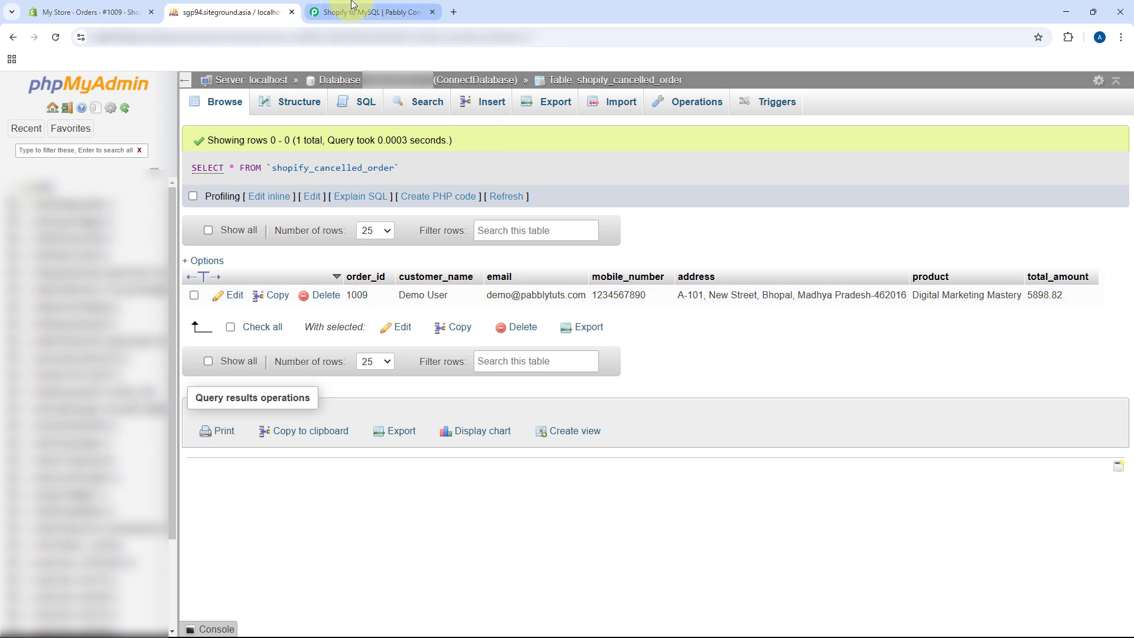
Switch to the Shopify admin and open the cancellation form for the order placed on Jan 28 at 1:25 pm
click(330, 11)
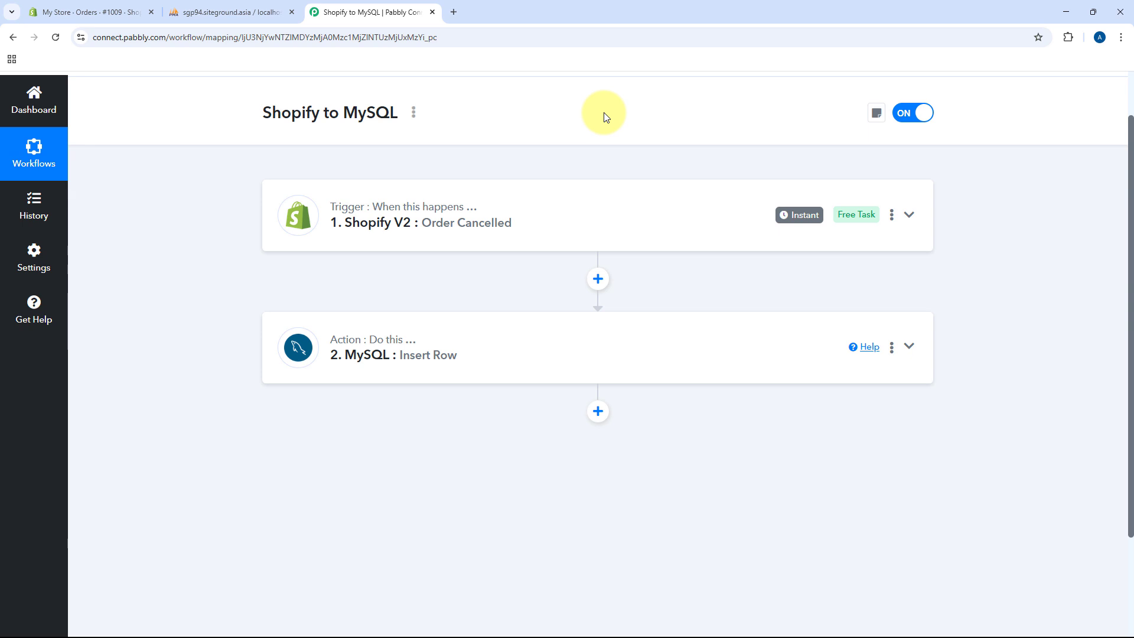
click(114, 10)
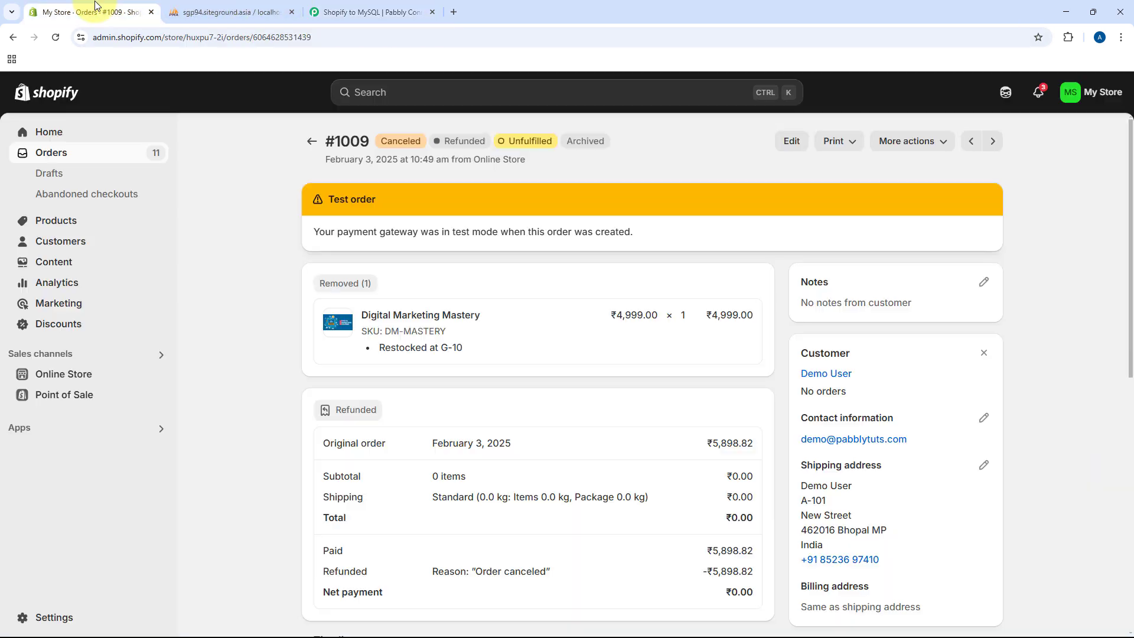
click(53, 152)
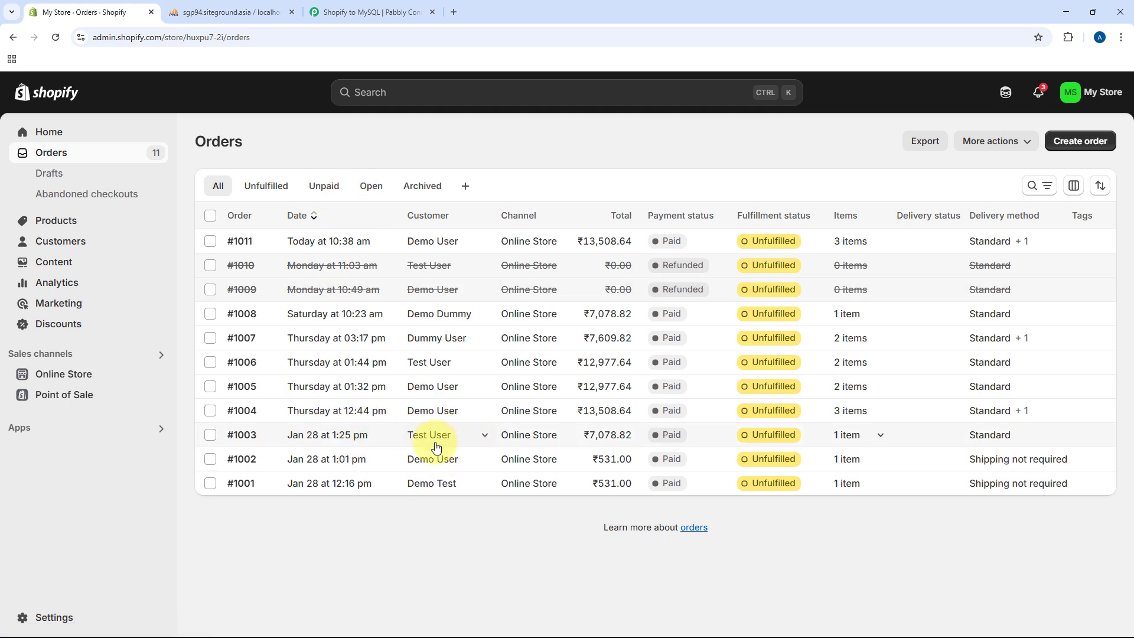
click(310, 435)
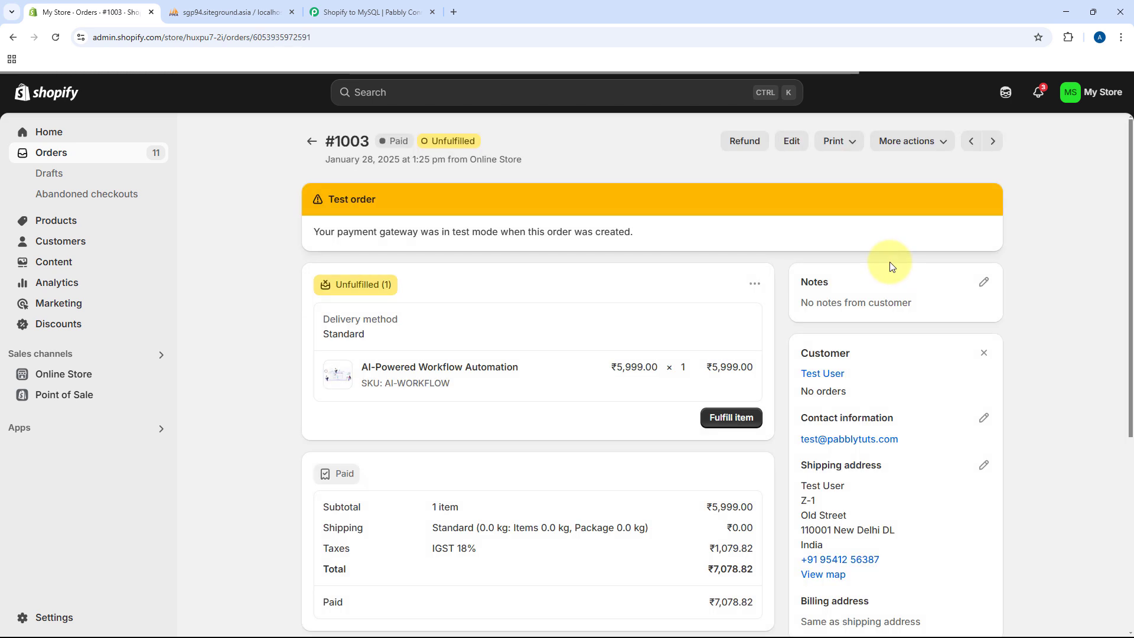
click(911, 141)
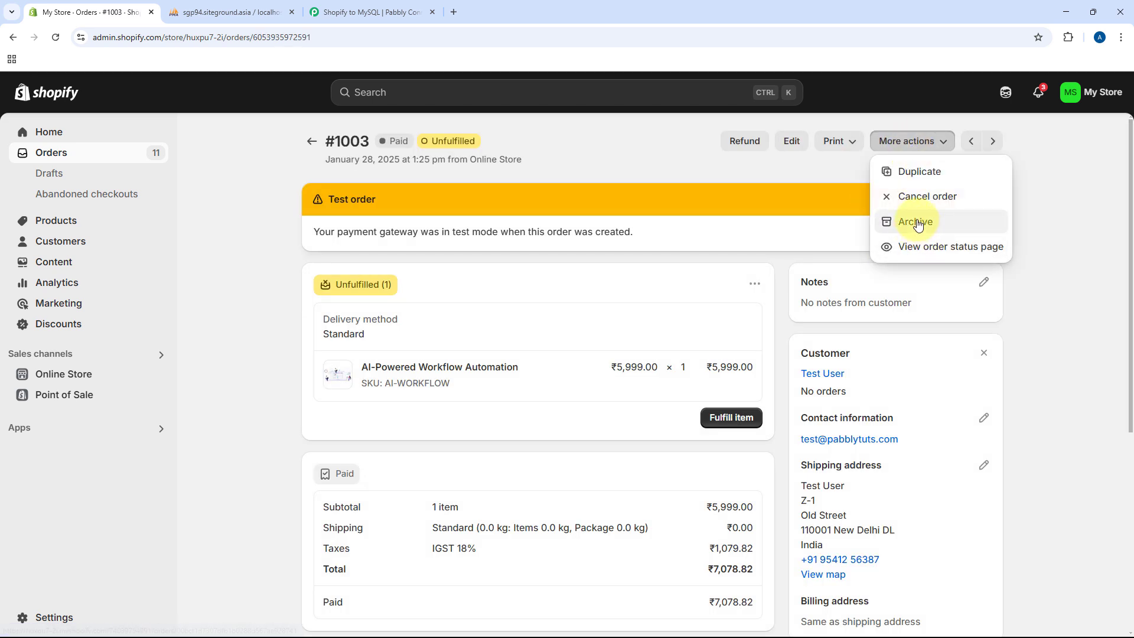
click(916, 222)
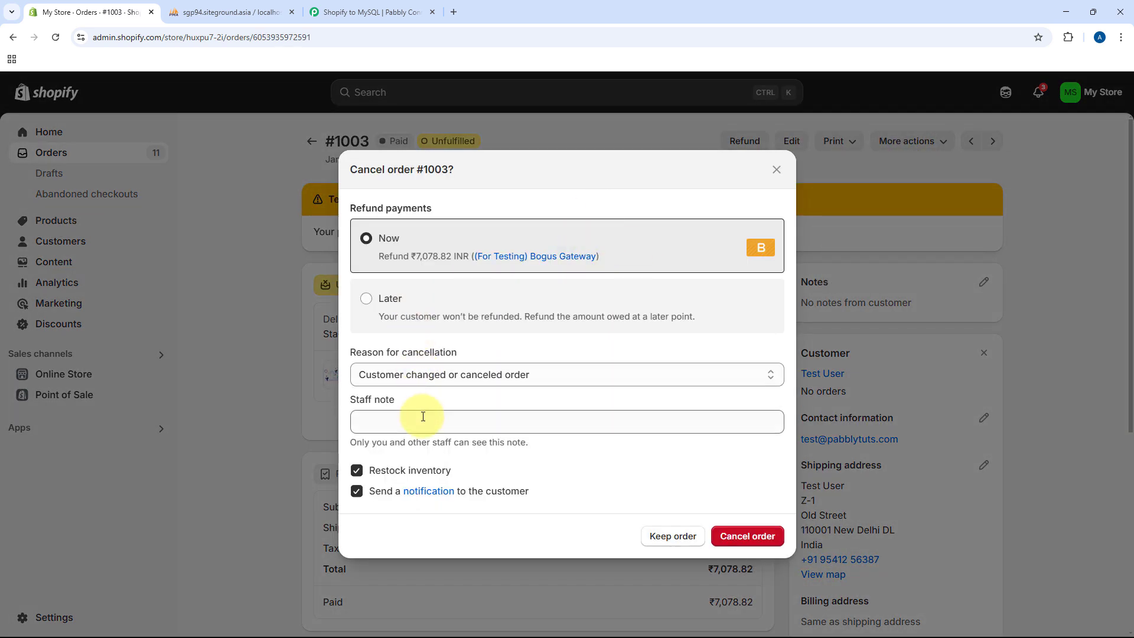
Cancel the order with the staff note "Testing Automation" and the reason Staff error, and return to the orders list
click(424, 416)
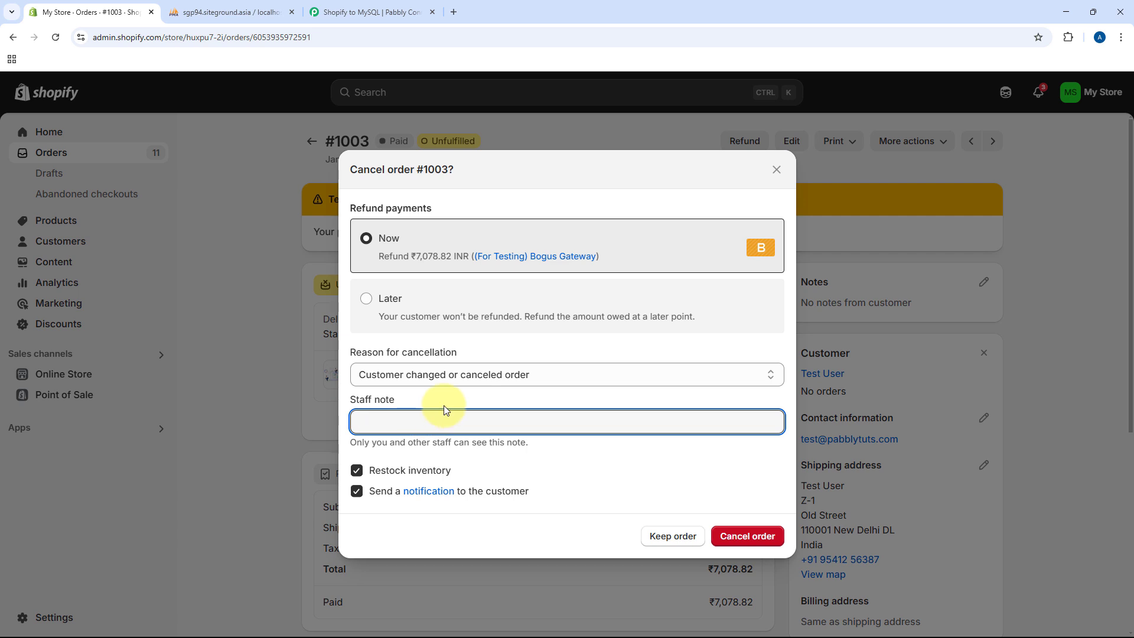
text(Testu)
key(BackSpace)
text(ing Automation)
click(529, 376)
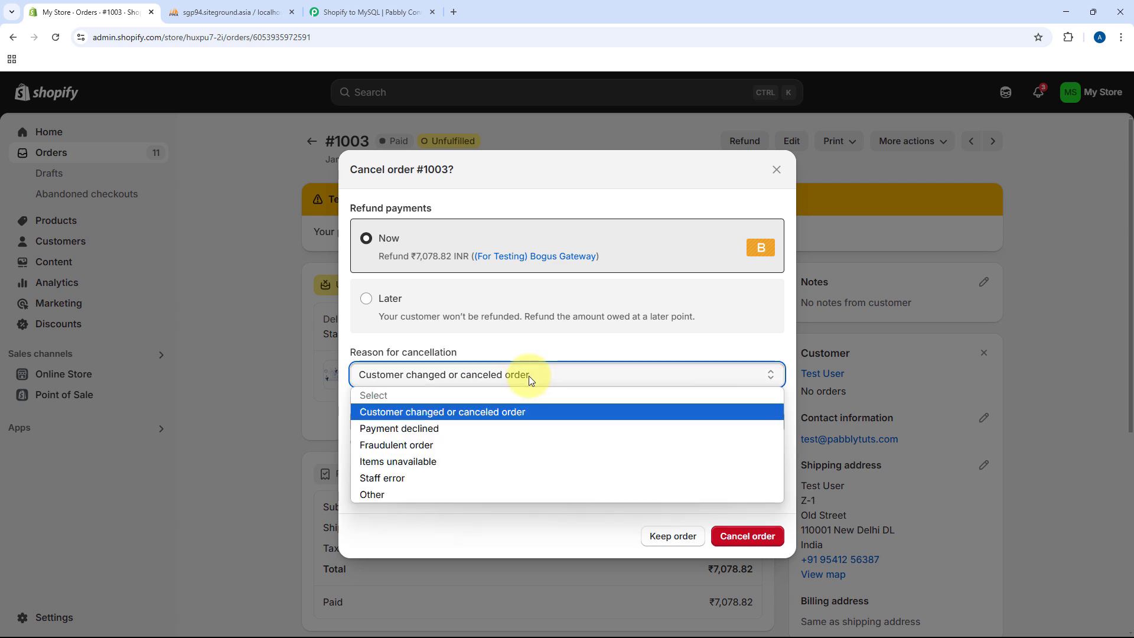
click(405, 477)
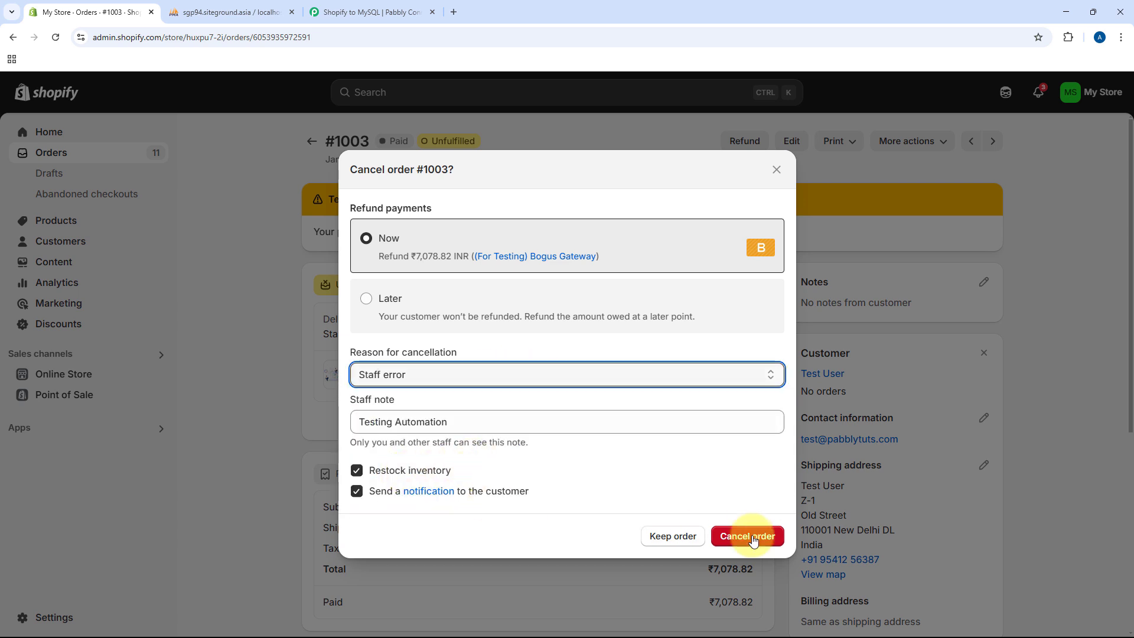
click(766, 537)
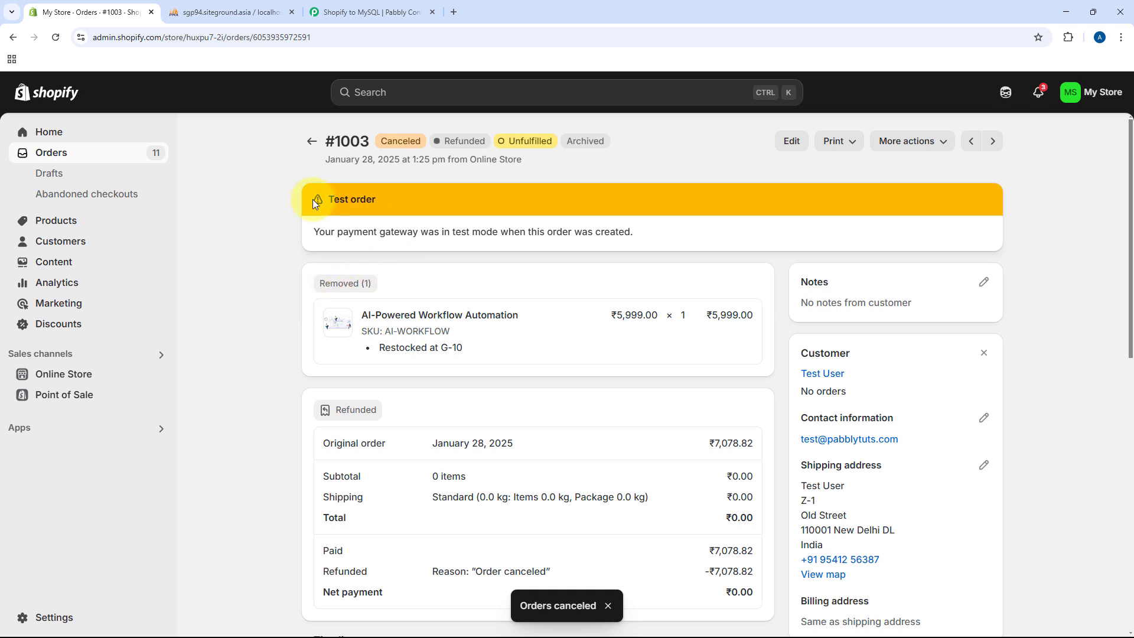
click(304, 139)
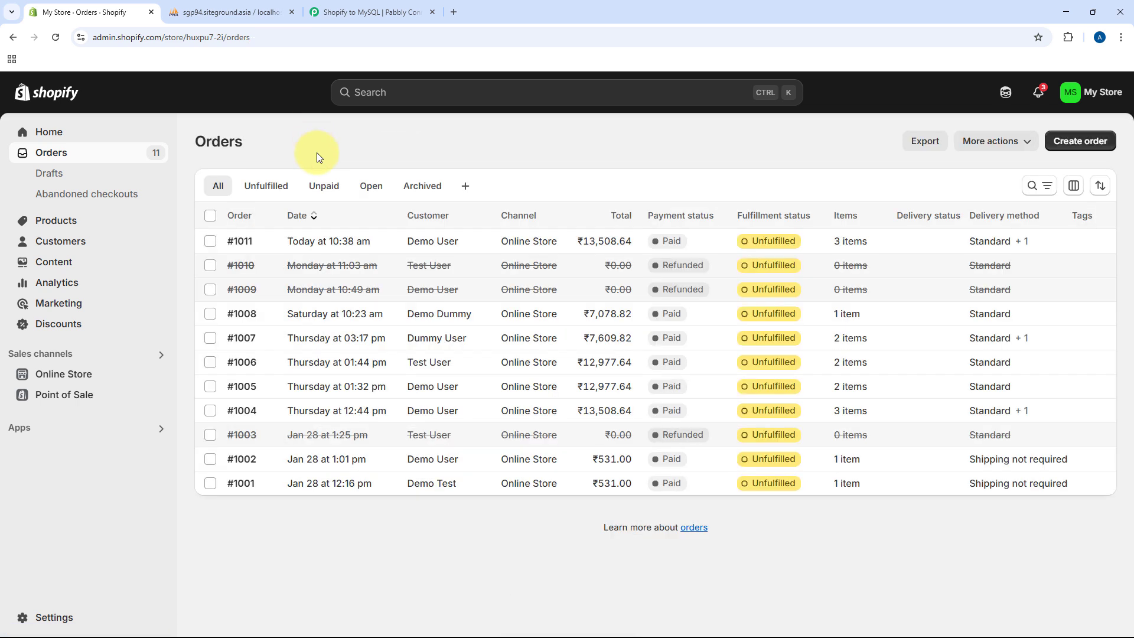
Switch to phpMyAdmin and reload the shopify_cancelled_order table to check for the newly cancelled order, and return to the Pabbly Connect workflow
click(229, 11)
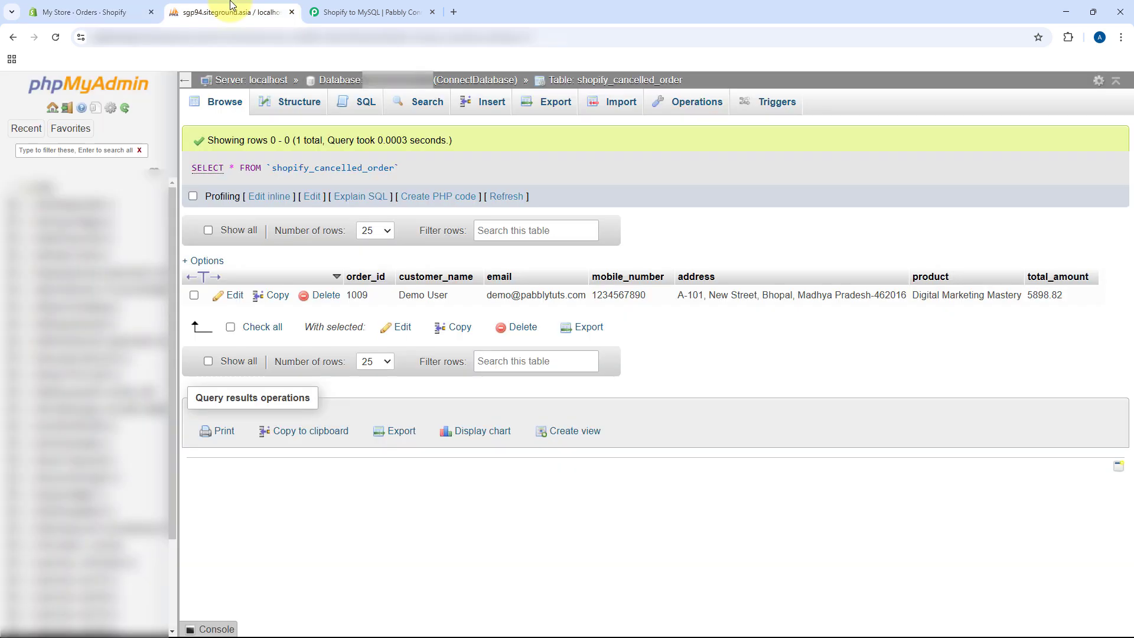
click(54, 37)
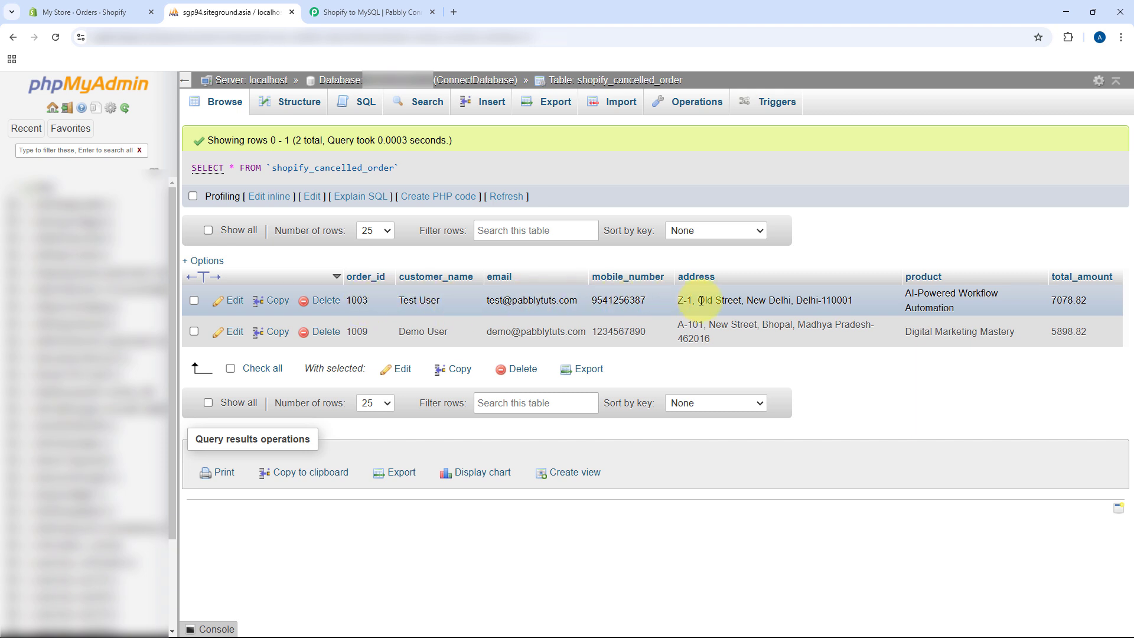
click(389, 11)
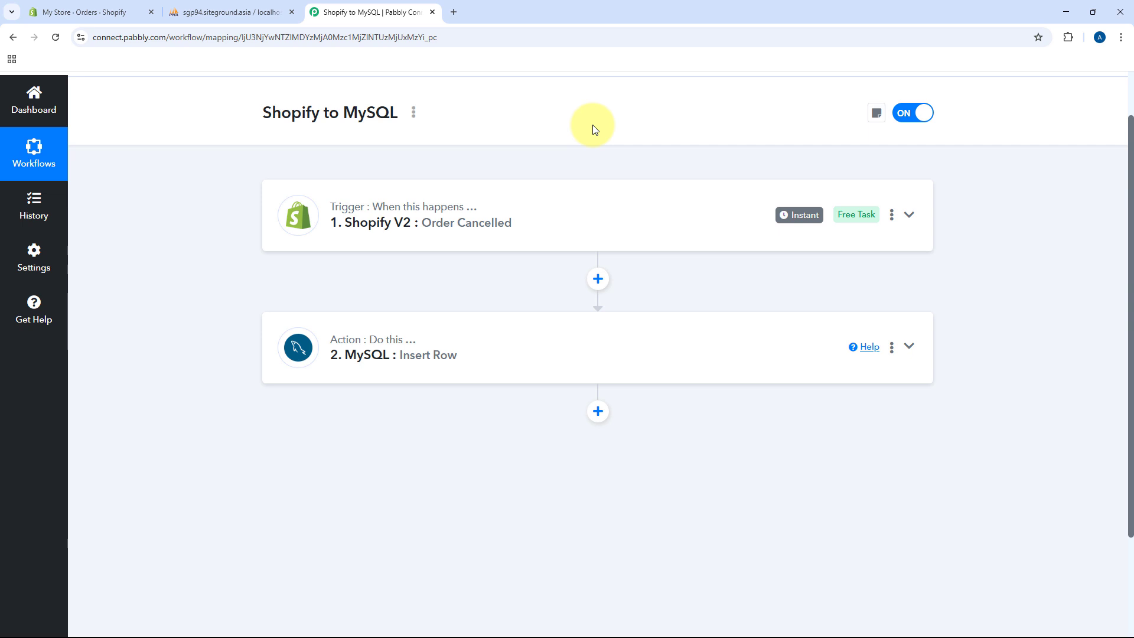